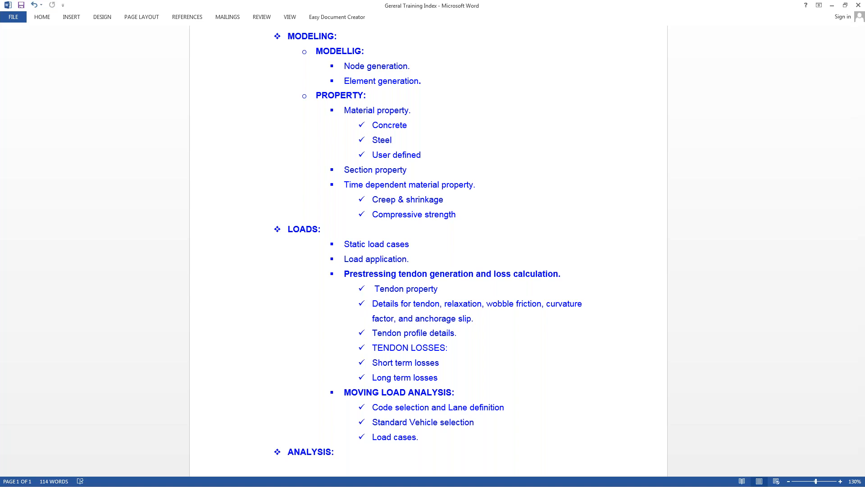
Review the training index document back up to its title and switch to MIDAS/Civil.
scroll(428, 252, "up", 1)
scroll(575, 262, "up", 1)
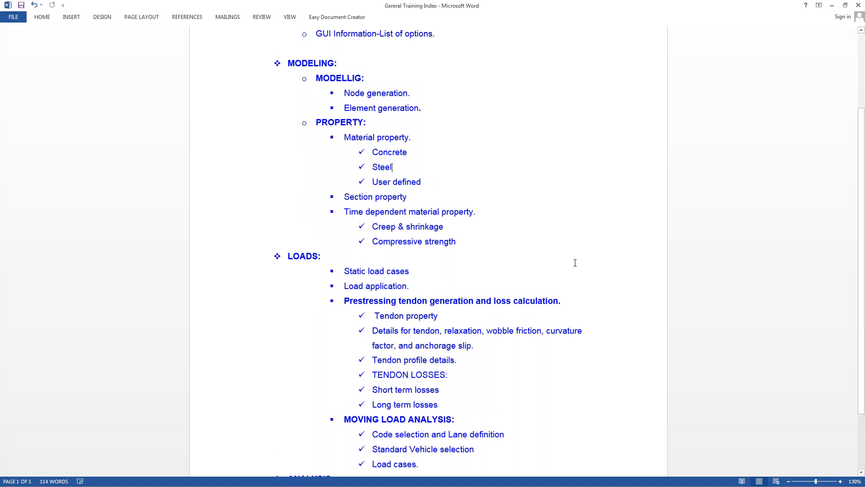
scroll(576, 264, "up", 2)
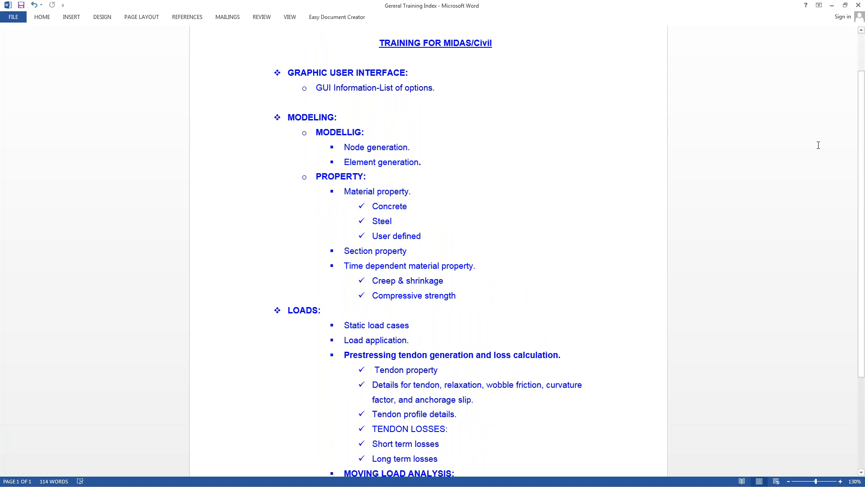
left_click(832, 6)
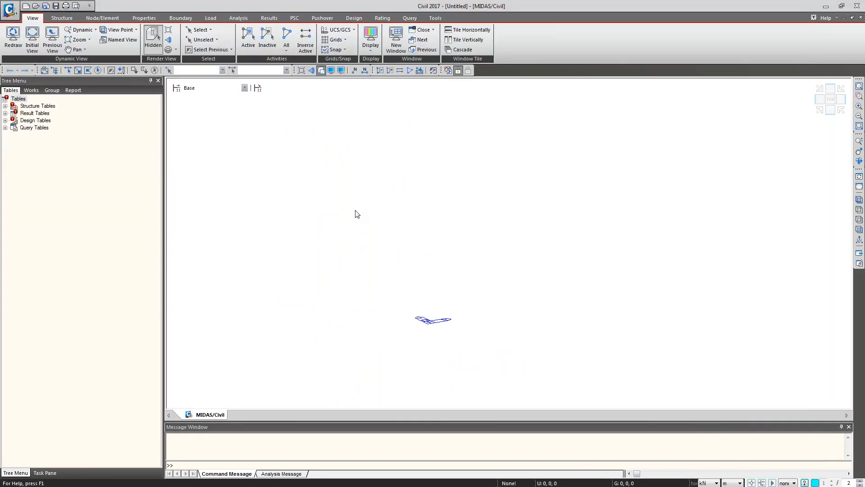
left_click(99, 213)
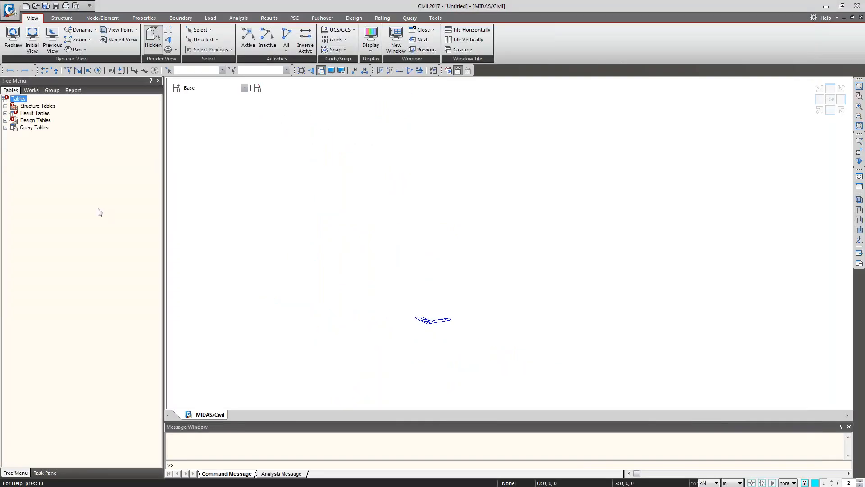
Examine the project file commands, including the import and export format options.
left_click(8, 9)
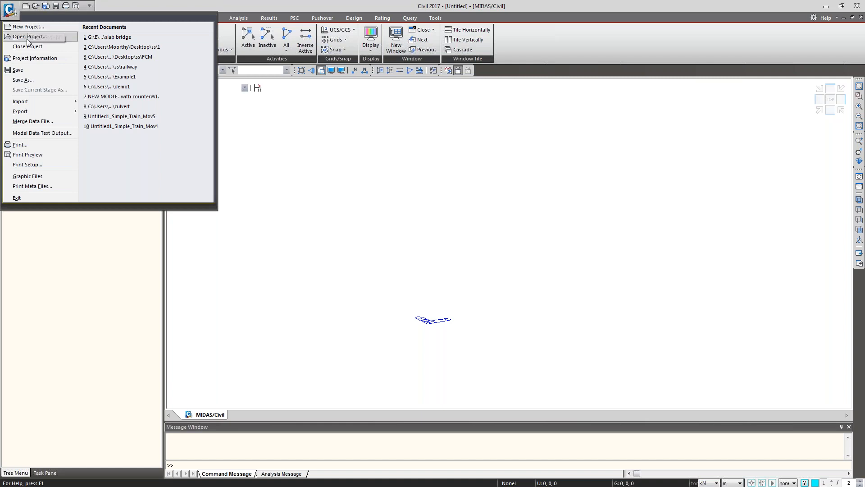
mouse_move(35, 102)
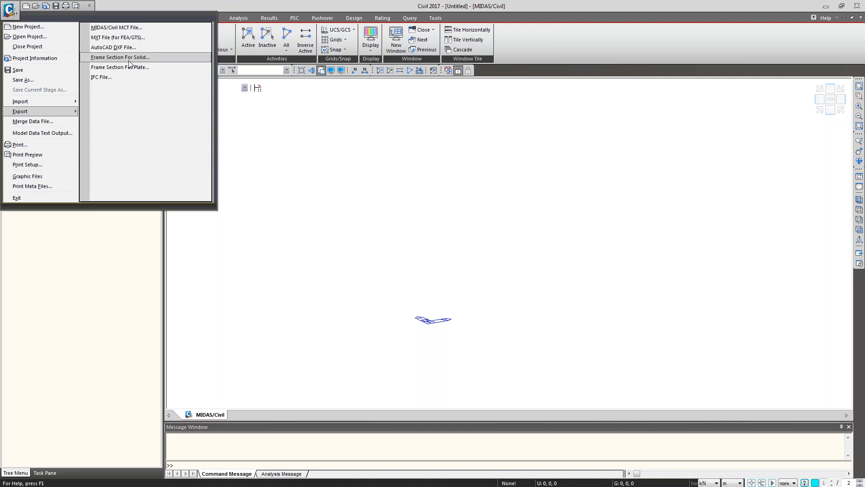
left_click(114, 245)
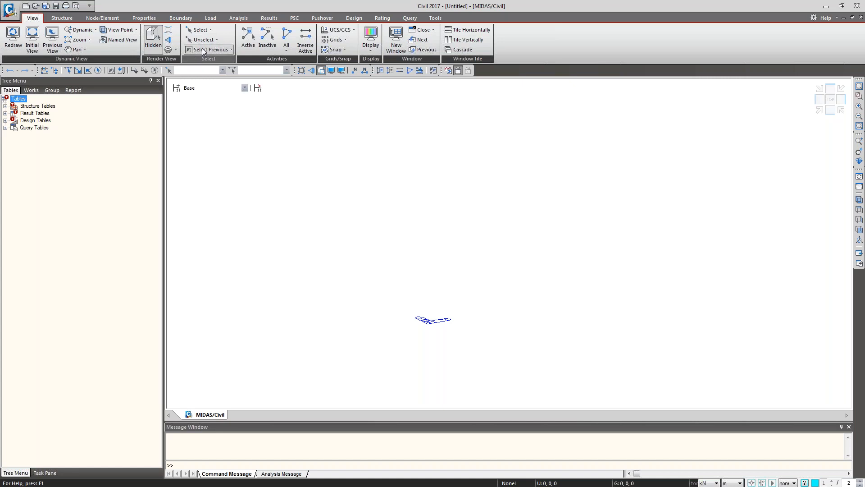
Review the selection methods and UCS/GCS options, and set the model view to the top view.
left_click(212, 31)
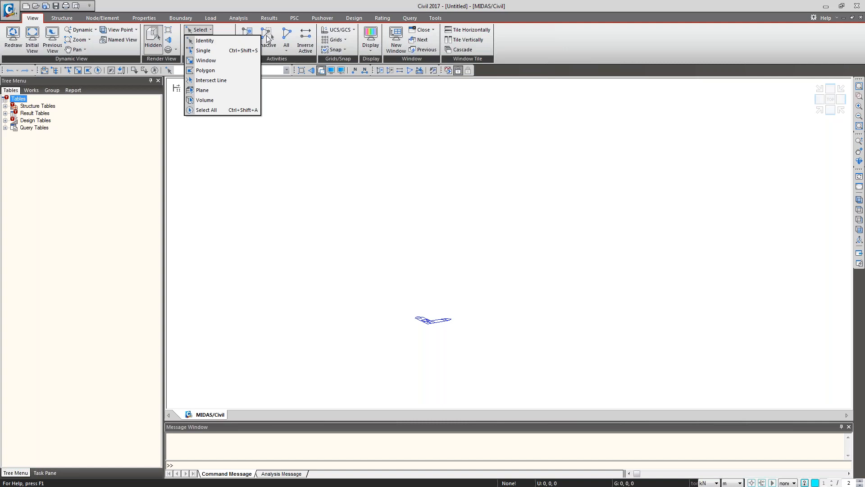
left_click(279, 57)
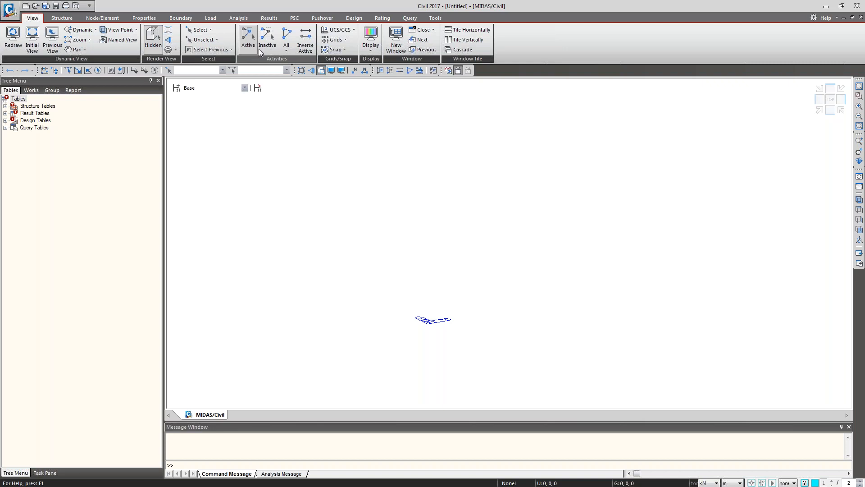
left_click(355, 29)
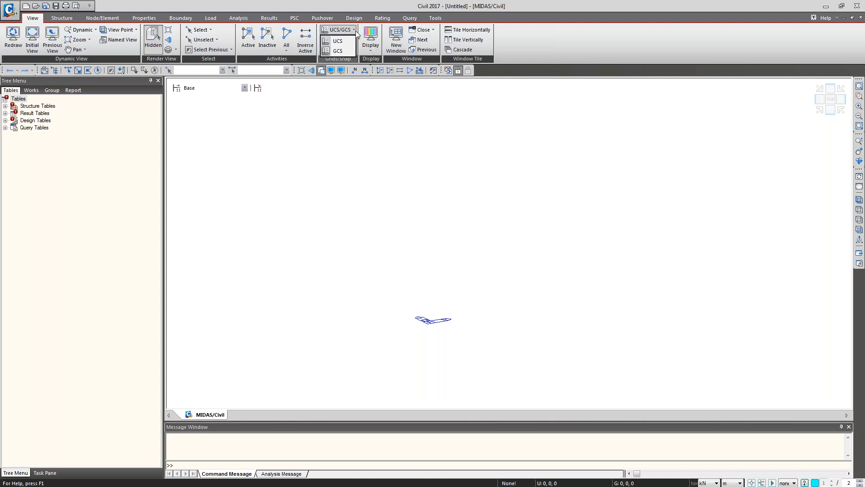
left_click(831, 102)
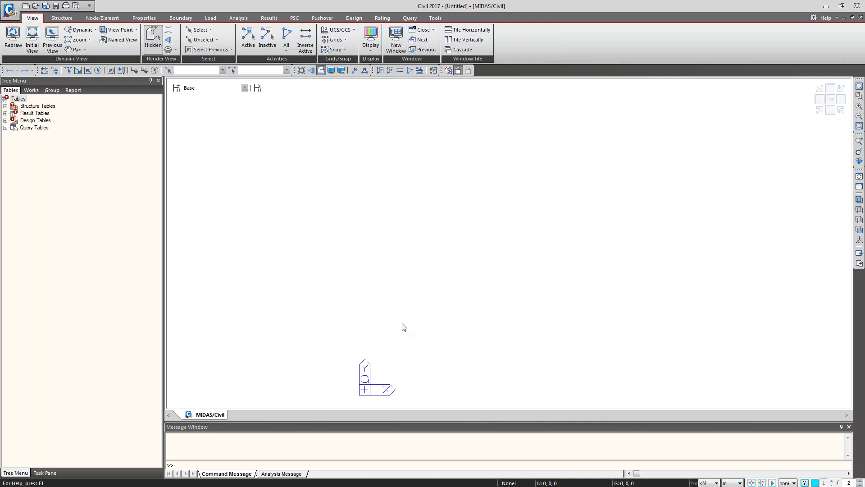
Examine the node display options in the Display settings and leave them without applying changes.
left_click(370, 50)
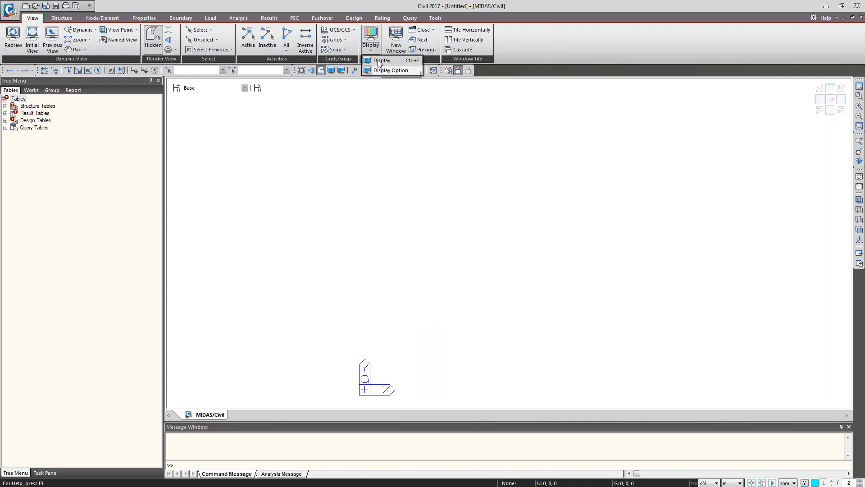
left_click(379, 62)
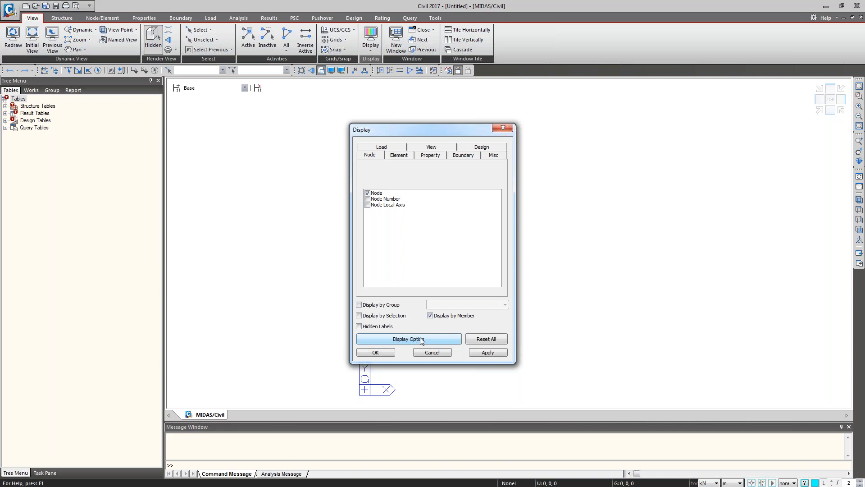
left_click(441, 353)
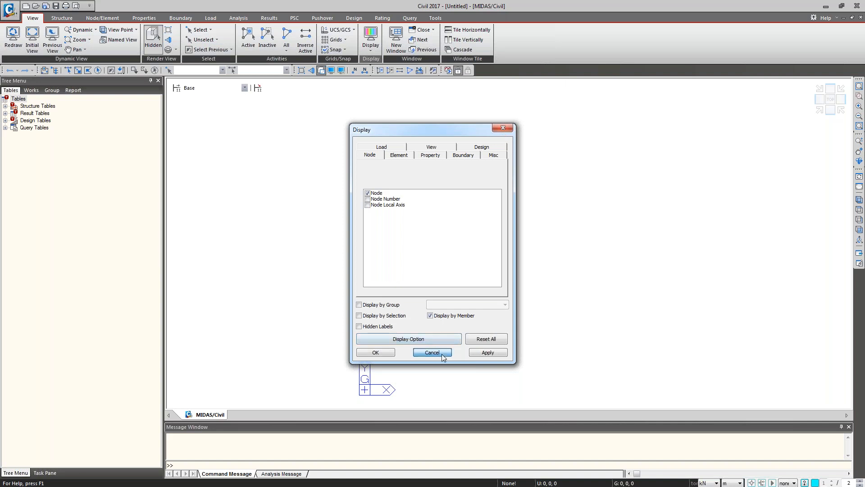
Examine the Structure Type settings for structure type, mass control, gravity and initial temperature, and leave without changes.
left_click(64, 20)
left_click(15, 40)
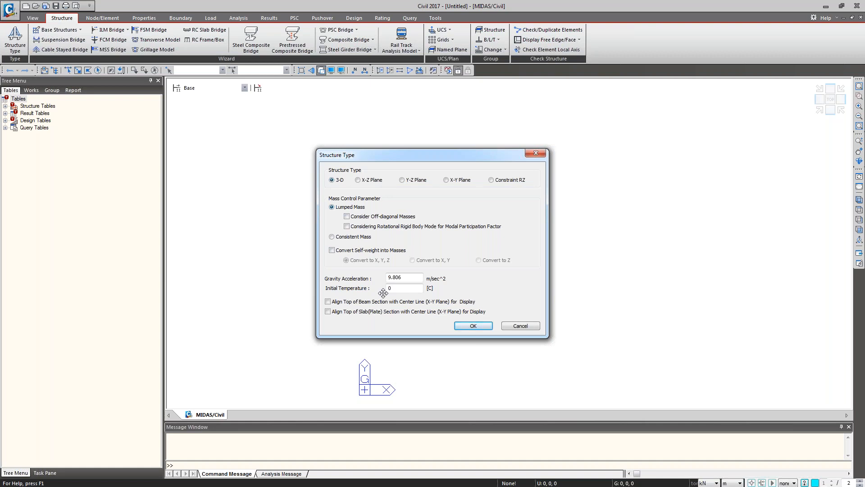
left_click(519, 328)
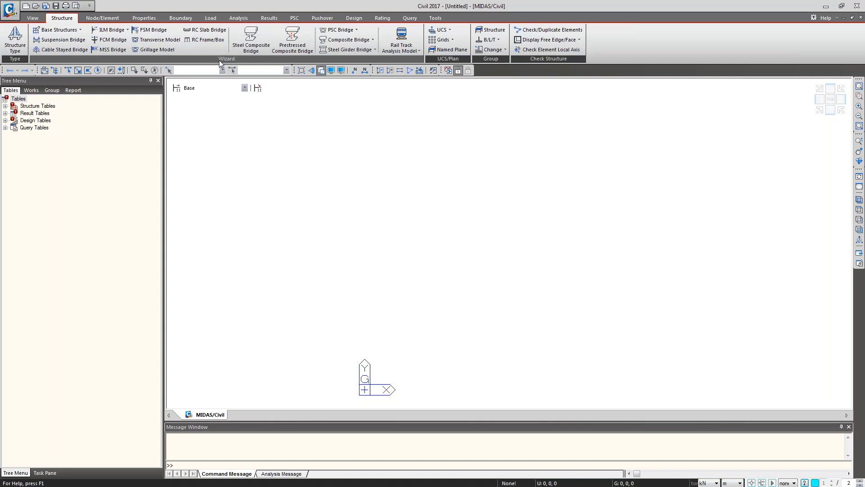
Examine the structure commands for base structure wizards, UCS definition, and changing boundary or load groups.
left_click(81, 31)
left_click(81, 30)
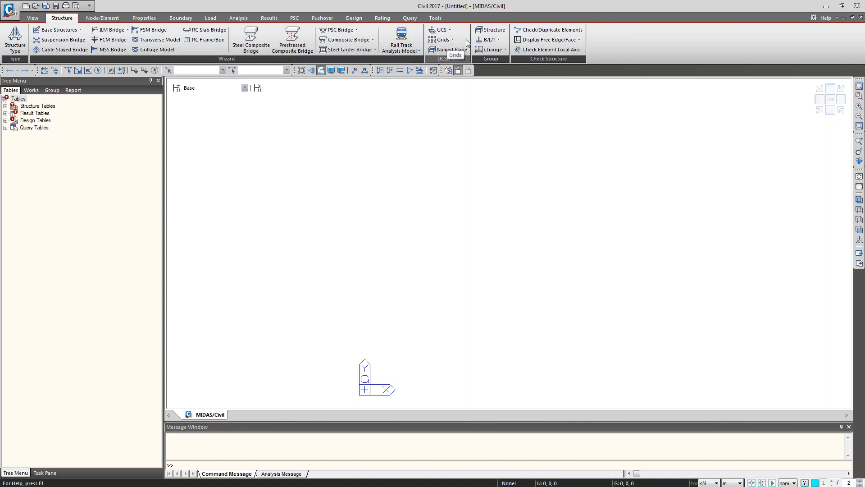
left_click(451, 31)
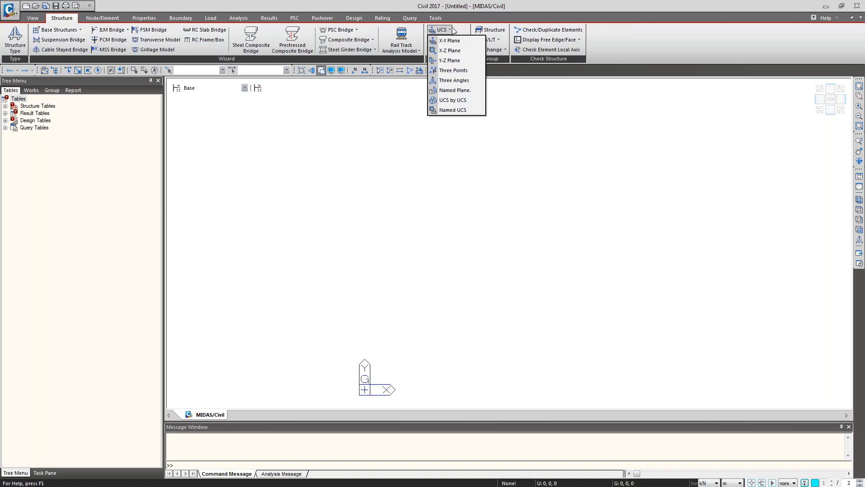
left_click(562, 137)
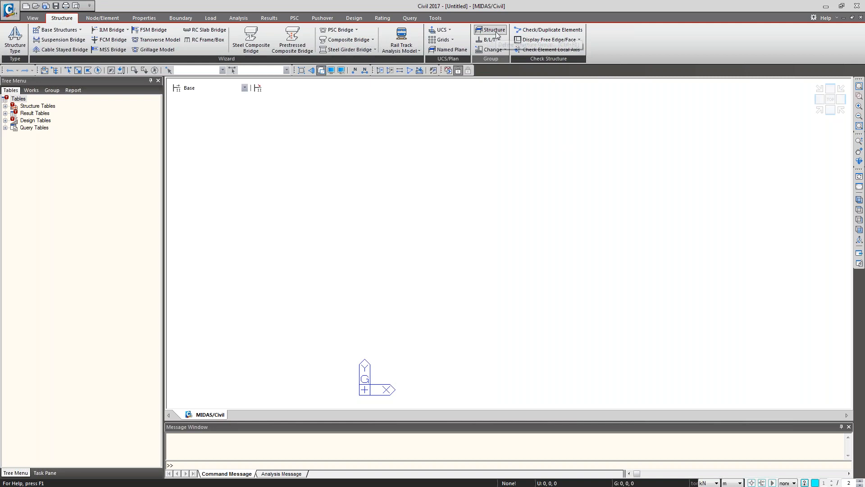
left_click(501, 52)
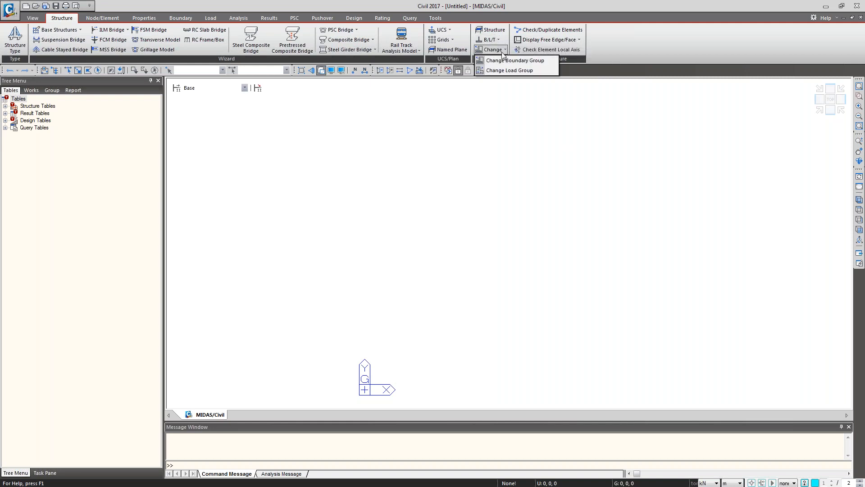
left_click(539, 126)
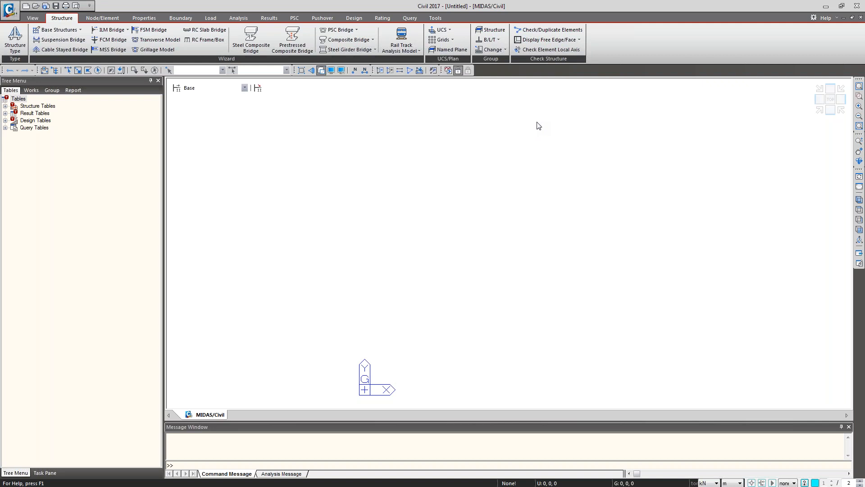
Examine the Change Element Parameters options for Element Type, including the source element types, and close them unapplied.
left_click(102, 22)
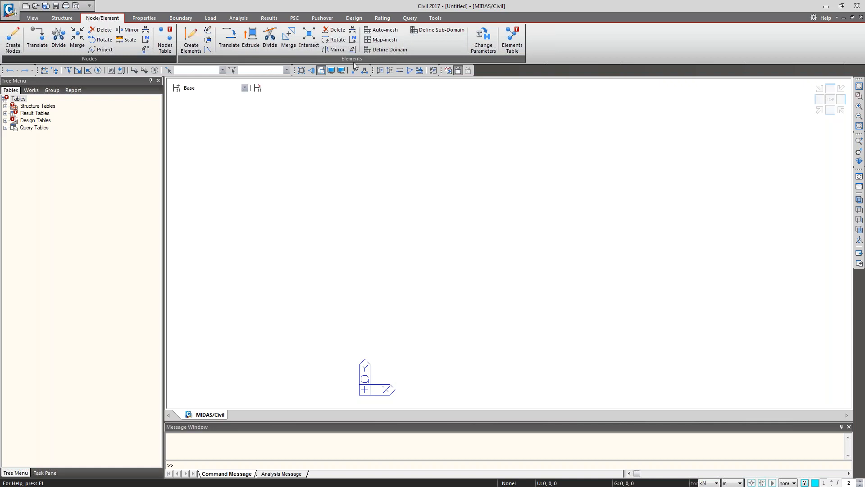
left_click(485, 50)
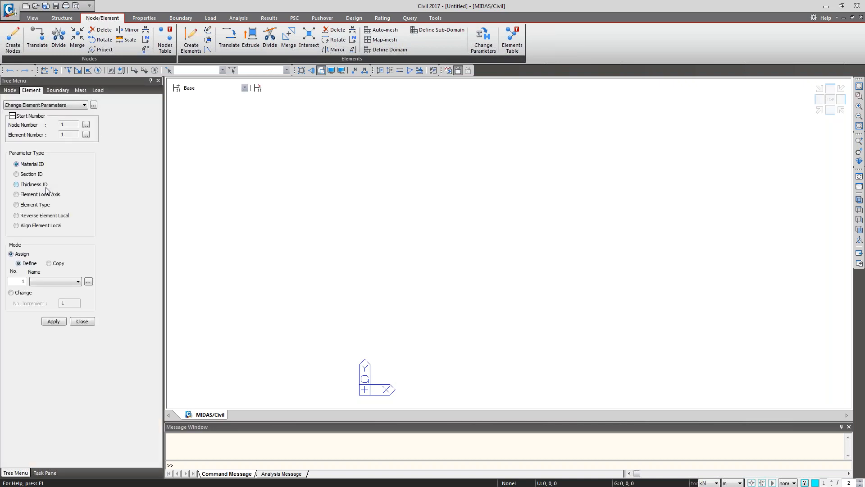
left_click(42, 204)
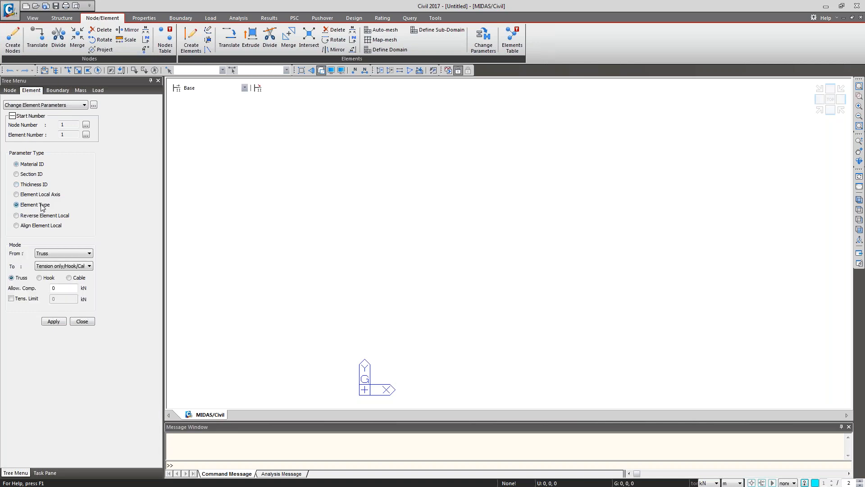
left_click(84, 254)
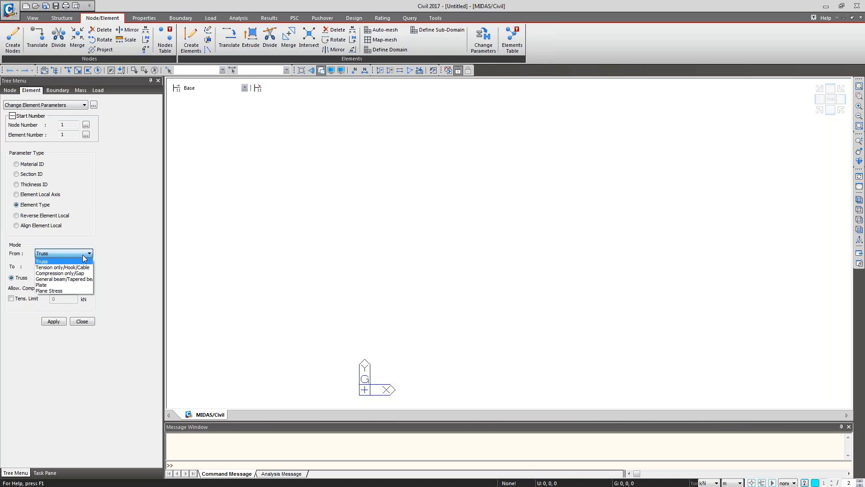
left_click(116, 325)
left_click(92, 323)
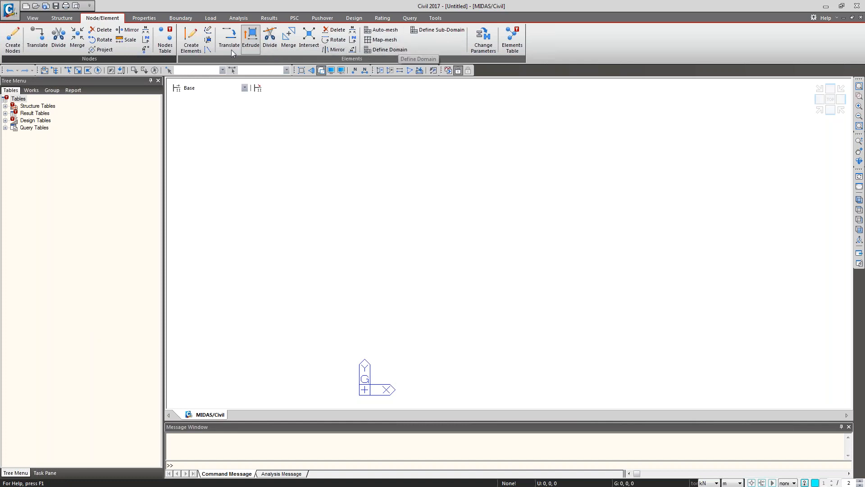
Start adding a new material in the material properties.
left_click(140, 18)
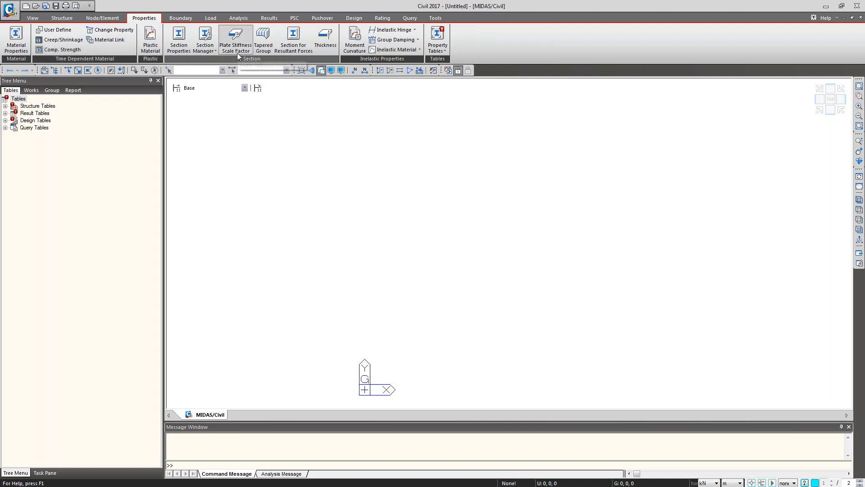
left_click(22, 46)
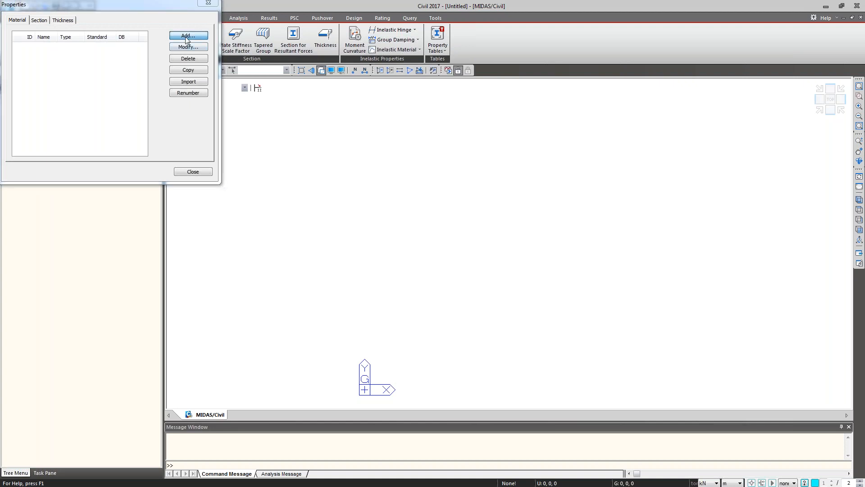
left_click(189, 35)
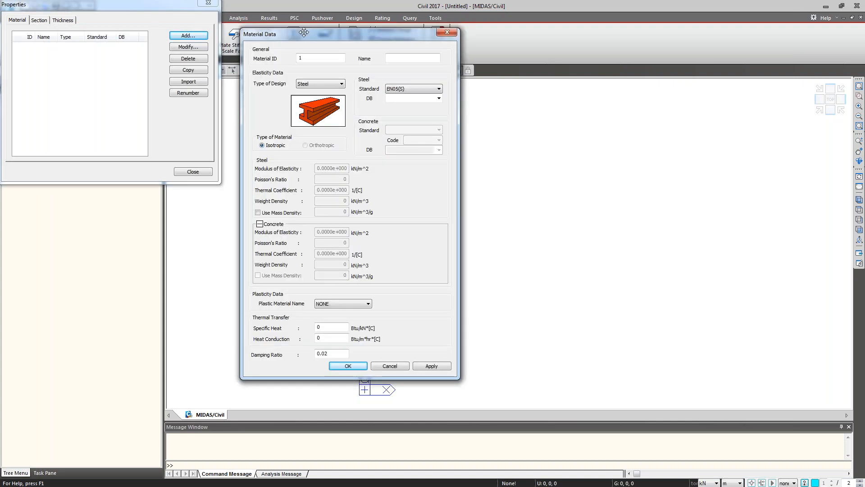
left_click_drag(304, 32, 264, 6)
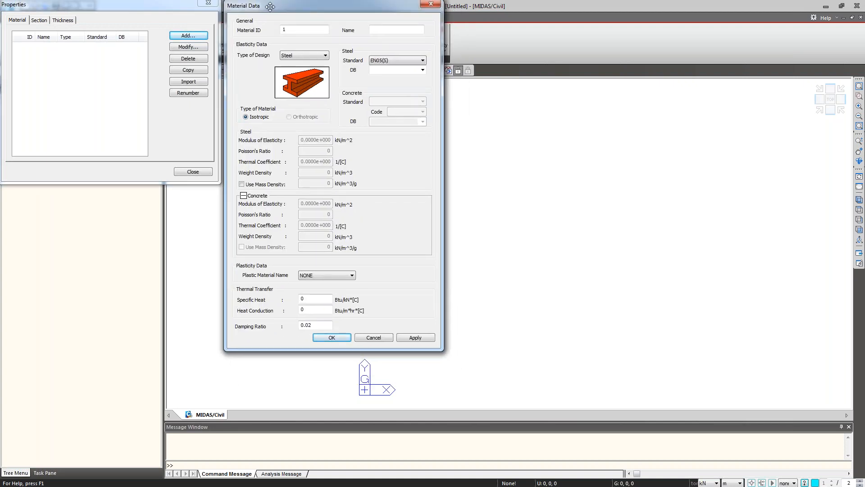
Set the material's design type to Steel with the IS(S) standard and examine the steel database choices.
left_click(311, 55)
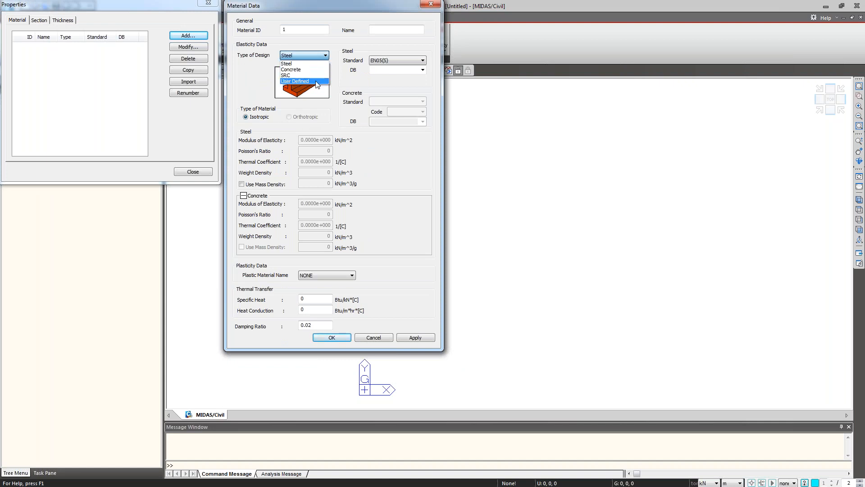
left_click(292, 64)
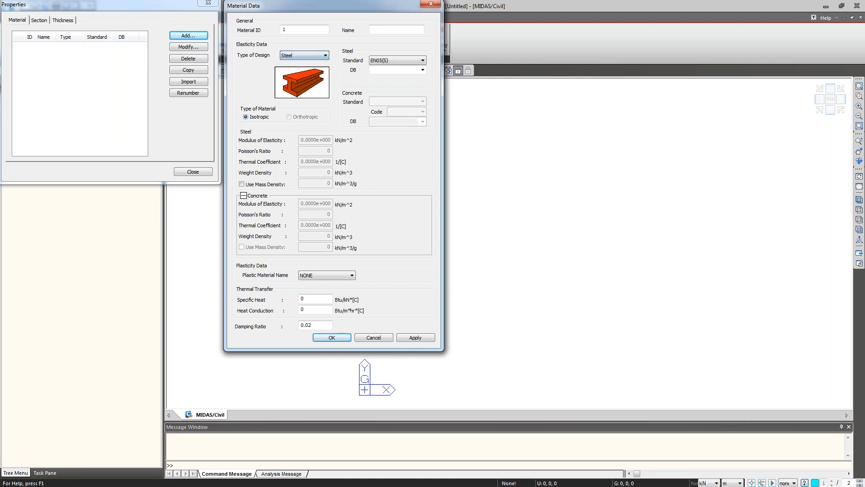
left_click(422, 60)
scroll(415, 209, "down", 3)
left_click(396, 229)
left_click(422, 70)
left_click(422, 69)
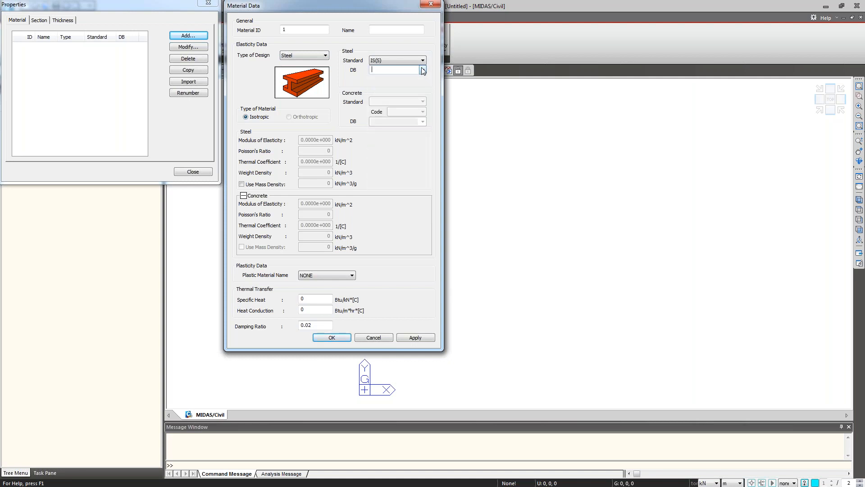
Set the material's design type to Concrete with the IS(RC) standard and M40 grade, and review its concrete elasticity data.
left_click(325, 55)
left_click(322, 70)
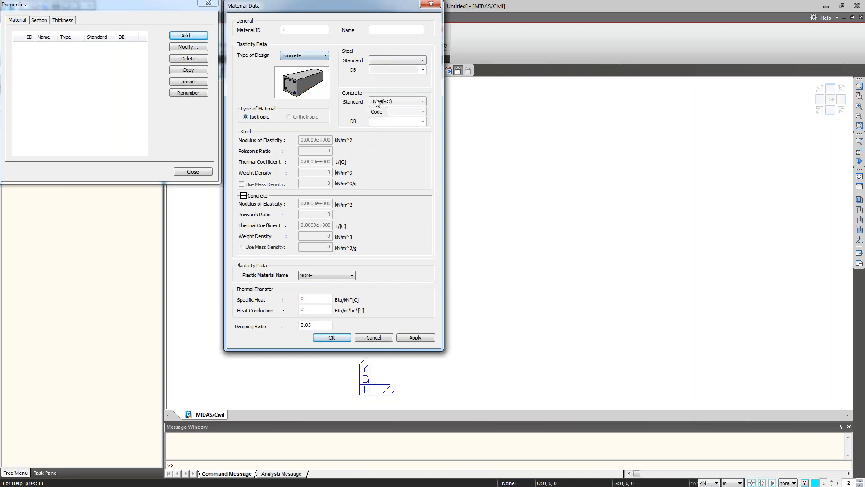
left_click(420, 103)
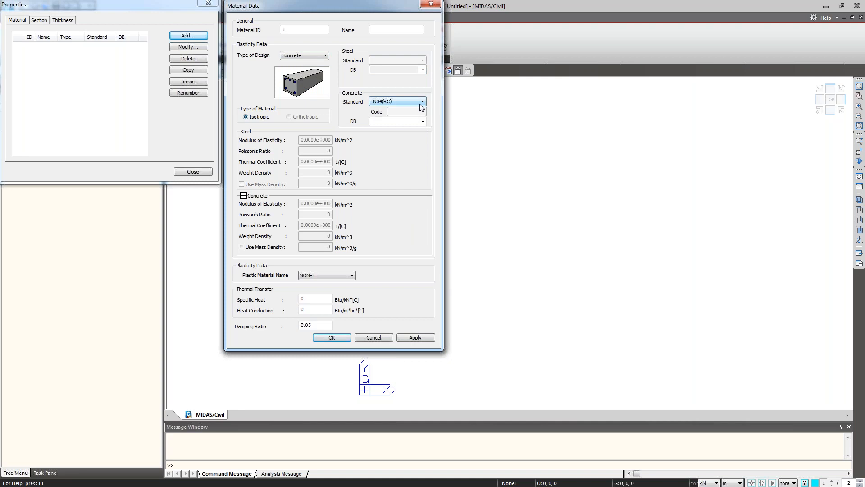
left_click(420, 102)
left_click(404, 247)
left_click(420, 122)
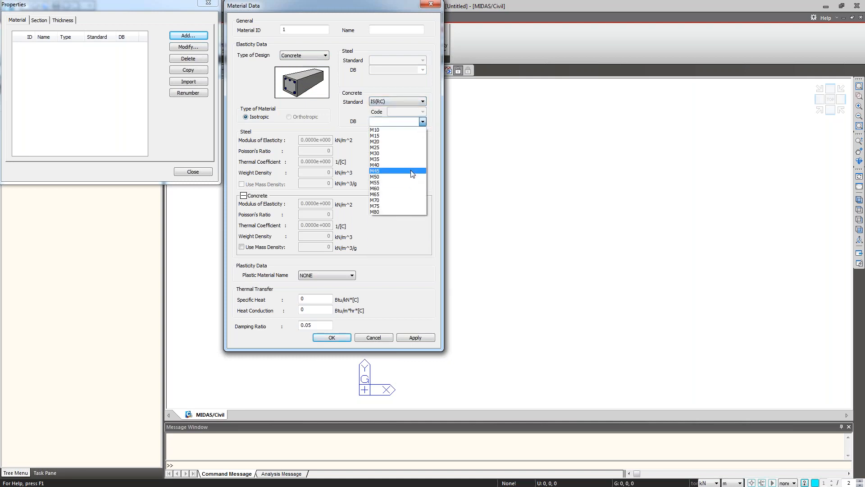
left_click(413, 165)
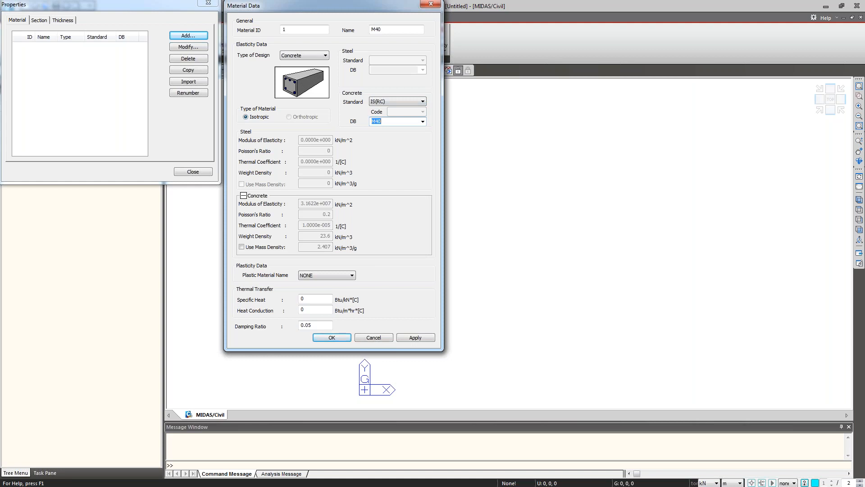
left_click(244, 196)
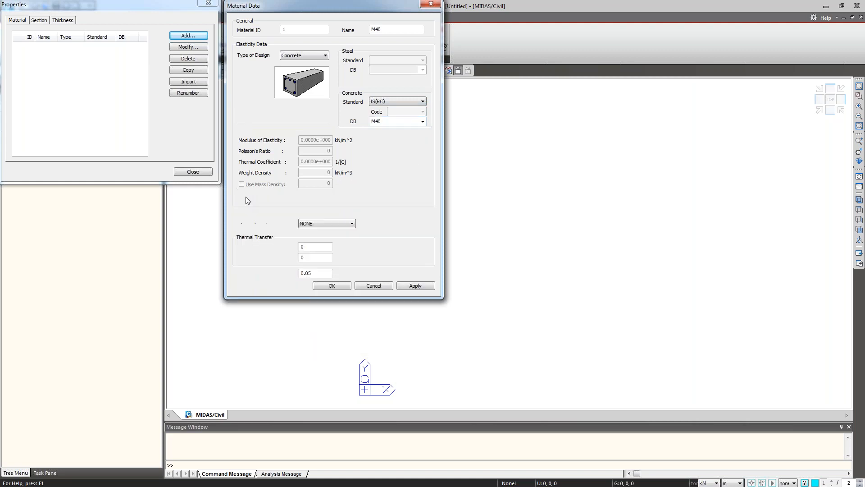
left_click(244, 196)
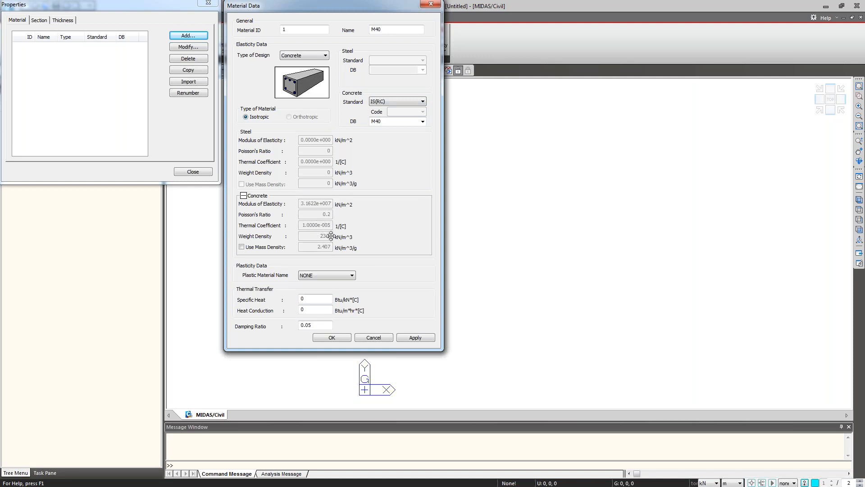
Set the concrete standard to None, examine the editable concrete properties, and discard the new material.
left_click(419, 105)
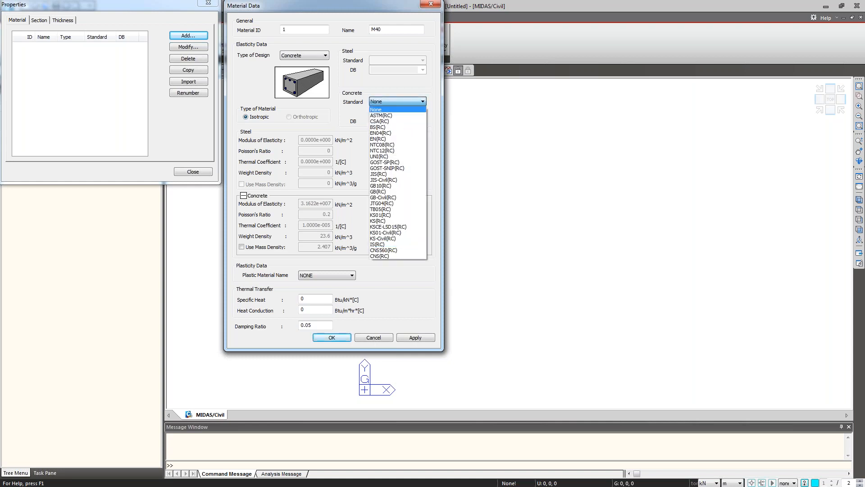
left_click(417, 110)
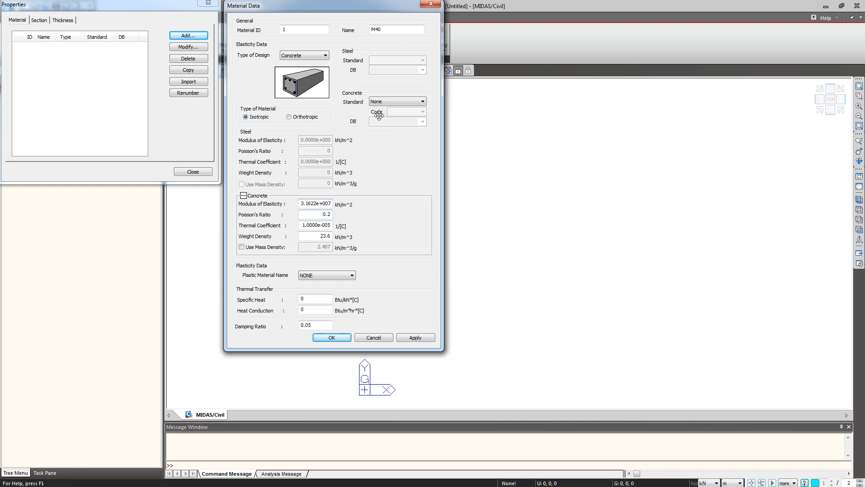
double_click(312, 238)
left_click(399, 102)
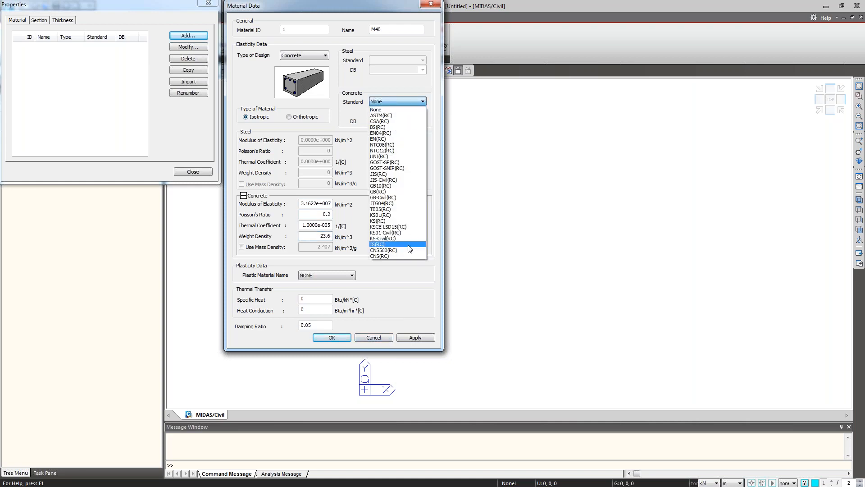
left_click(385, 337)
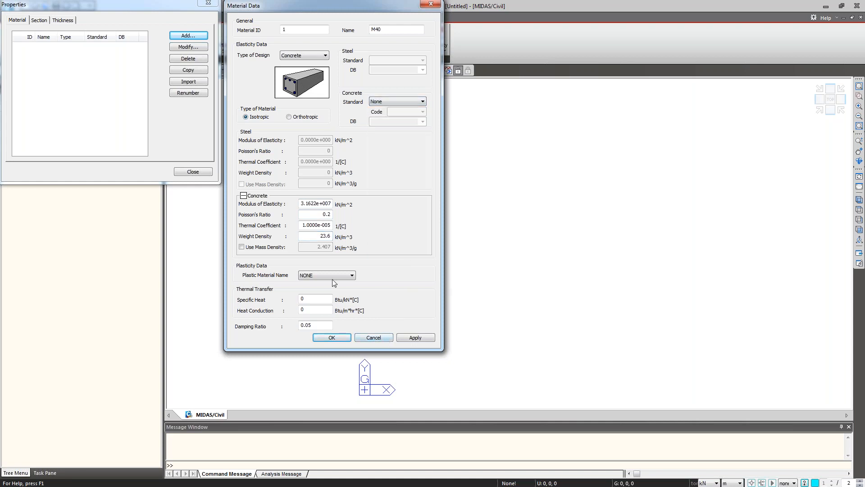
left_click(376, 338)
Start adding a new section and examine the section shapes available for DB/User definition.
left_click(39, 20)
left_click(178, 36)
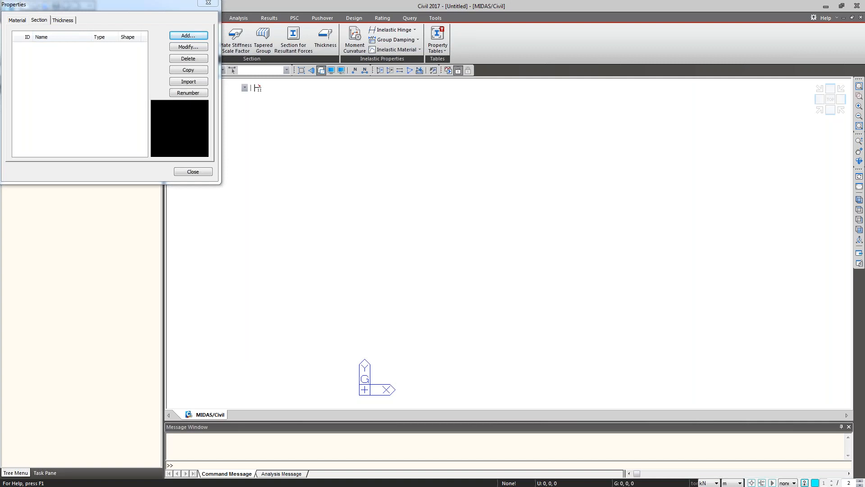
left_click_drag(107, 168, 262, 40)
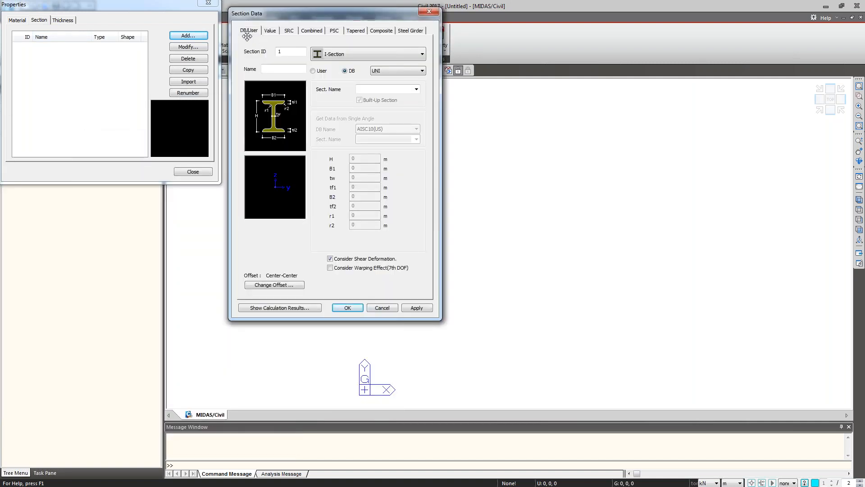
left_click(344, 55)
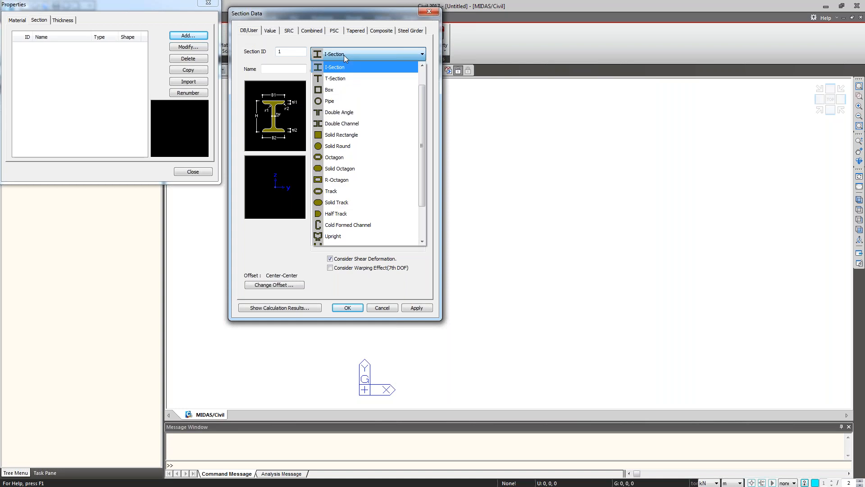
left_click(251, 40)
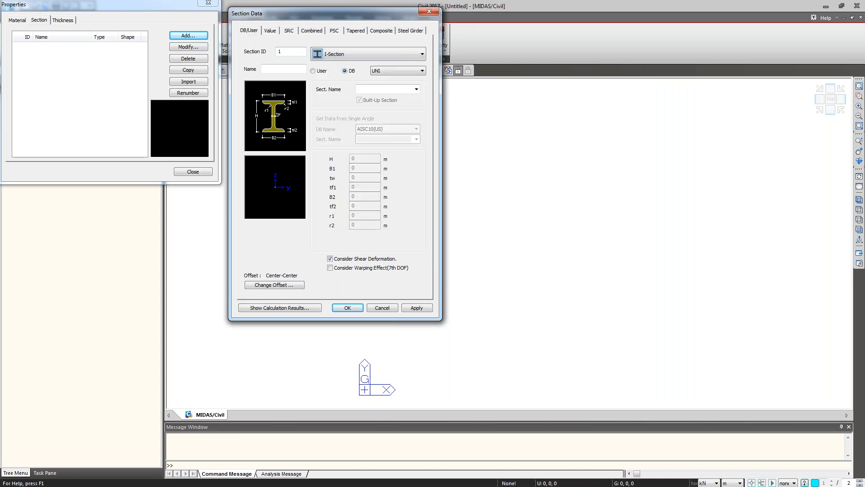
left_click(366, 58)
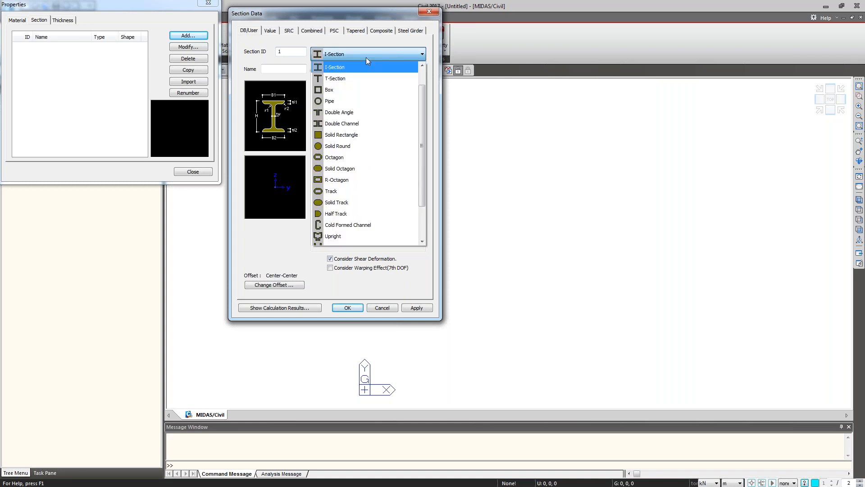
left_click(366, 58)
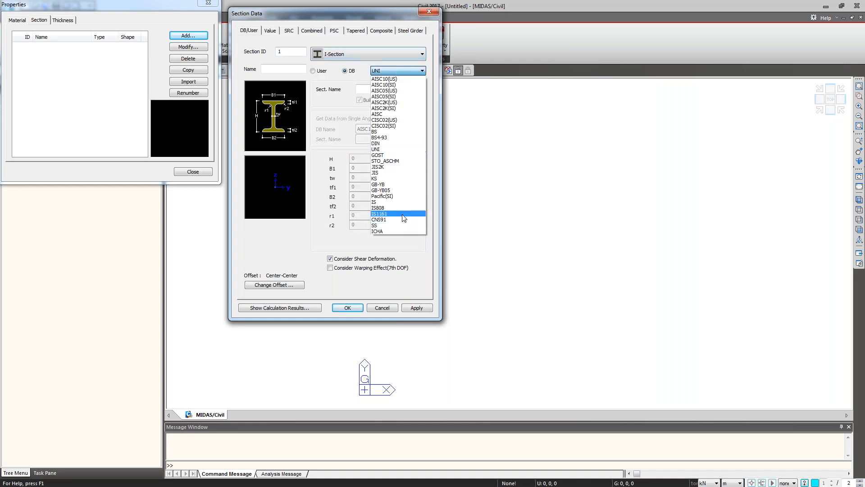
Choose the ISWB 350 profile from the IS database for the I-section.
left_click(399, 201)
left_click(416, 89)
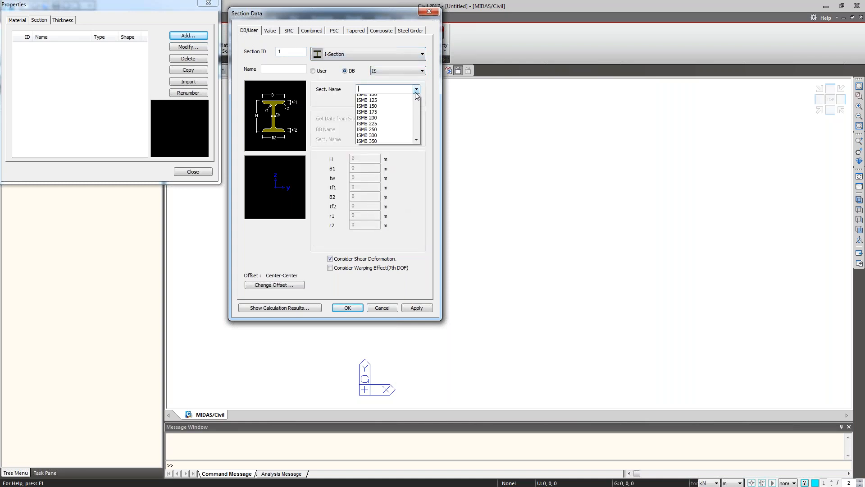
scroll(390, 172, "down", 5)
scroll(390, 172, "down", 5)
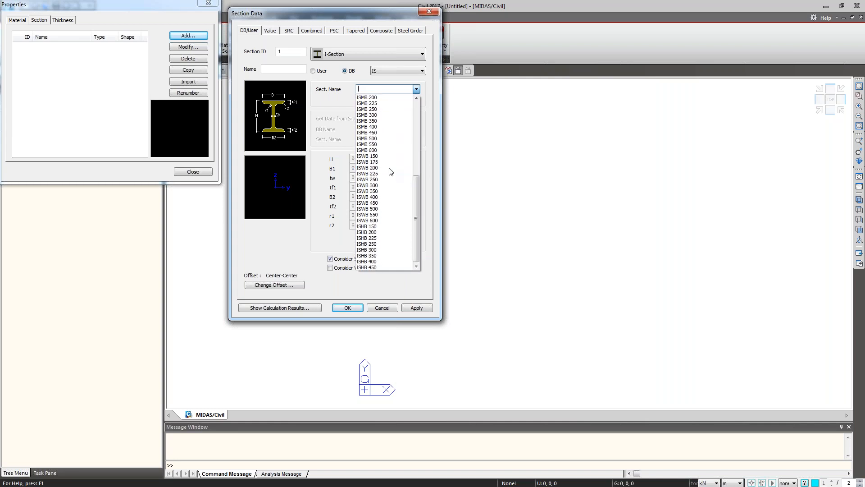
left_click(382, 191)
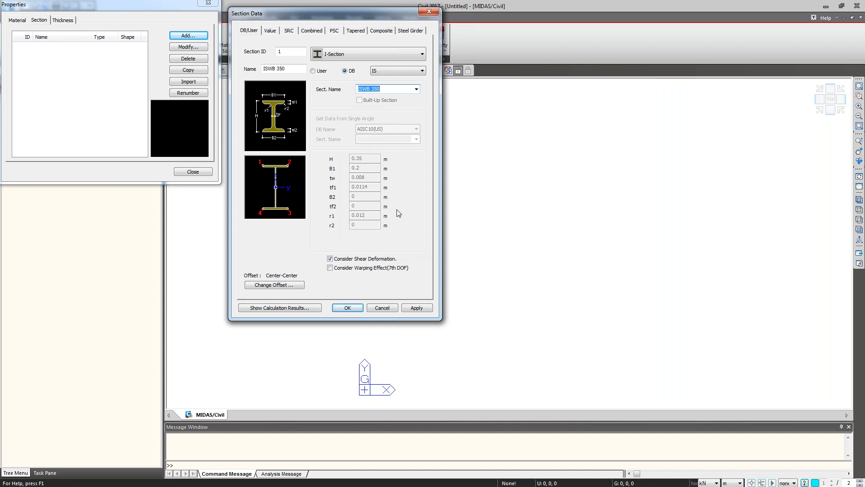
Examine the calculated section properties of the ISWB 350 section and close them.
left_click(280, 307)
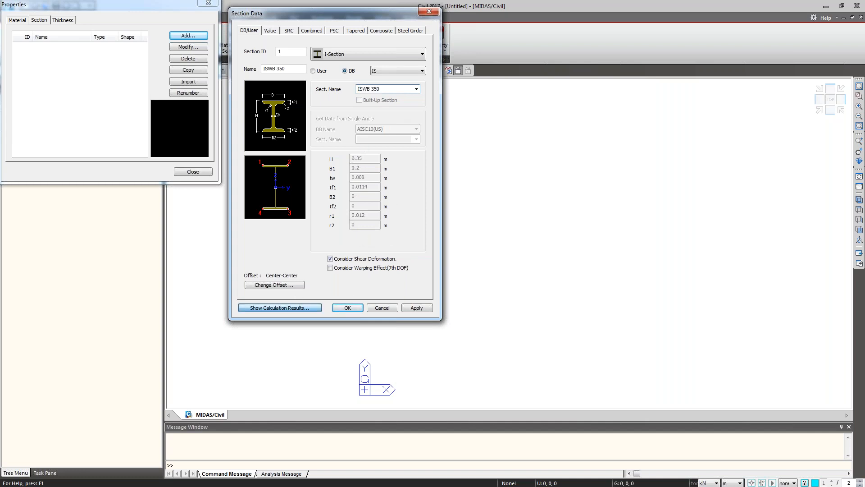
left_click_drag(363, 54, 539, 56)
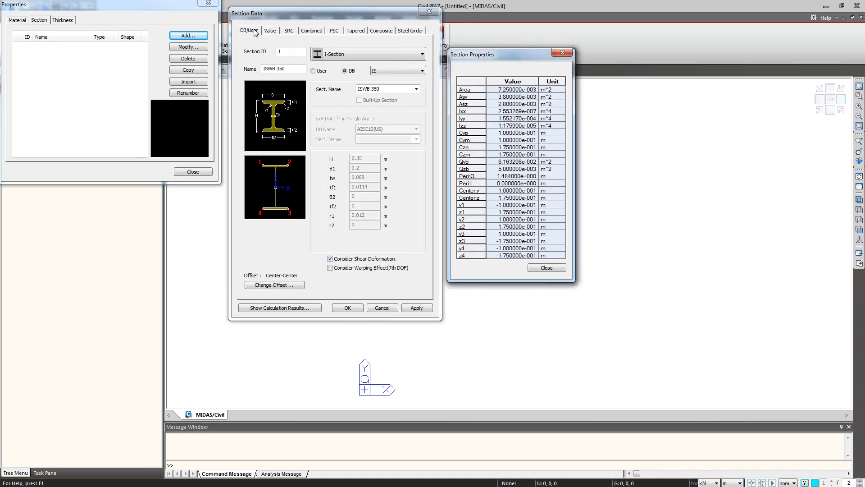
left_click(314, 72)
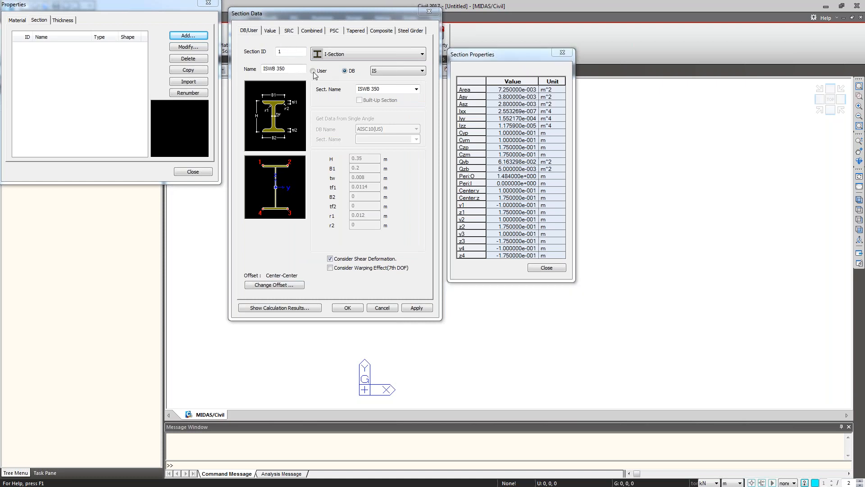
left_click(563, 54)
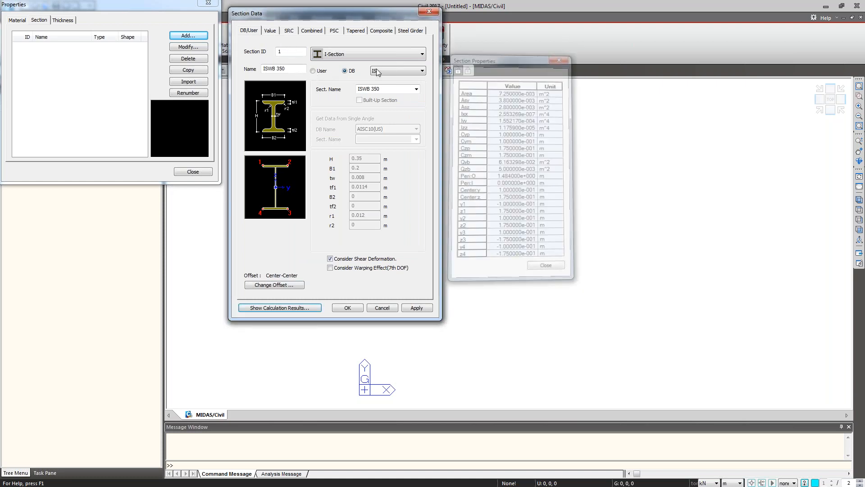
Switch the I-section to user-defined dimensions, and examine the size and section property fields for Value-type sections.
left_click(313, 71)
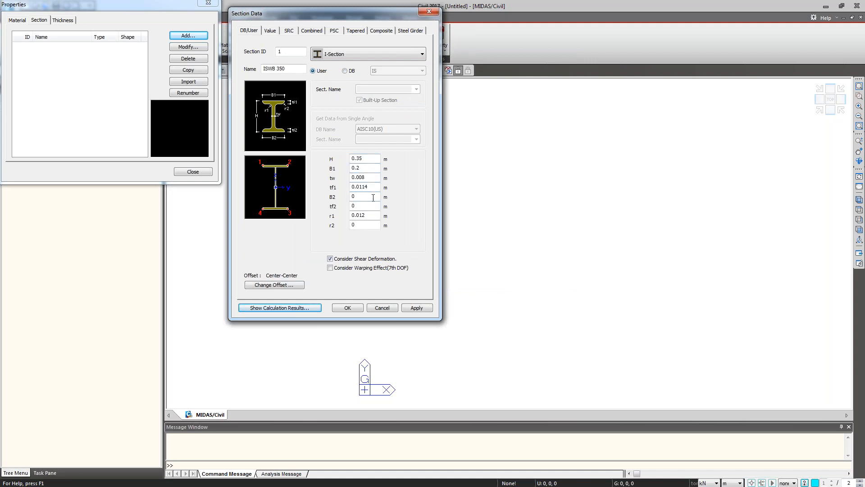
left_click(269, 31)
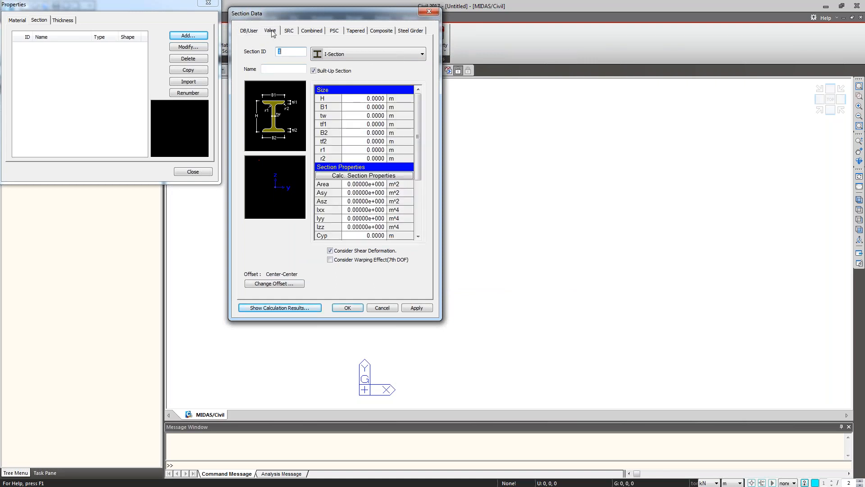
left_click(368, 102)
left_click(351, 188)
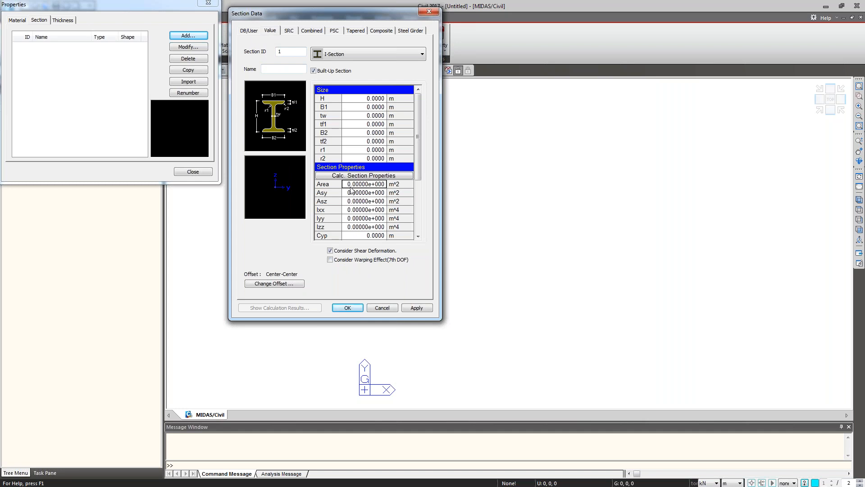
Examine the SRC section data and its list of composite shapes.
left_click(291, 33)
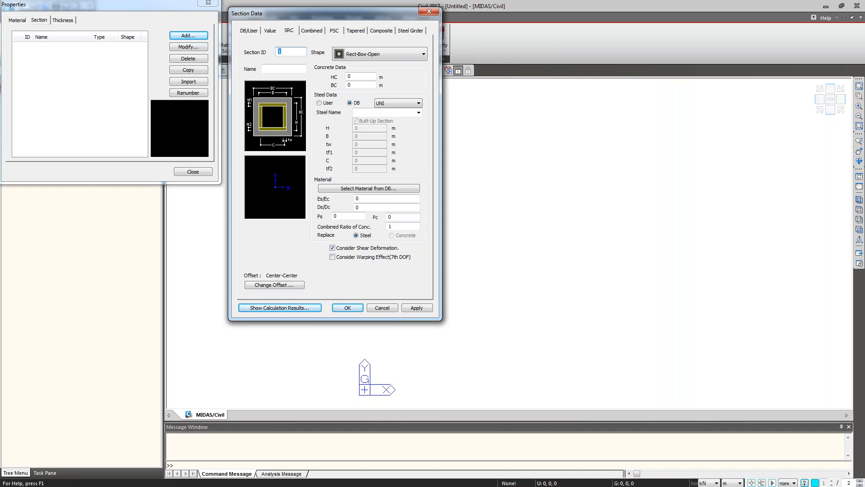
left_click(381, 54)
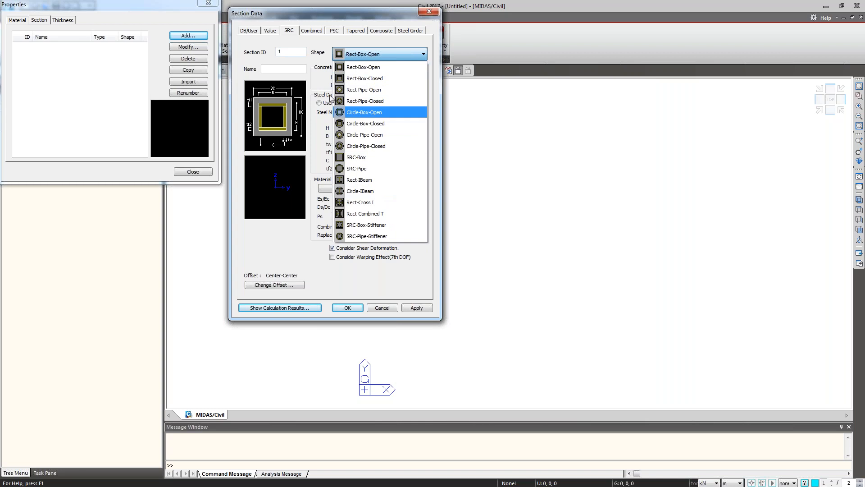
left_click(320, 77)
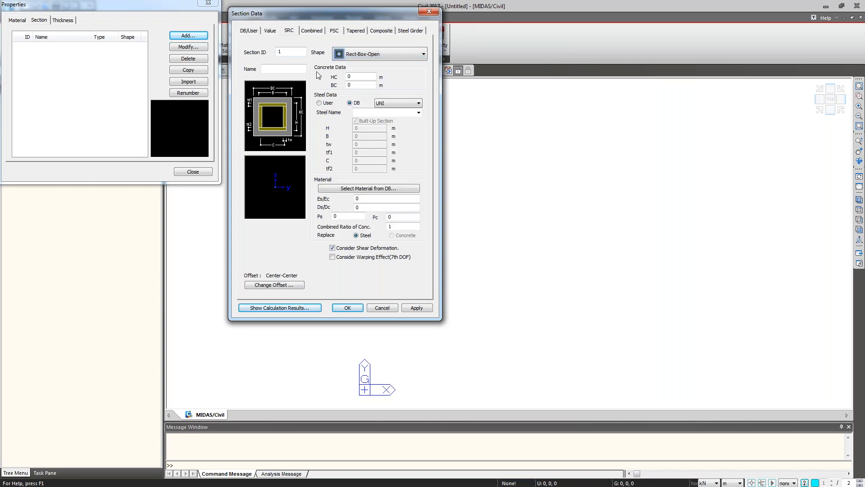
Define a combined I-Shape with 2T or Web section from the IS database, using ISLB 350 for Data1 and ISST 200 for Data2.
left_click(314, 31)
left_click(375, 53)
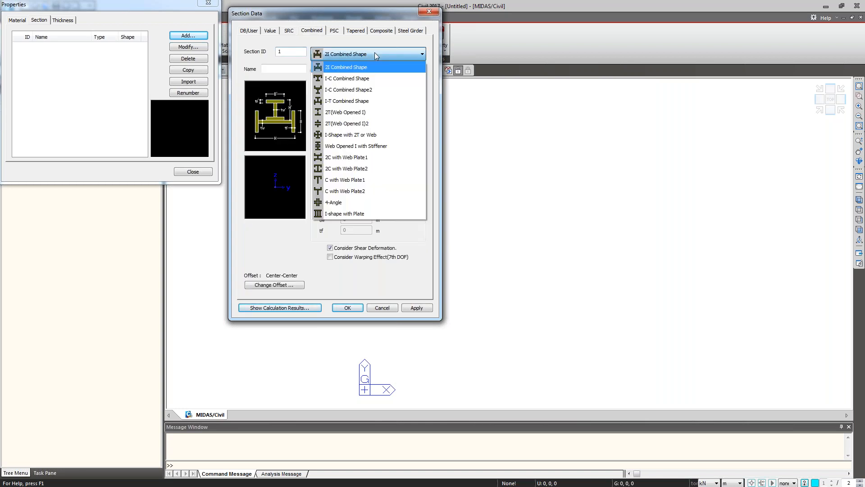
left_click(375, 132)
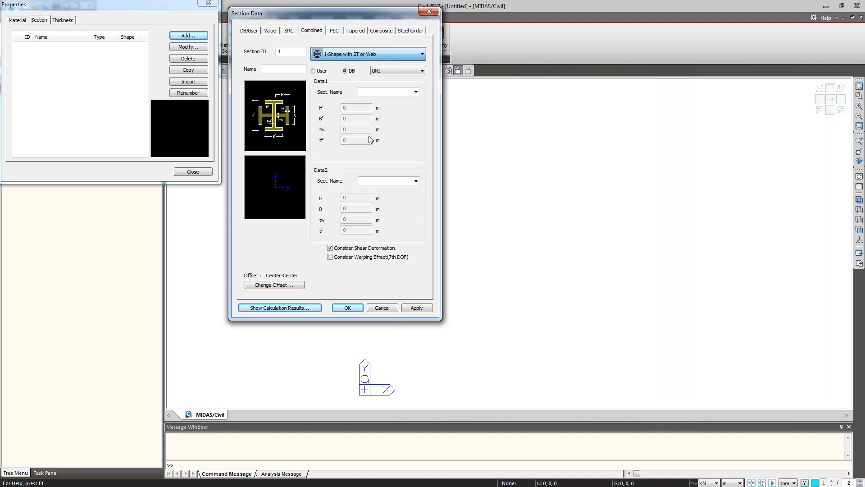
left_click(422, 71)
left_click(422, 71)
left_click(422, 71)
left_click(403, 202)
left_click(414, 93)
left_click(397, 188)
left_click(415, 181)
left_click(394, 273)
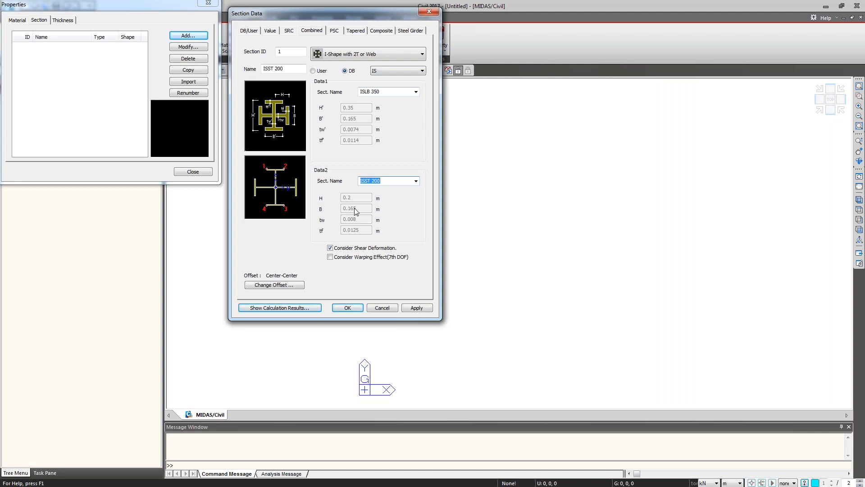
Examine the calculated section properties of the combined section and close them.
left_click(294, 309)
left_click_drag(354, 51, 514, 48)
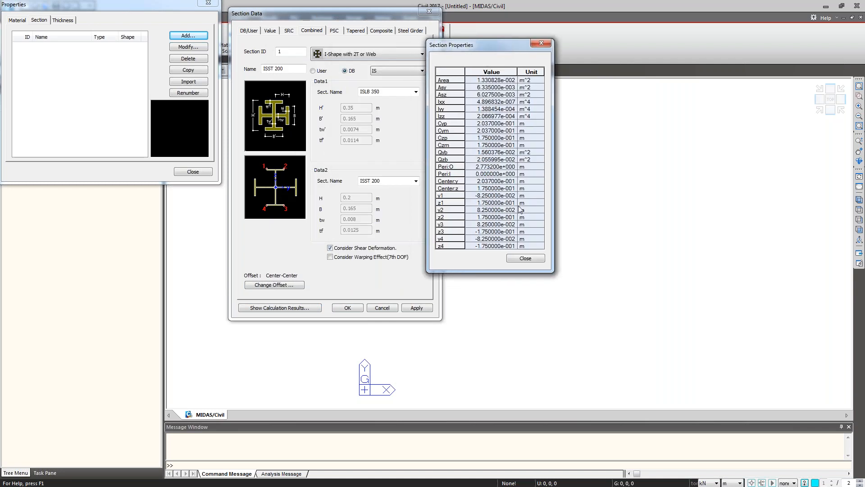
left_click(524, 257)
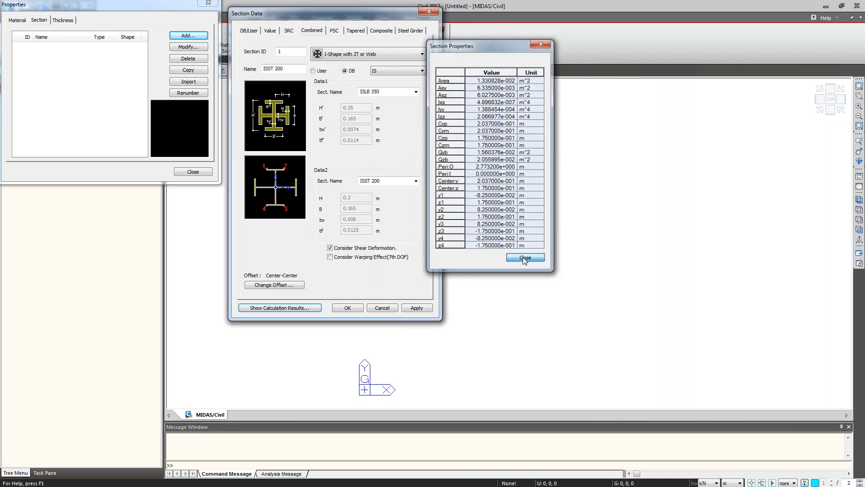
Examine the PSC section data, its dimension diagram in the PSC viewer, and the list of PSC section shapes.
left_click(334, 31)
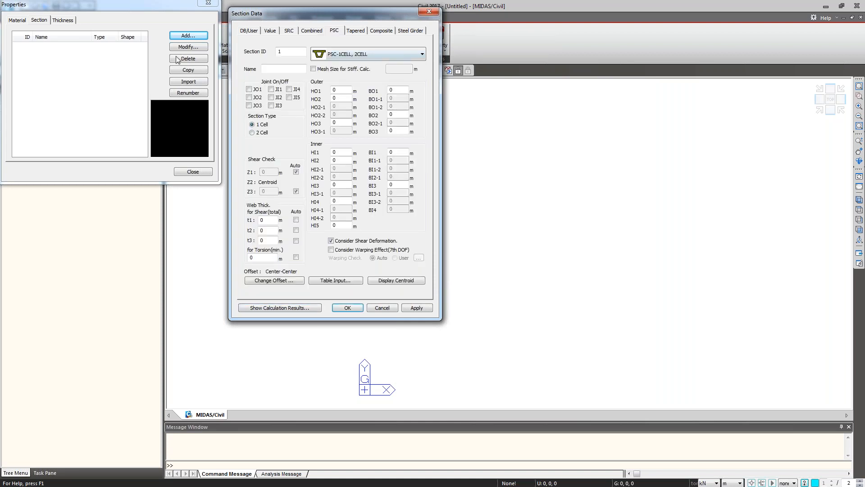
left_click_drag(110, 60, 478, 17)
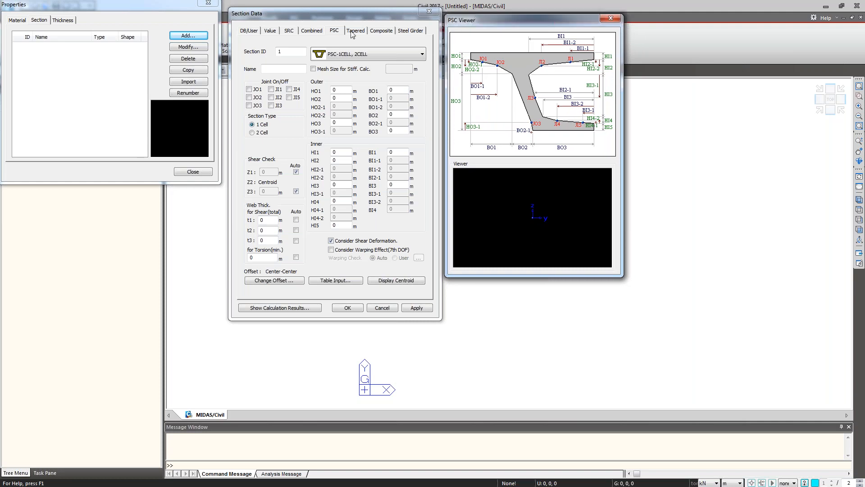
left_click(360, 56)
left_click(360, 55)
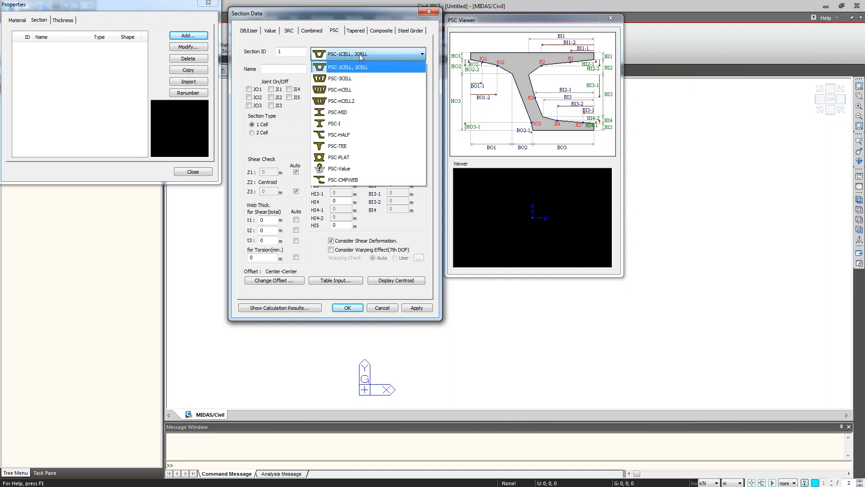
left_click(361, 54)
left_click(361, 54)
left_click(404, 234)
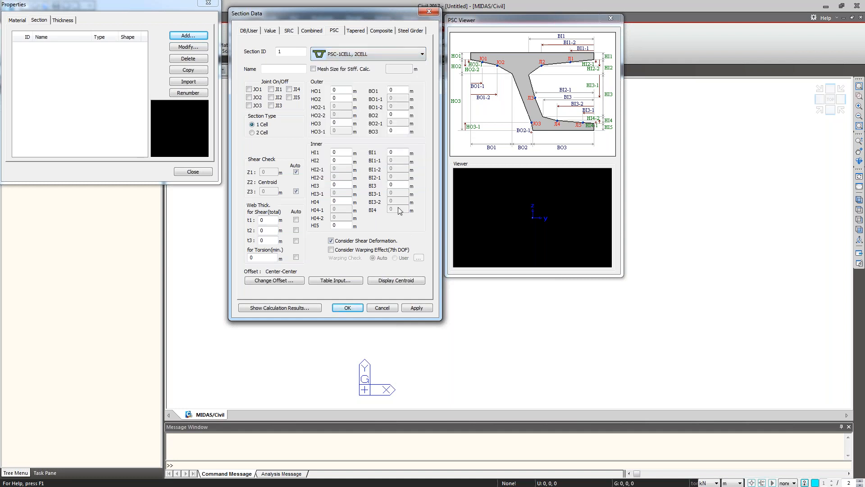
Examine the Tapered section data, including the available section shapes and the y-axis variation options.
left_click(358, 32)
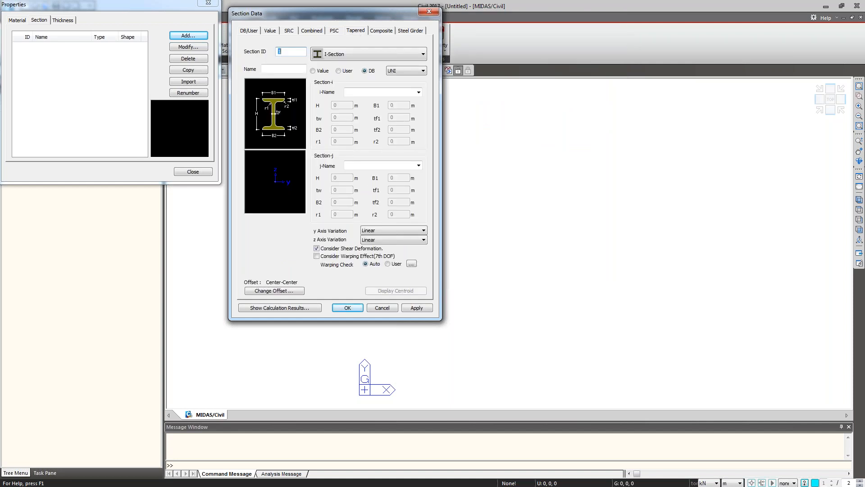
left_click(394, 53)
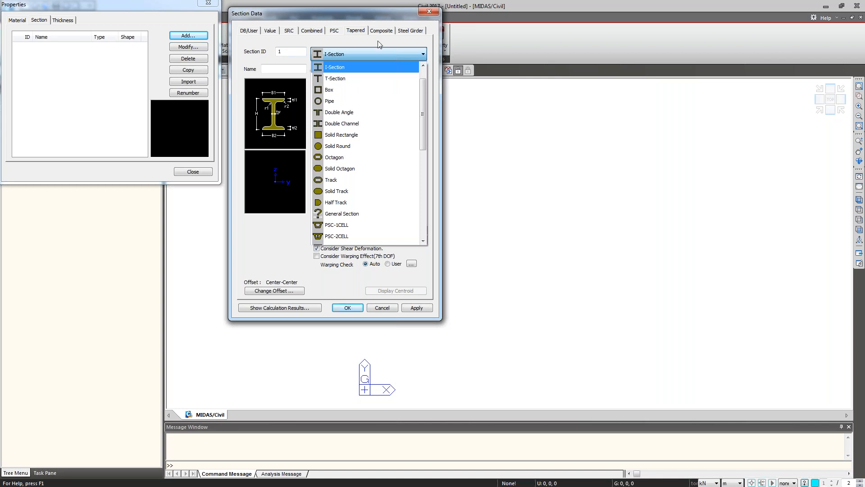
left_click(363, 53)
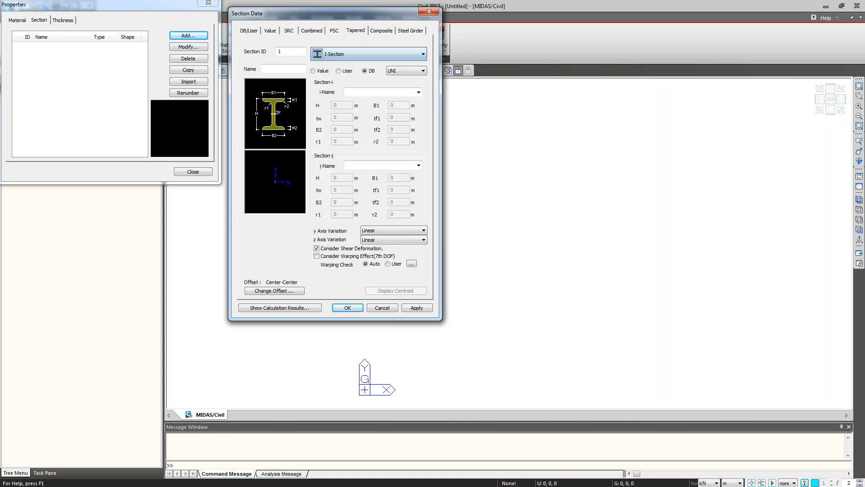
left_click(420, 231)
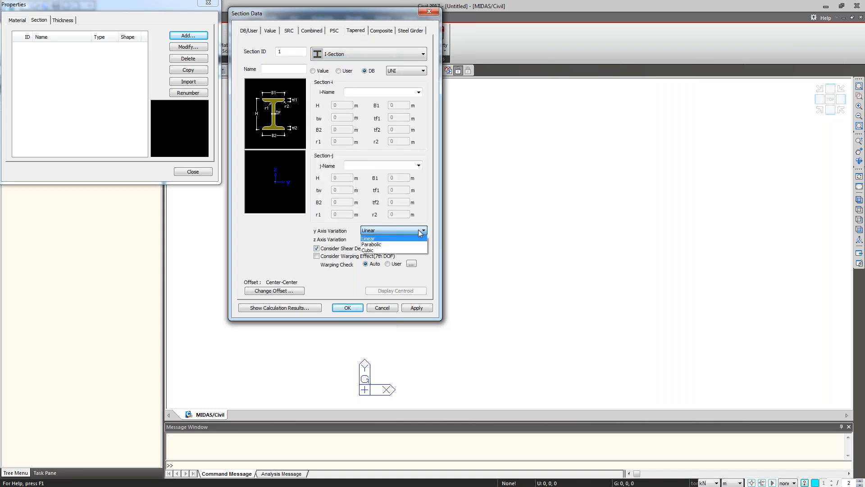
left_click(418, 230)
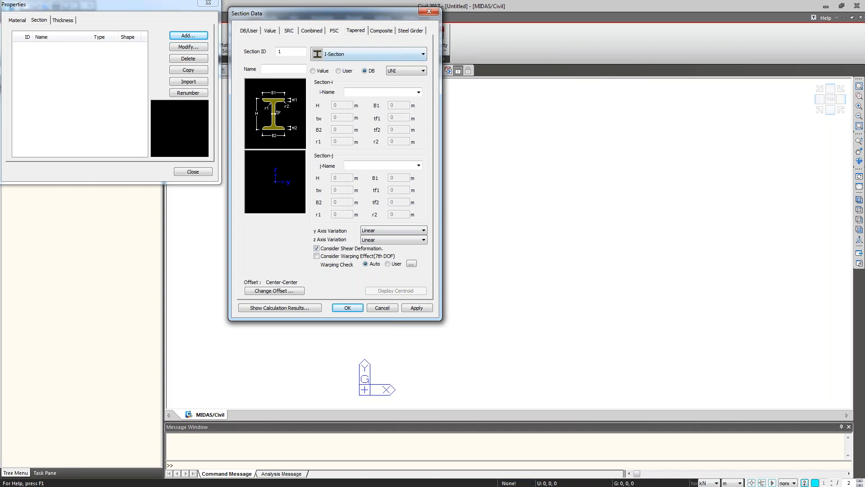
Examine the section types offered for Composite and Steel Girder sections, and close the section data without adding a section.
left_click(381, 32)
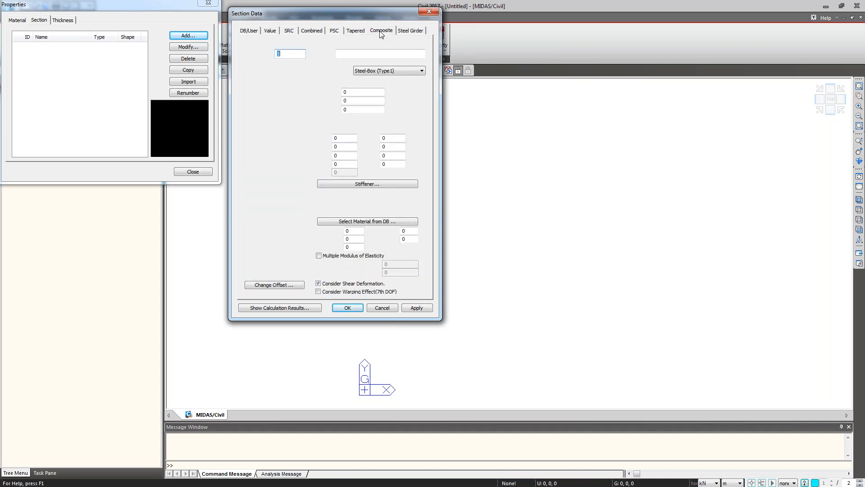
left_click(395, 73)
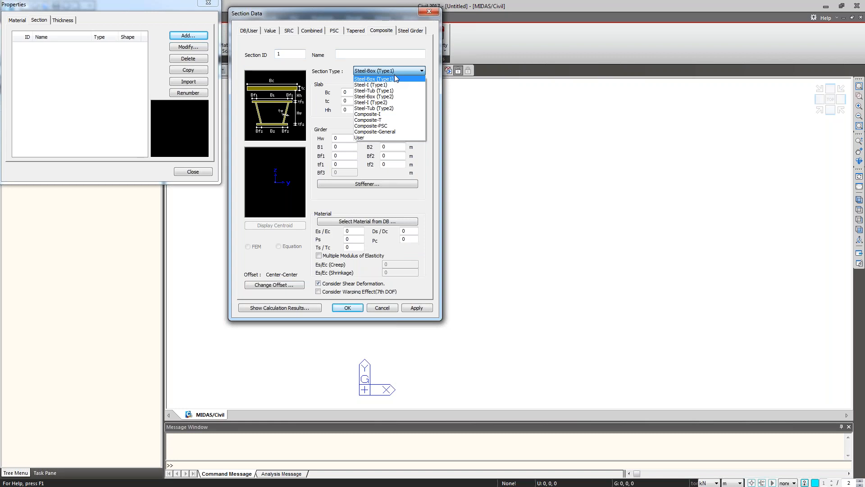
left_click(411, 30)
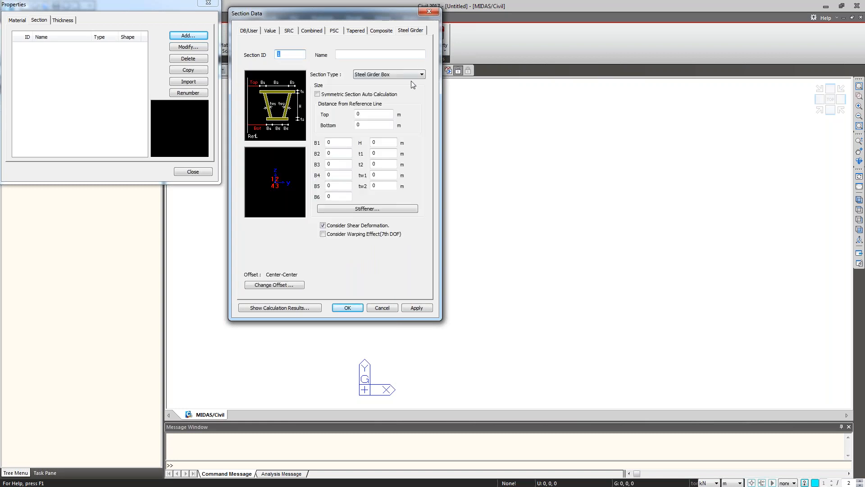
left_click(415, 75)
left_click(415, 76)
left_click(415, 75)
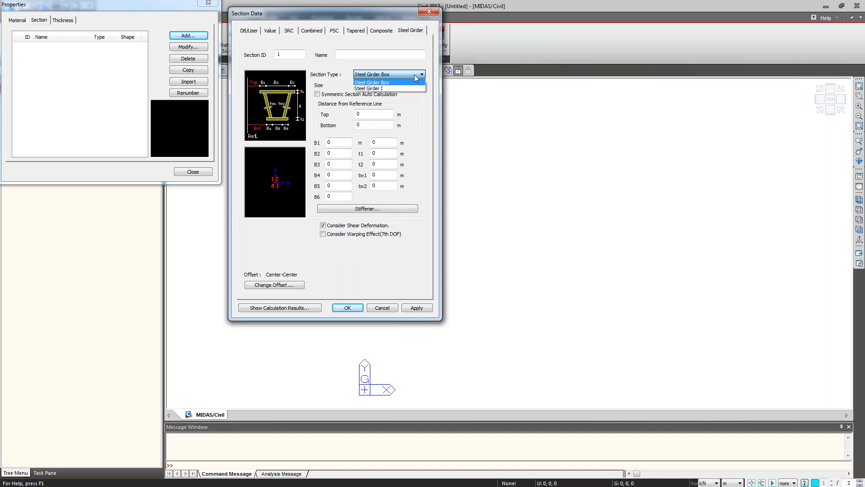
left_click(415, 75)
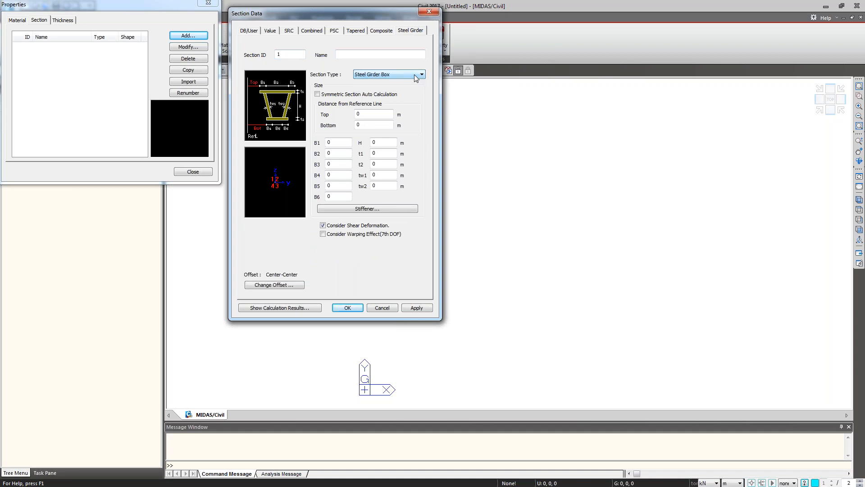
left_click(382, 308)
Examine the input fields for a new plate thickness, cancel it, and close the properties dialog.
left_click(59, 21)
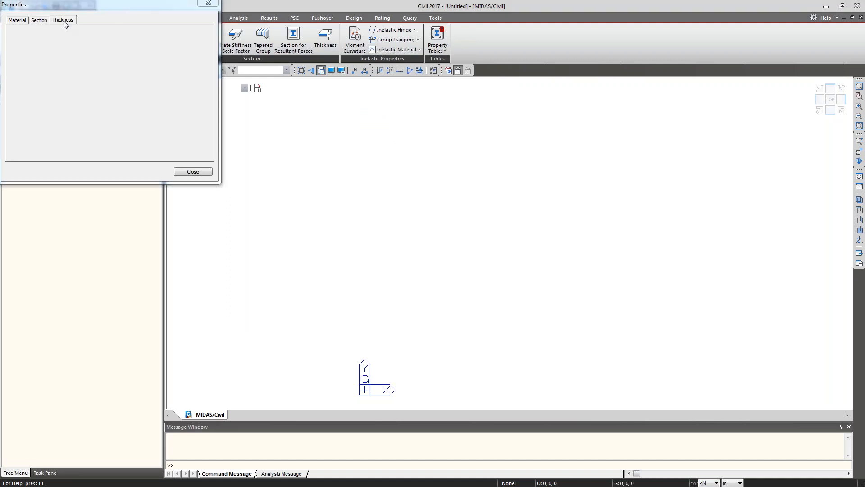
left_click(187, 35)
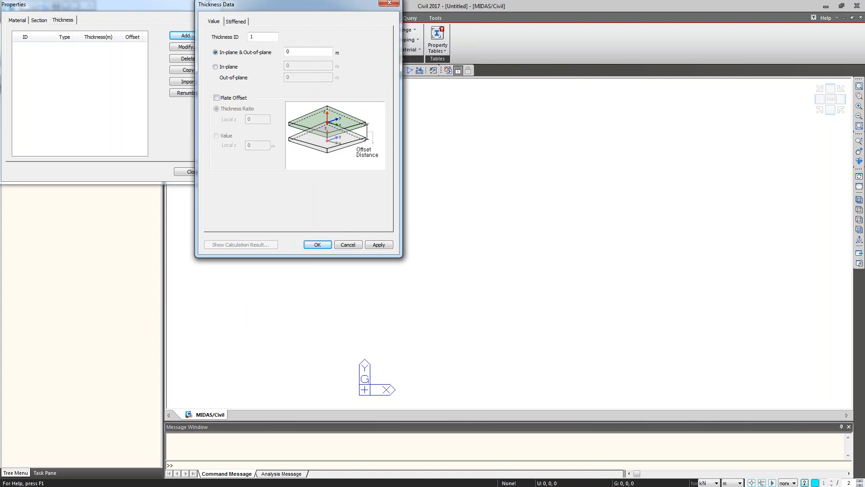
left_click(348, 244)
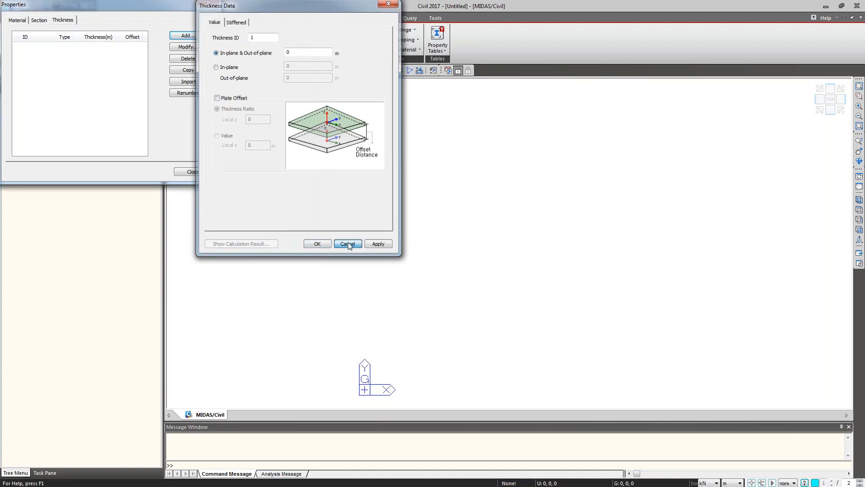
left_click(205, 171)
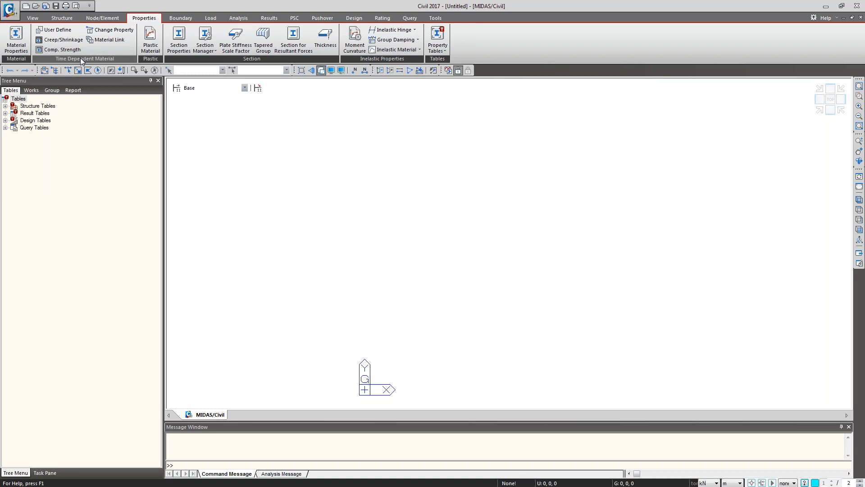
Start a new time-dependent creep/shrinkage material and examine the list of available design codes.
left_click(63, 40)
left_click_drag(381, 198, 194, 113)
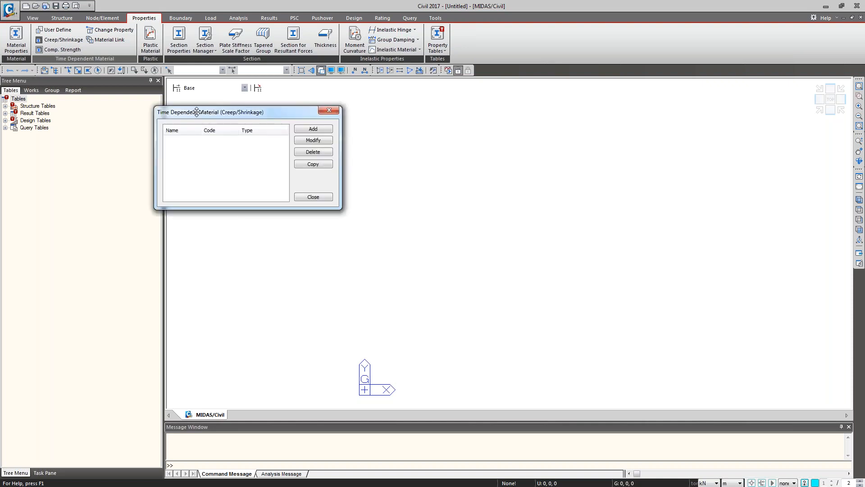
left_click(312, 129)
left_click_drag(276, 83, 486, 110)
left_click(527, 130)
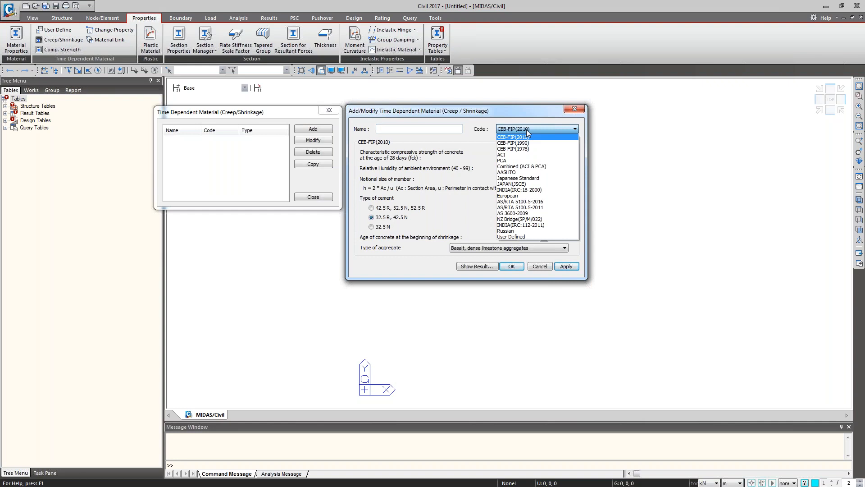
left_click(527, 131)
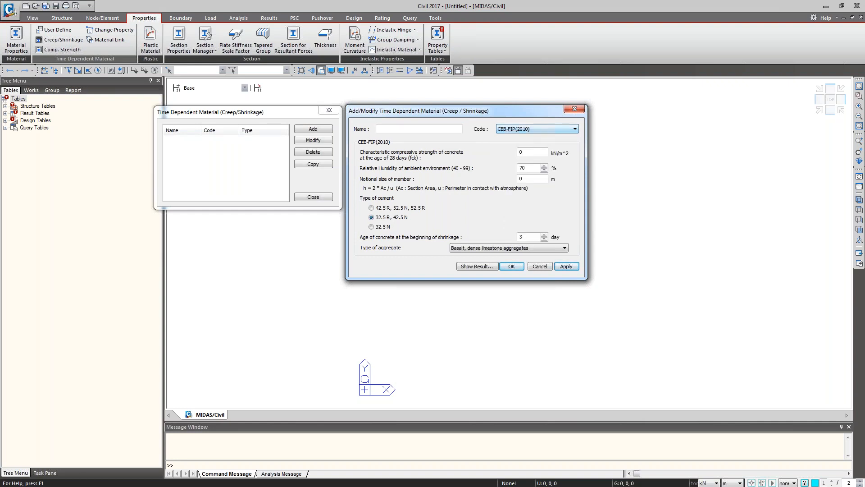
Switch the creep/shrinkage code to INDIA(IRC:112-2011), examine its parameters, and close the dialogs without adding the material.
left_click(544, 128)
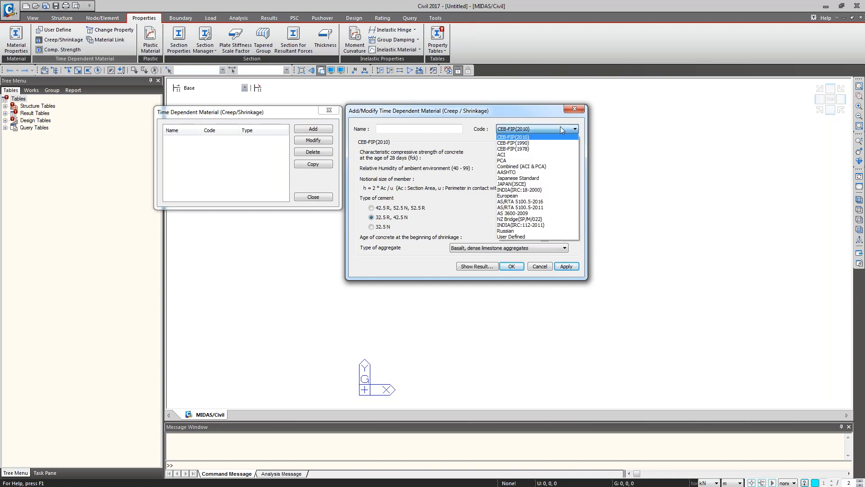
left_click(544, 226)
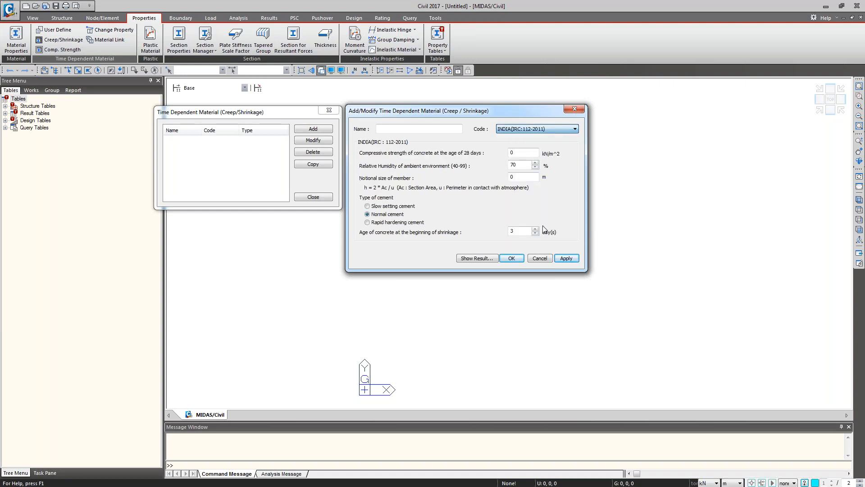
left_click(540, 259)
key("Escape")
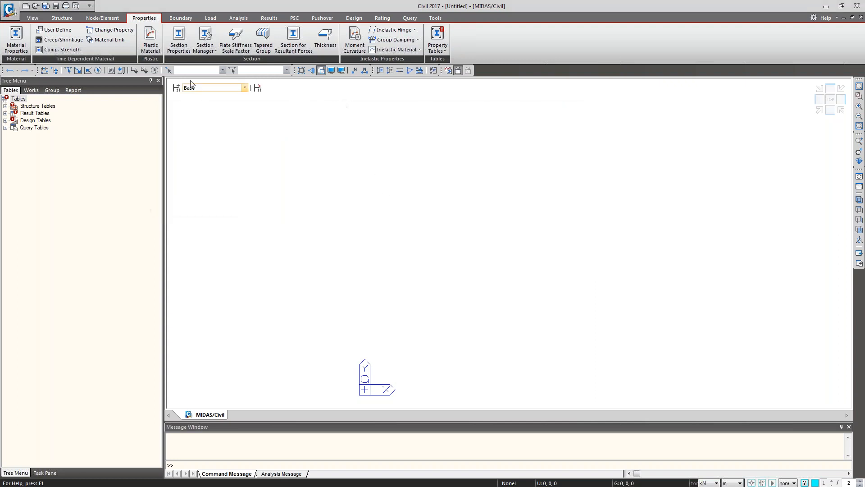
Start a new plastic material, examine the available plasticity models, and choose the Masonry model.
left_click(155, 46)
left_click_drag(426, 195, 233, 74)
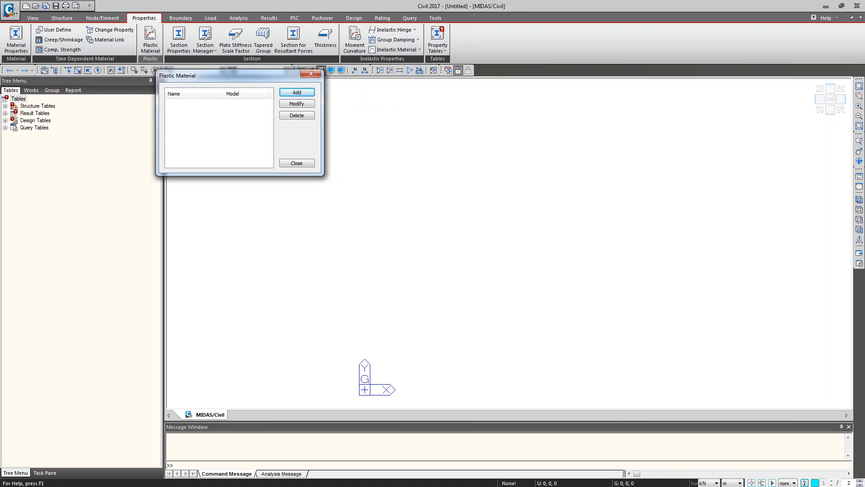
left_click(297, 92)
left_click_drag(261, 49, 439, 72)
left_click(488, 99)
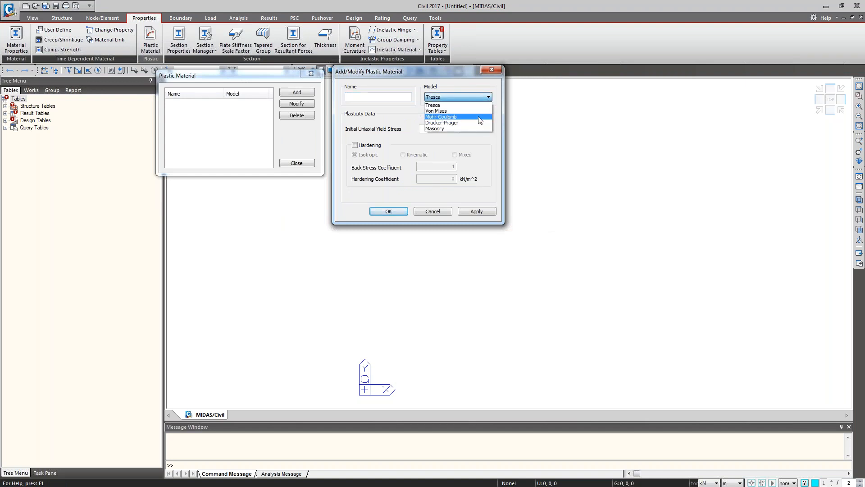
left_click(475, 127)
Examine the brick material properties of the masonry model and close them without changes.
left_click(445, 123)
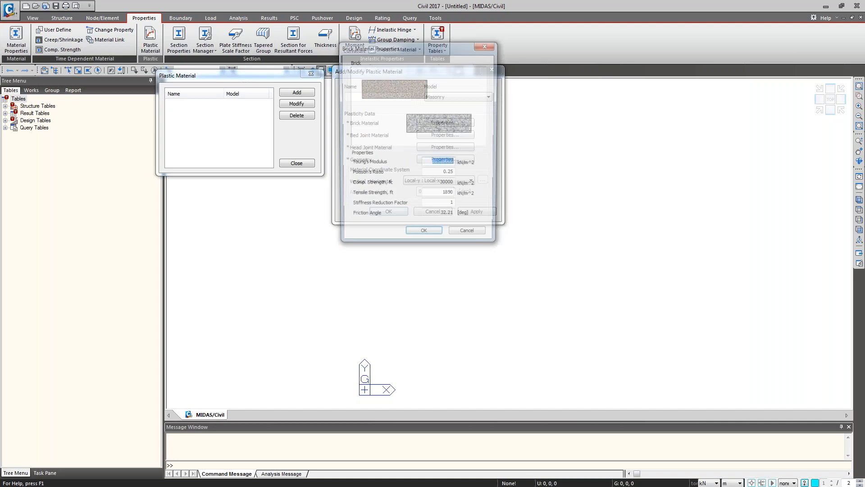
left_click_drag(468, 80, 637, 88)
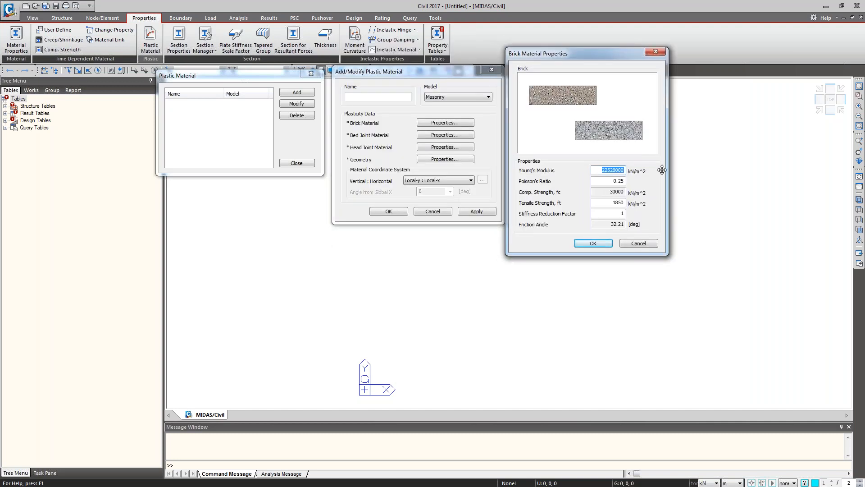
left_click(610, 171)
left_click(632, 244)
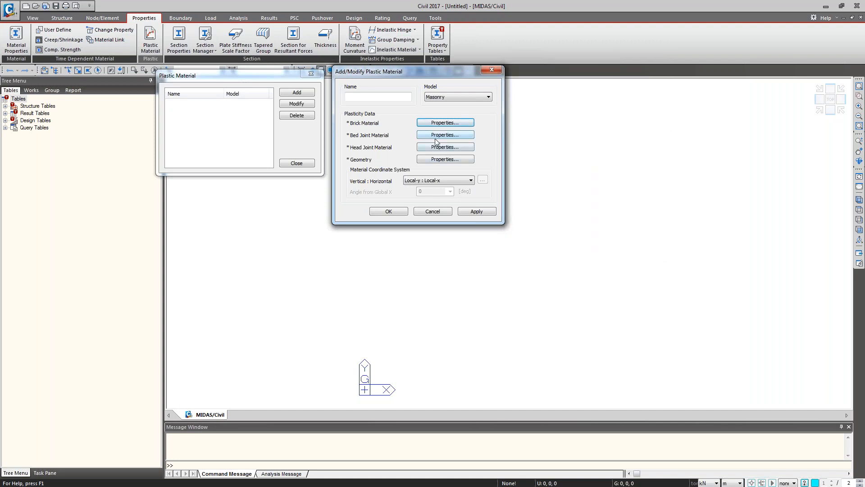
Examine the masonry panel geometry properties, and close the plastic material dialogs without adding a material.
left_click(421, 160)
left_click_drag(435, 60, 608, 76)
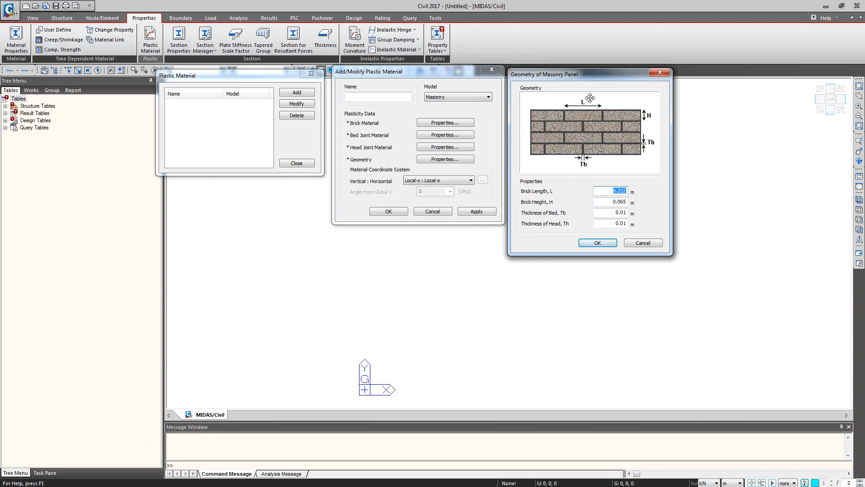
left_click(642, 243)
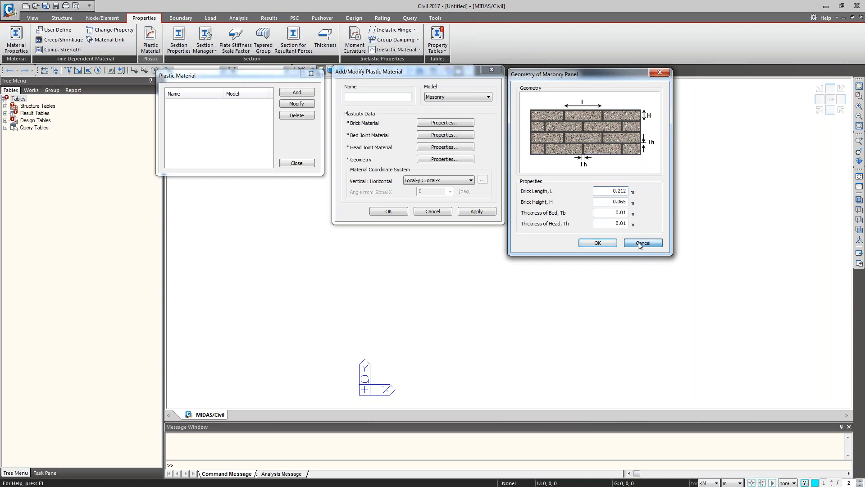
left_click(432, 211)
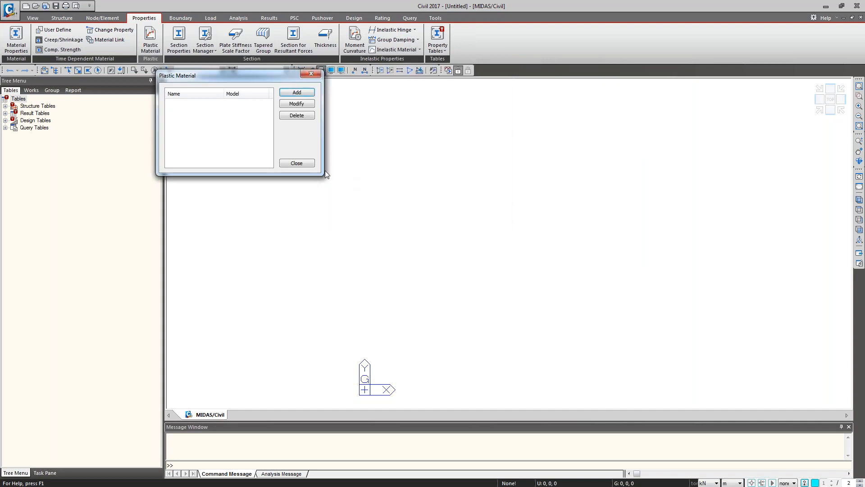
left_click(295, 163)
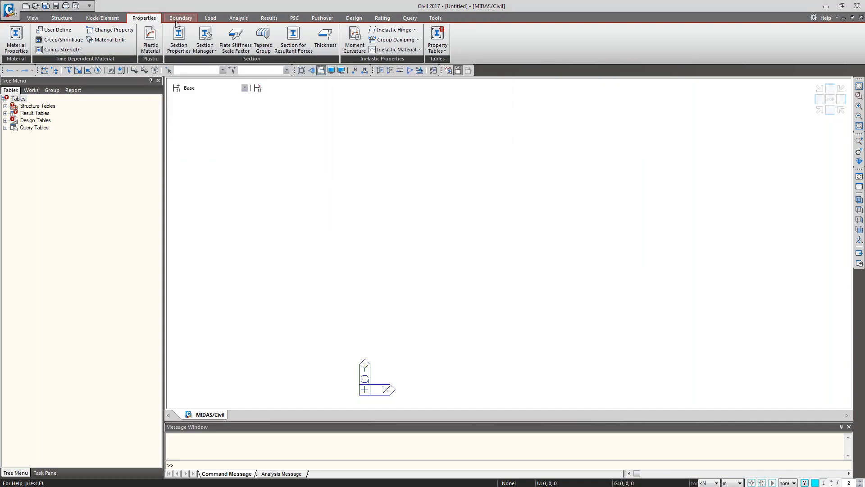
Examine the available boundary commands, including supports, links and releases, and display the static load commands.
left_click(180, 18)
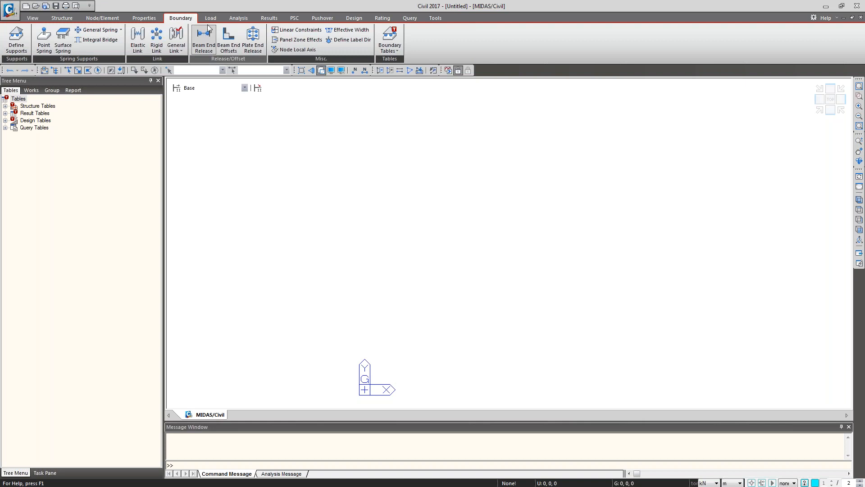
left_click(211, 19)
left_click(115, 160)
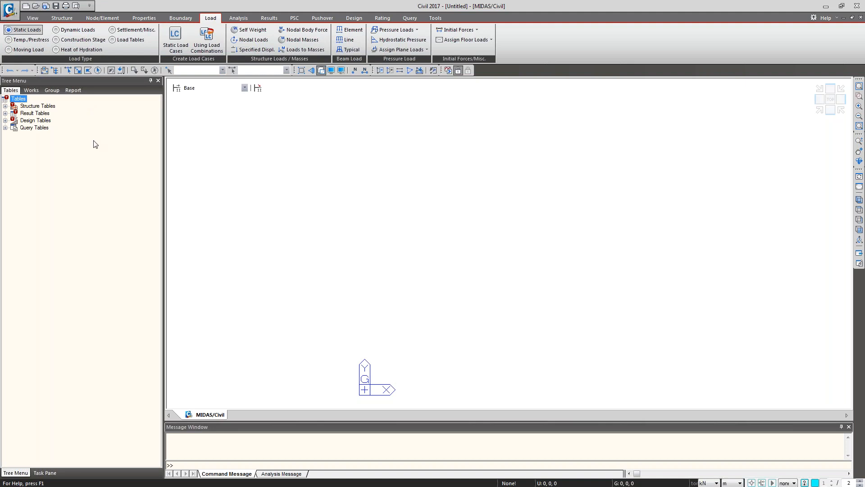
Examine the available analysis, results and PSC design commands.
left_click(239, 18)
left_click(266, 19)
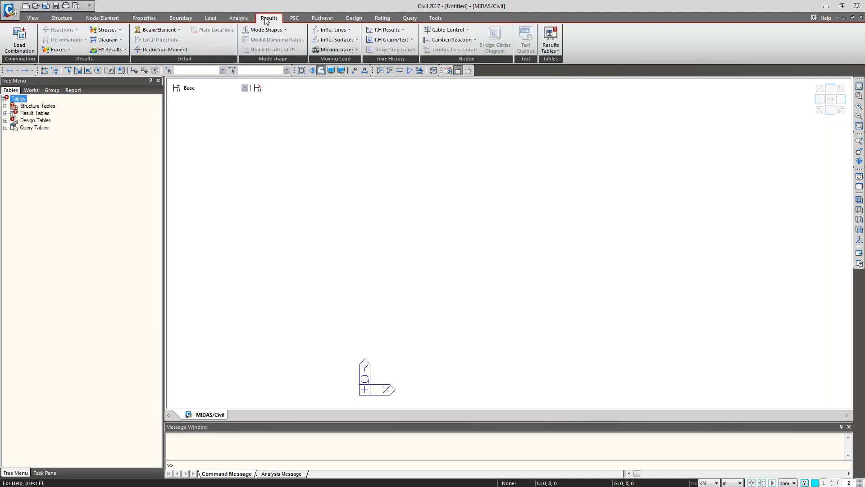
left_click(308, 19)
left_click(295, 18)
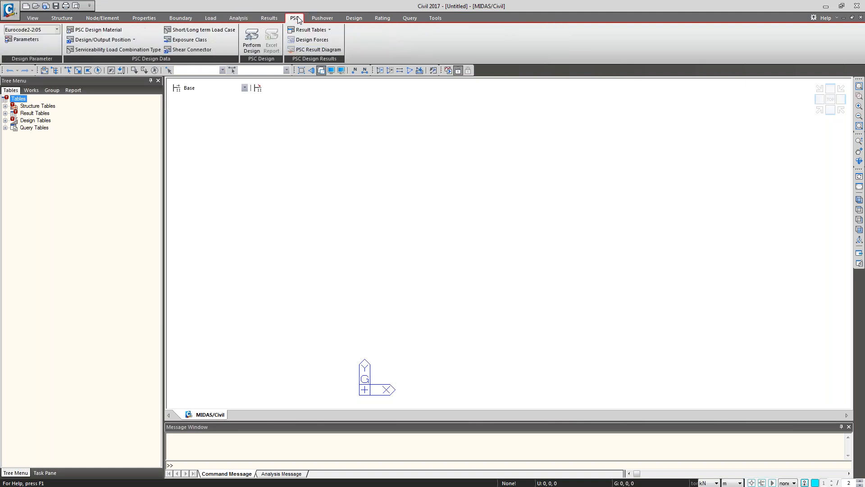
Examine the Tables, Works, Group and Report trees, including the structure, boundary, load and tendon groups.
left_click(205, 131)
left_click(77, 137)
right_click(19, 100)
left_click(40, 113)
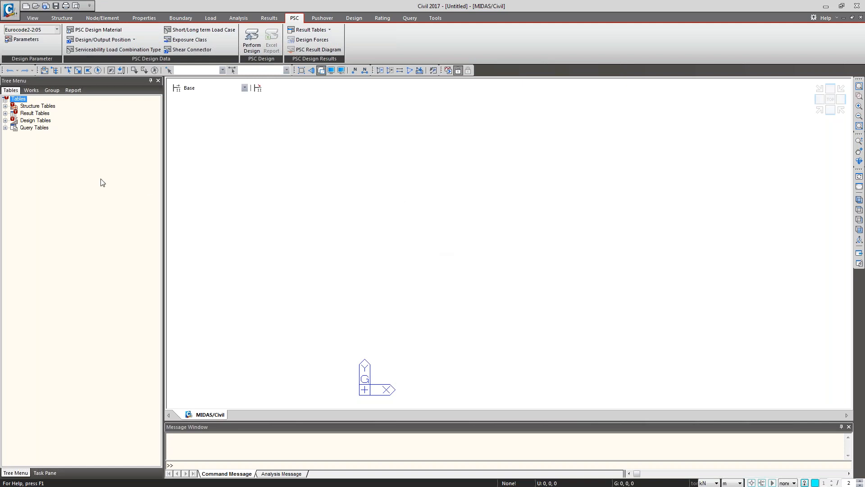
left_click(31, 90)
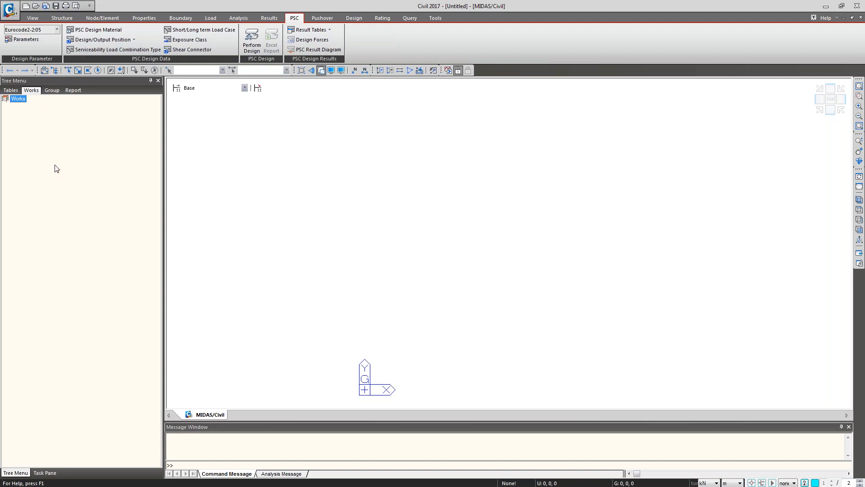
left_click(53, 91)
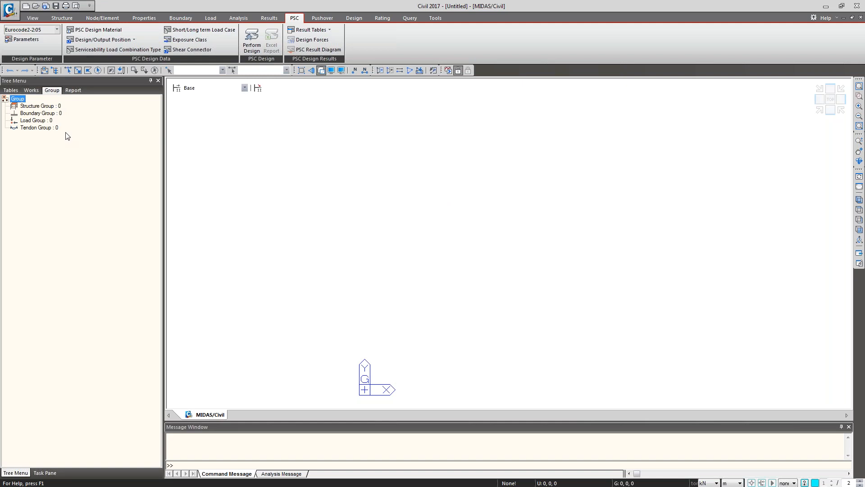
left_click(45, 107)
left_click(44, 114)
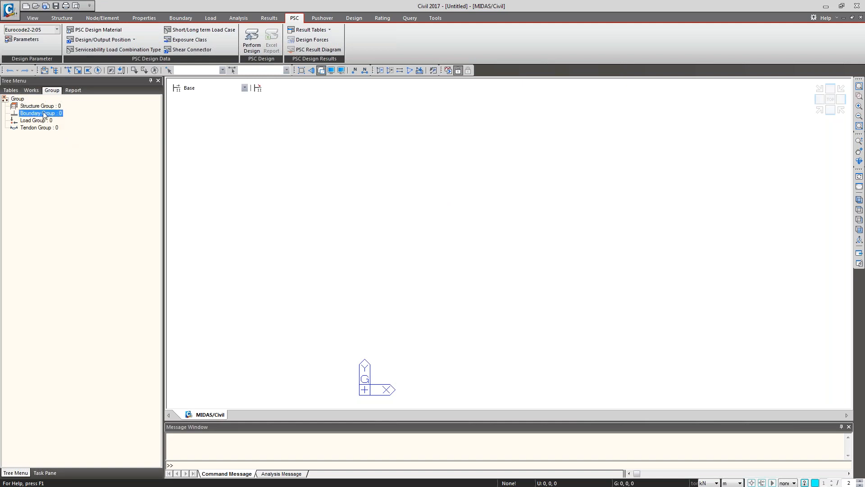
left_click(45, 121)
left_click(48, 128)
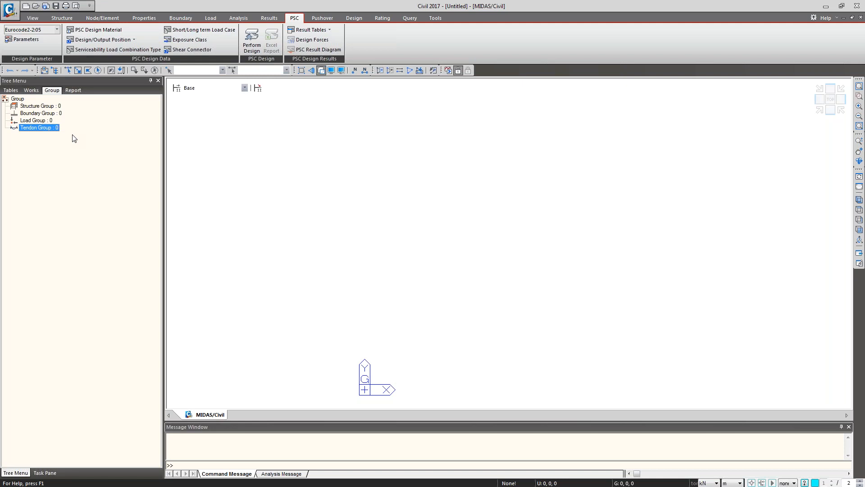
left_click(73, 90)
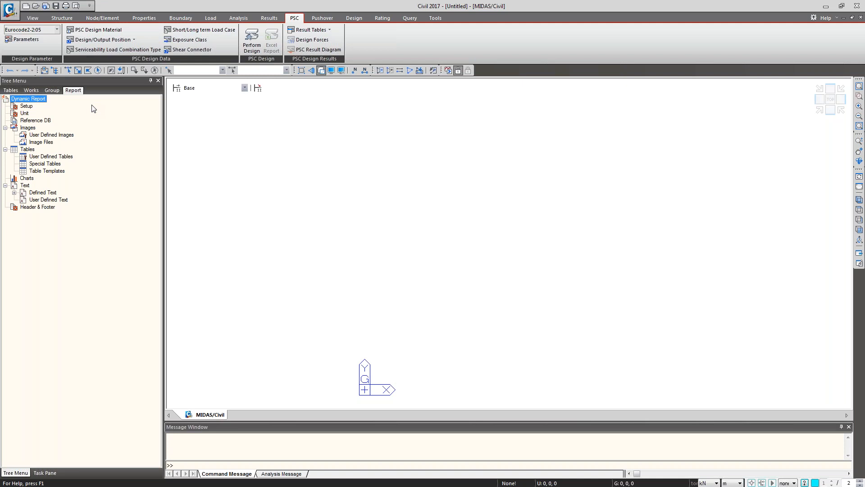
left_click(31, 90)
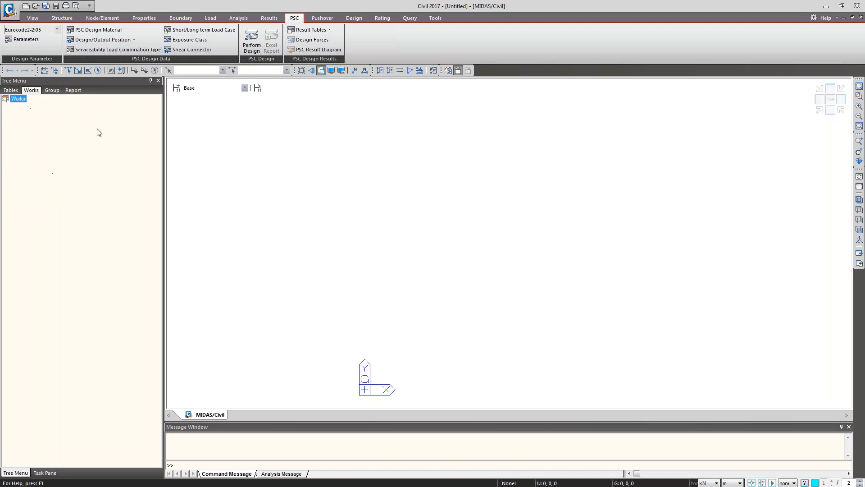
Examine the command and analysis message windows and the available force units, leaving the unit at kN.
left_click(250, 441)
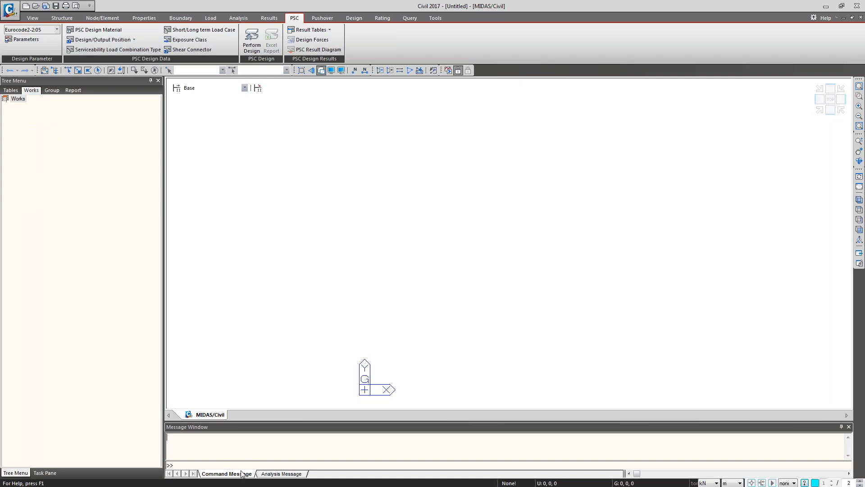
left_click(294, 475)
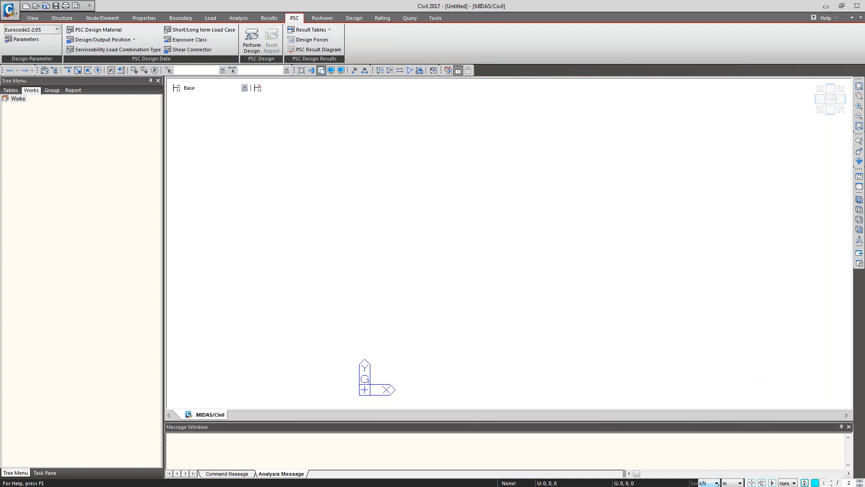
left_click(715, 483)
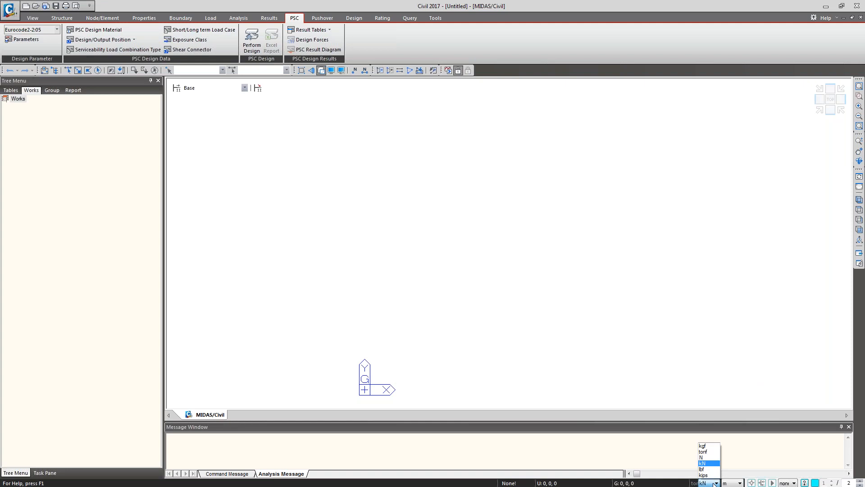
left_click(716, 483)
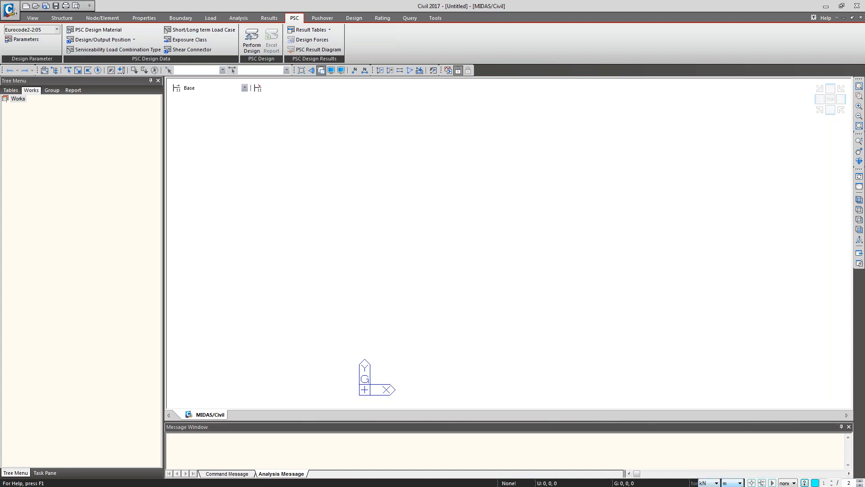
Create a node at 0, 0, 0 with 5 copies spaced 5 m along X, and display the node numbers.
left_click(104, 19)
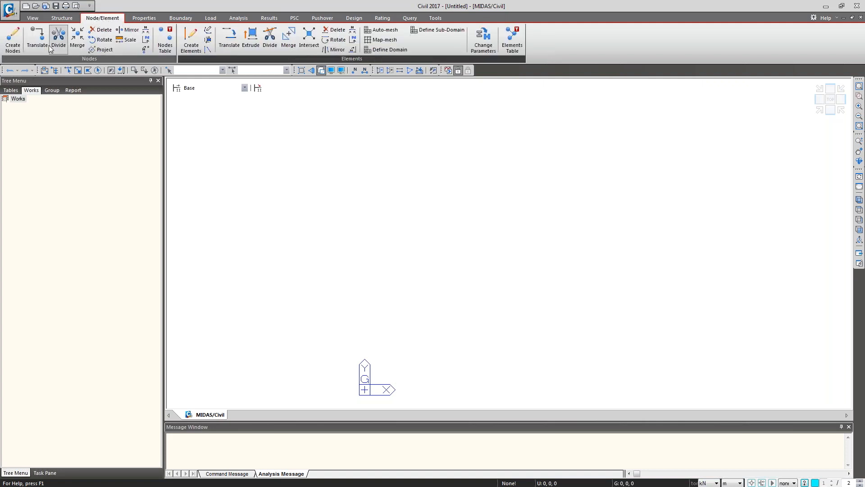
left_click(13, 40)
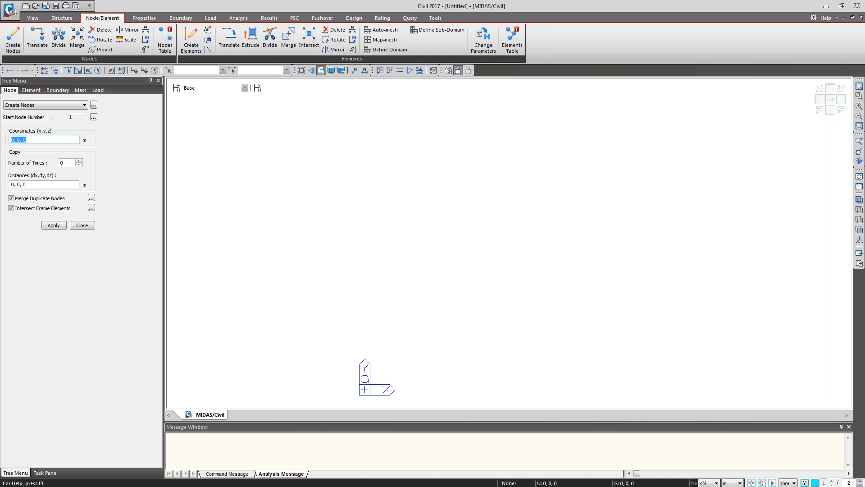
left_click(68, 163)
type("5")
key("Tab")
key("Delete")
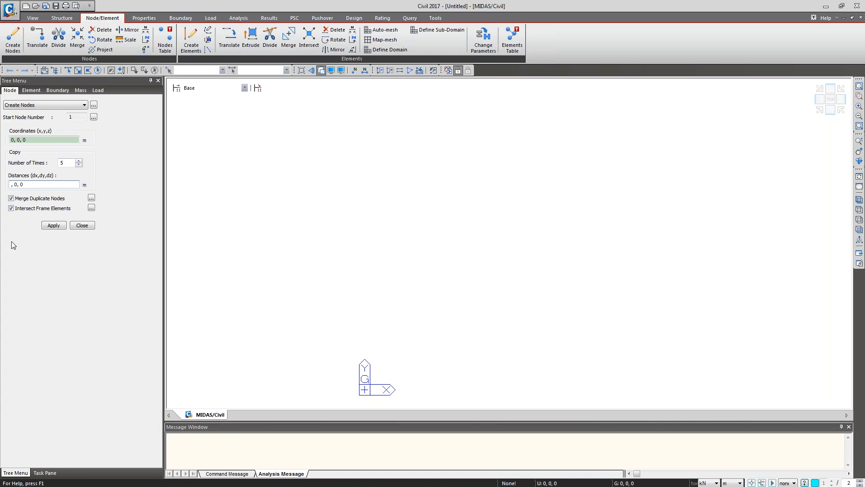
type("5")
left_click(54, 226)
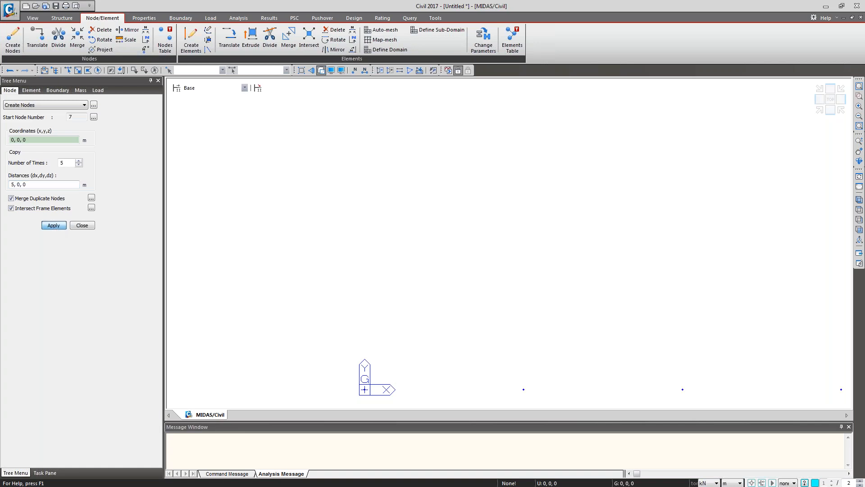
left_click(859, 209)
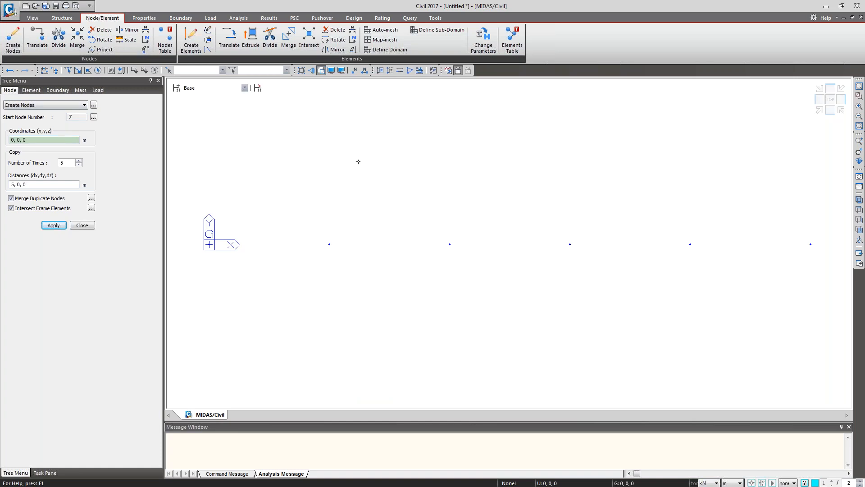
left_click(354, 70)
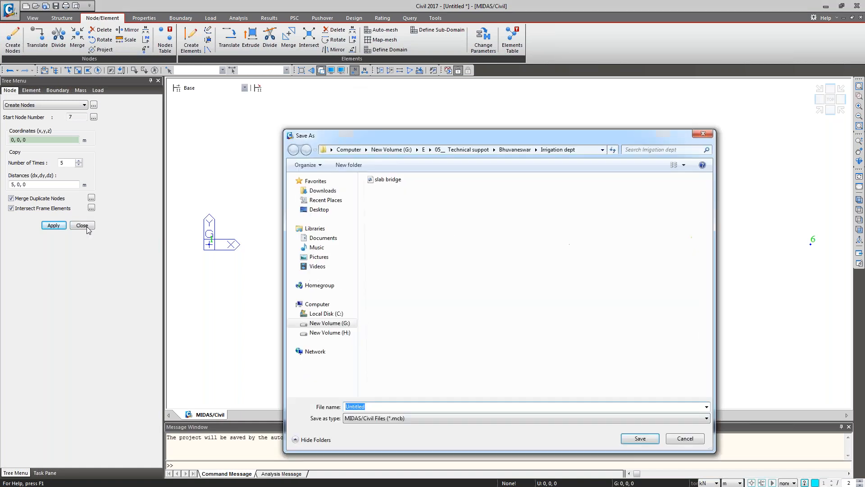
Save the project as tutorial1 in a new desktop folder named FB.
left_click(319, 209)
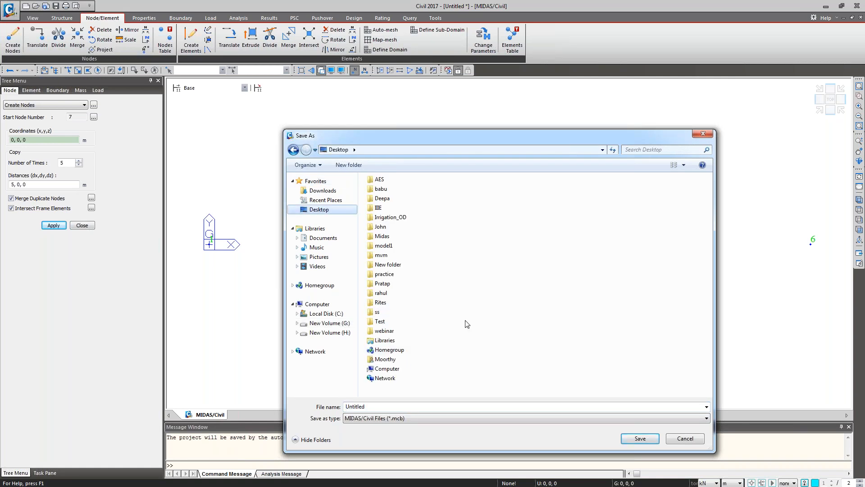
right_click(482, 281)
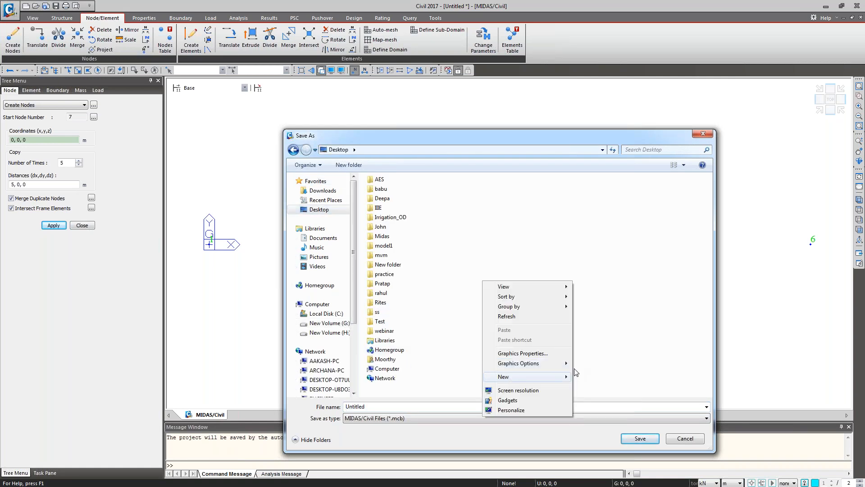
mouse_move(509, 378)
left_click(596, 249)
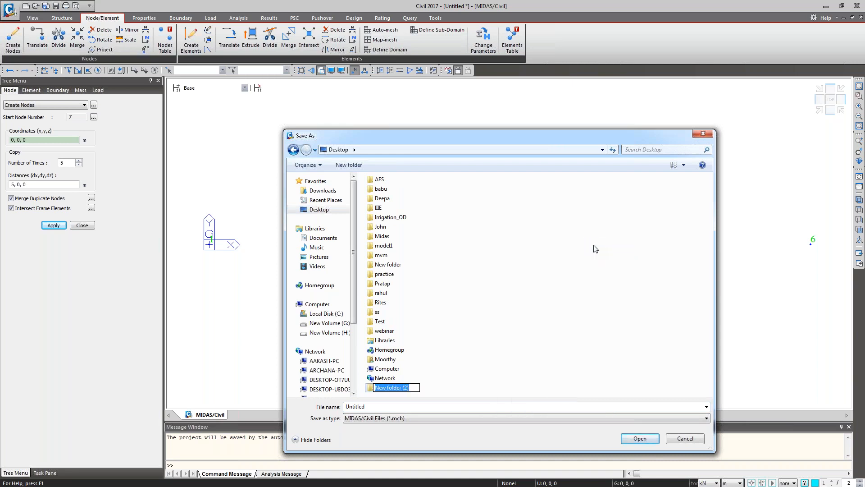
type("FB")
key("Return")
key("Return")
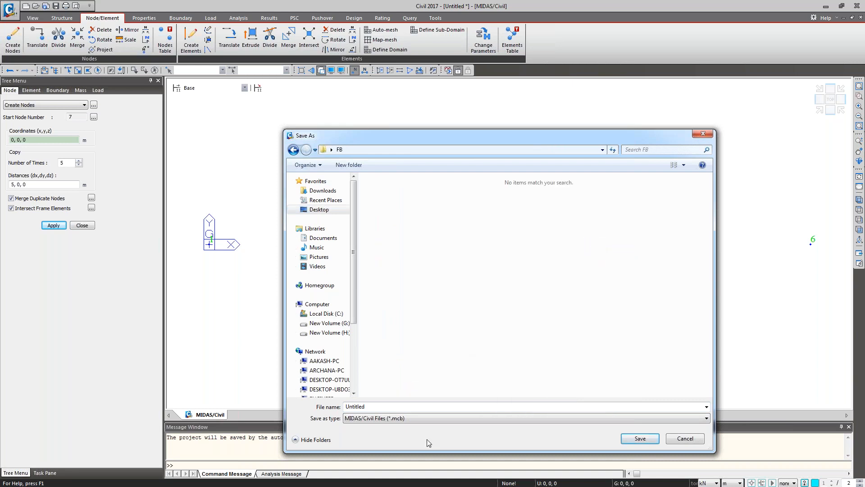
type("t")
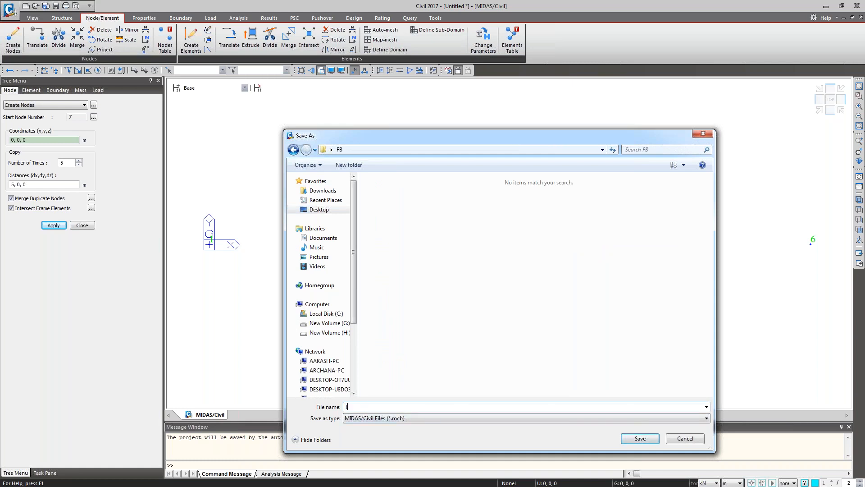
type("utorial1")
key("Return")
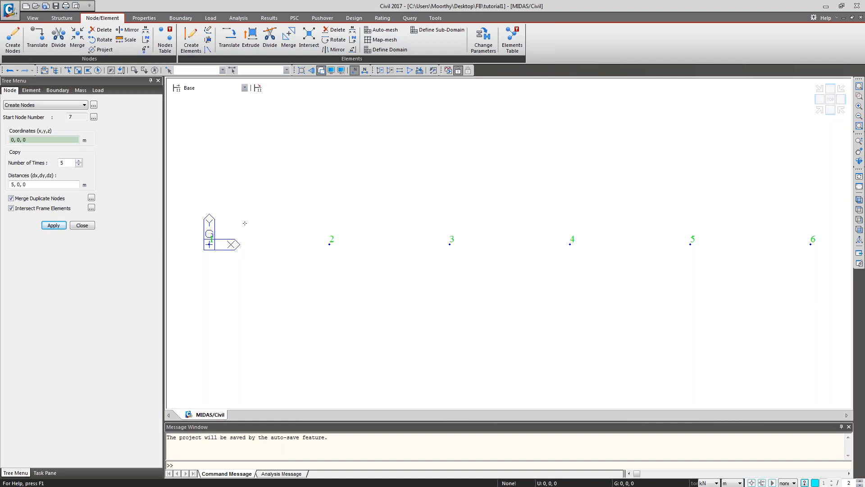
Finish node creation and check the Nodes entry under Structures in the Works tree.
left_click(561, 227)
left_click(83, 225)
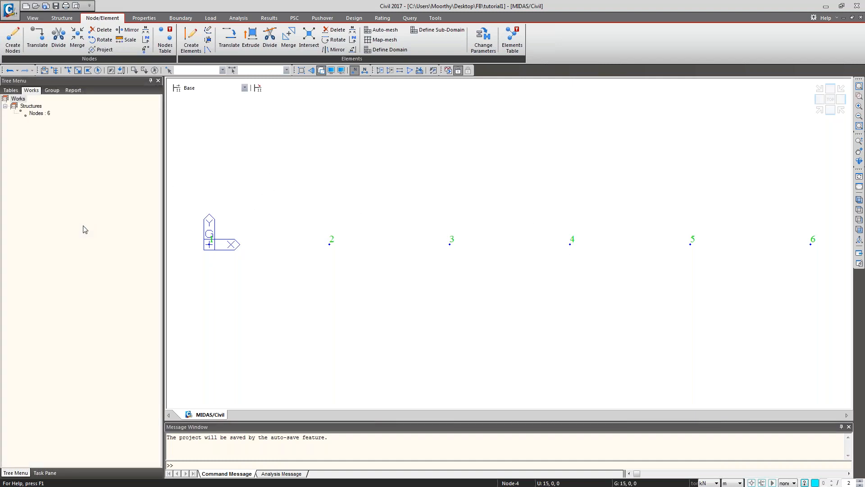
left_click(44, 118)
left_click(44, 116)
Open the nodes table from the structure tables, examine its coordinates and available operations, and return to the model view.
left_click(11, 90)
double_click(38, 106)
double_click(36, 113)
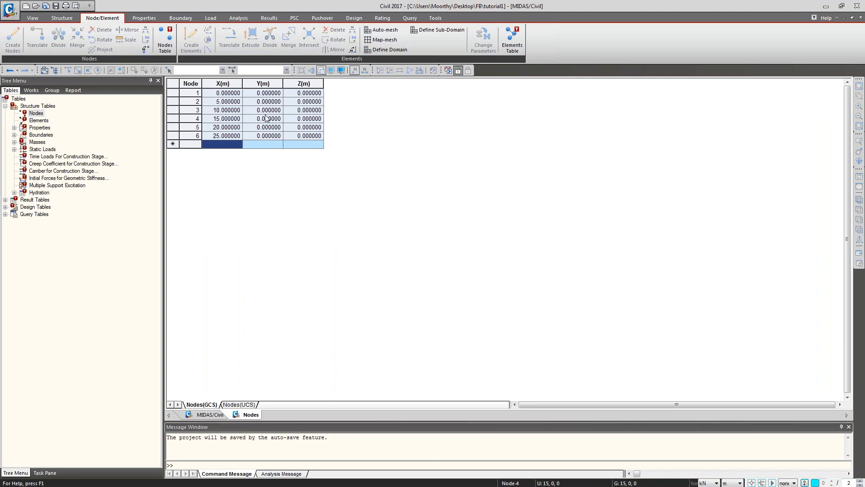
right_click(247, 121)
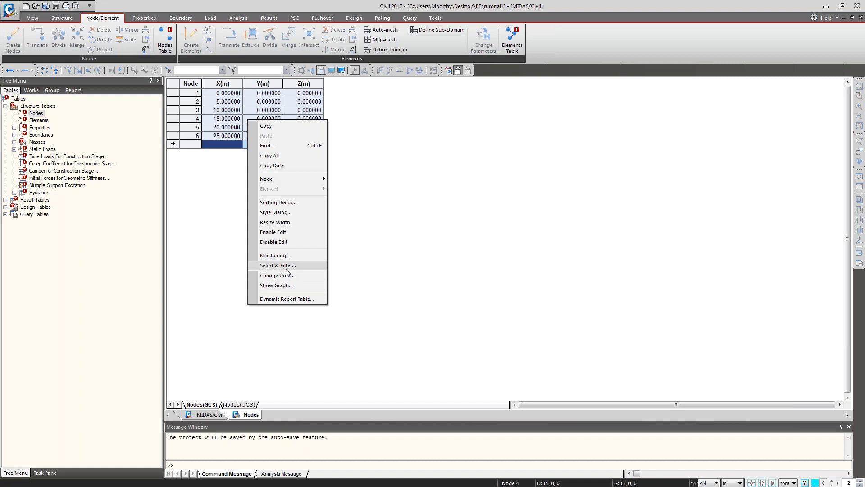
left_click(212, 251)
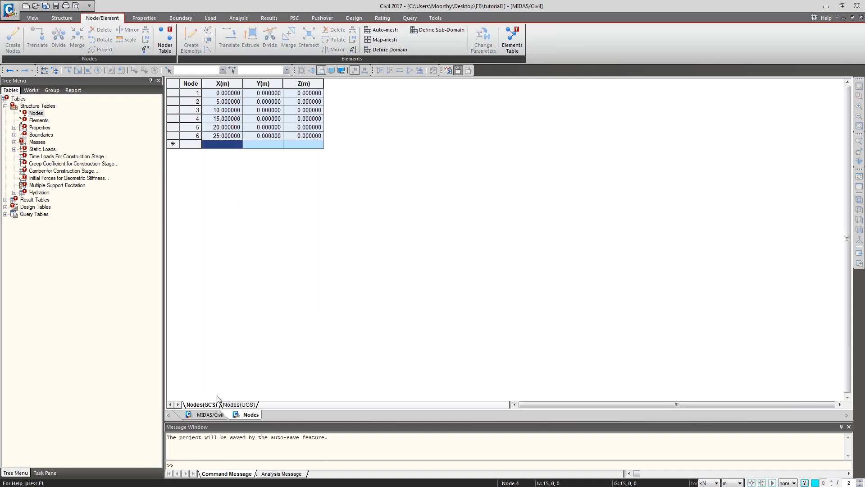
left_click(208, 415)
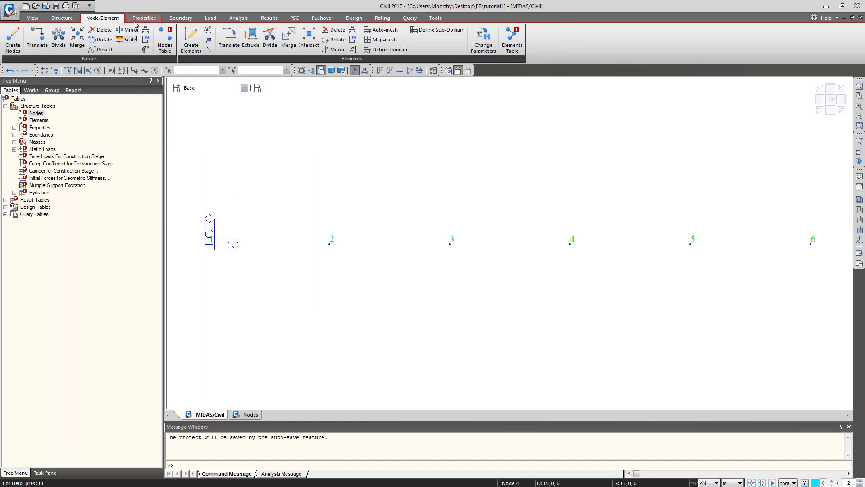
Start creating elements and examine the available element types, keeping General beam/Tapered beam.
left_click(188, 45)
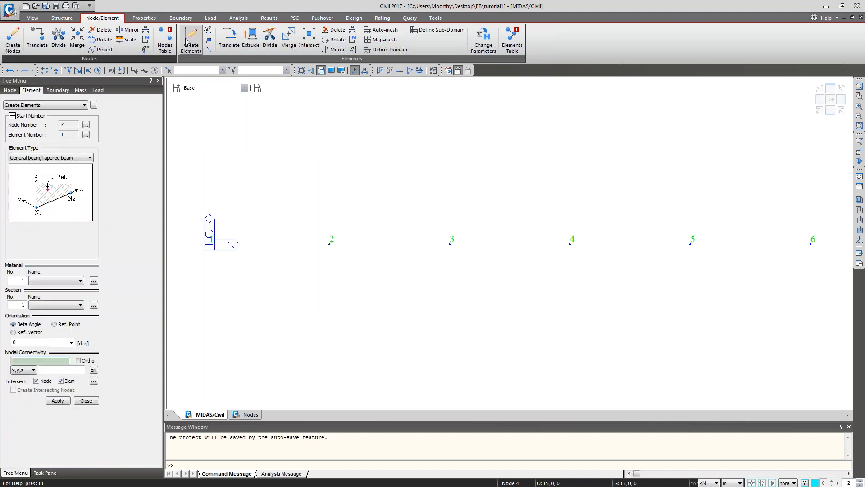
left_click(51, 106)
left_click(52, 111)
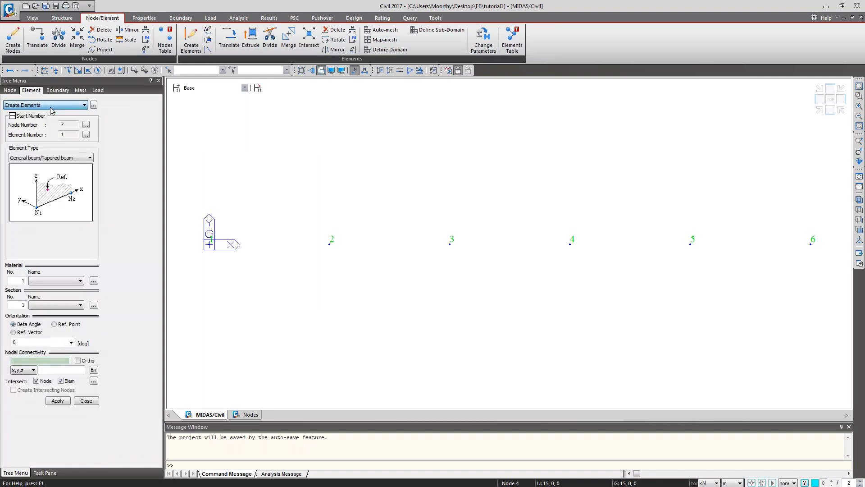
left_click(68, 159)
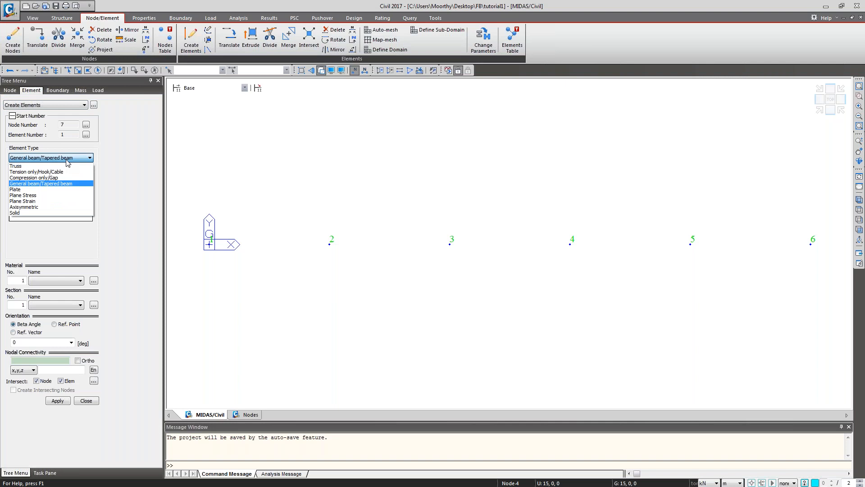
left_click(66, 160)
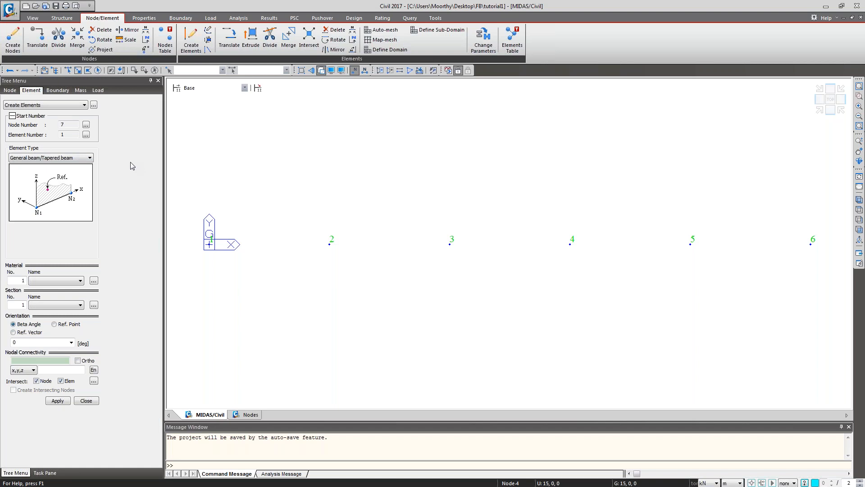
Create a general beam element connecting node 1 to node 2, clearing any wrongly picked node first.
left_click(571, 243)
left_click(80, 281)
left_click(81, 284)
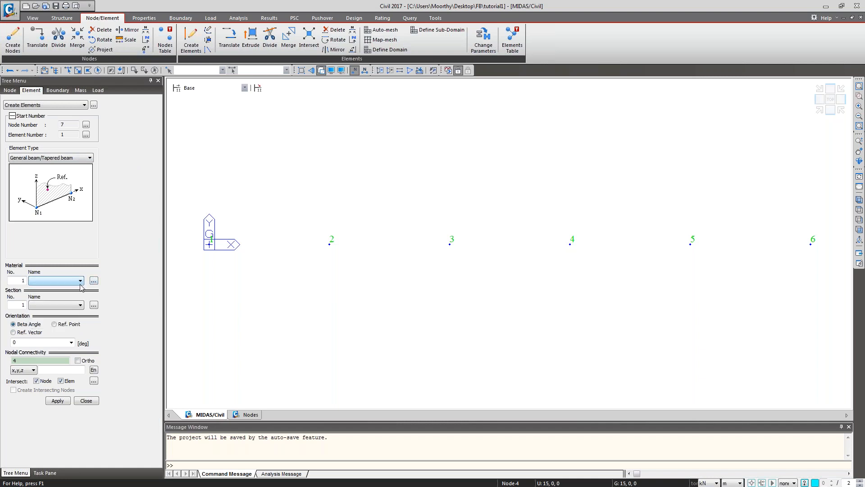
left_click(62, 360)
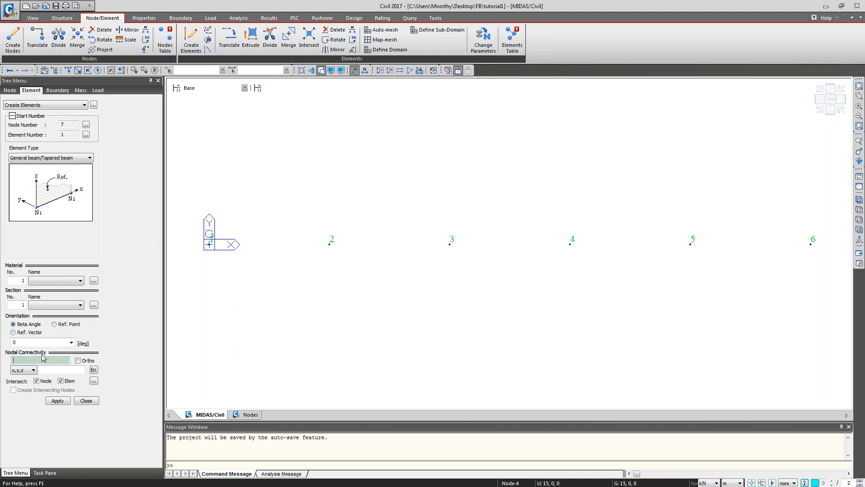
left_click(193, 251)
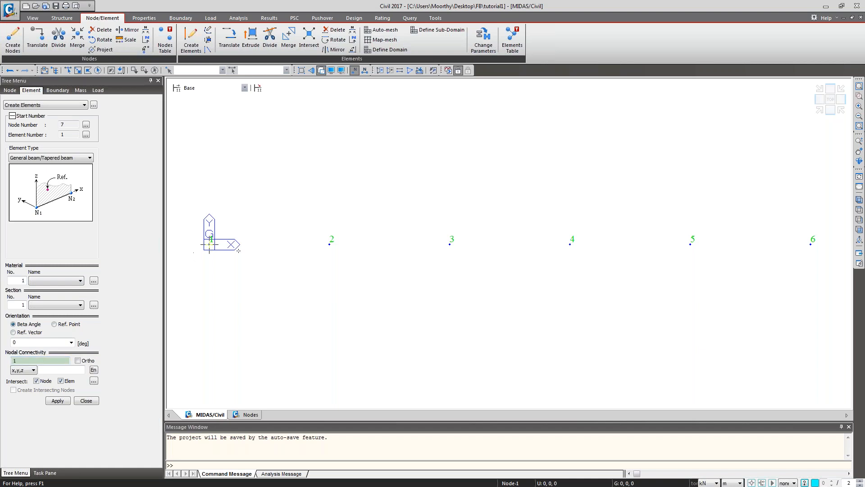
left_click(330, 244)
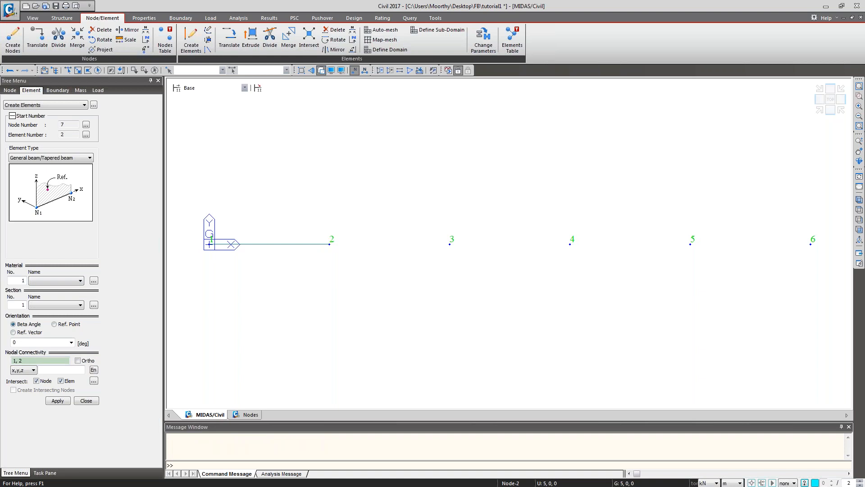
Create the remaining beam elements with nodal connectivity 2,6 and finish element creation.
left_click(21, 361)
type("2")
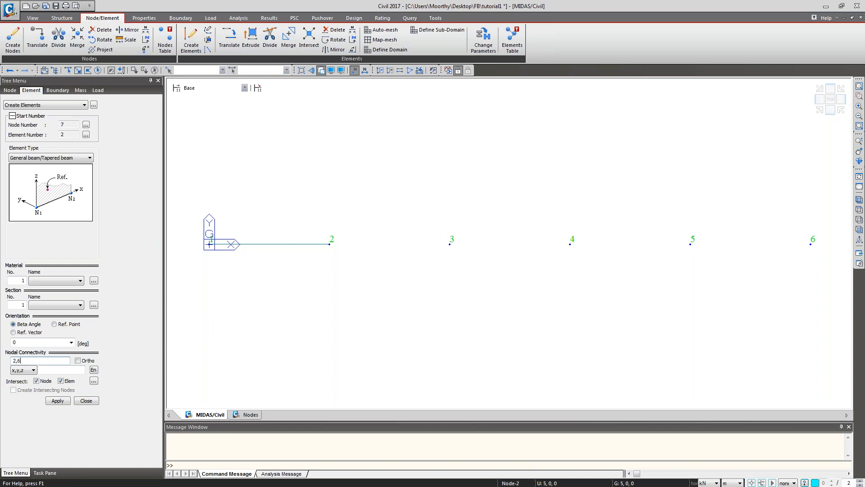
type(",6")
left_click(57, 401)
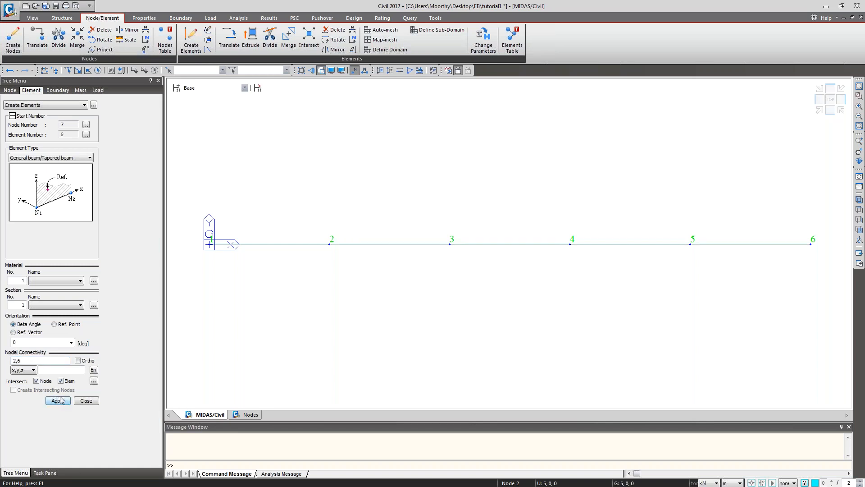
left_click(88, 402)
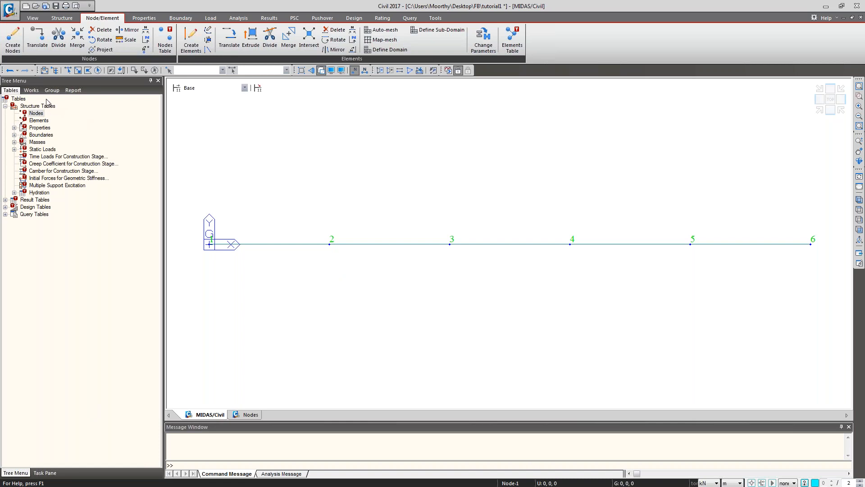
Check the nodes, elements, material and section entries in the Works tree.
left_click(31, 90)
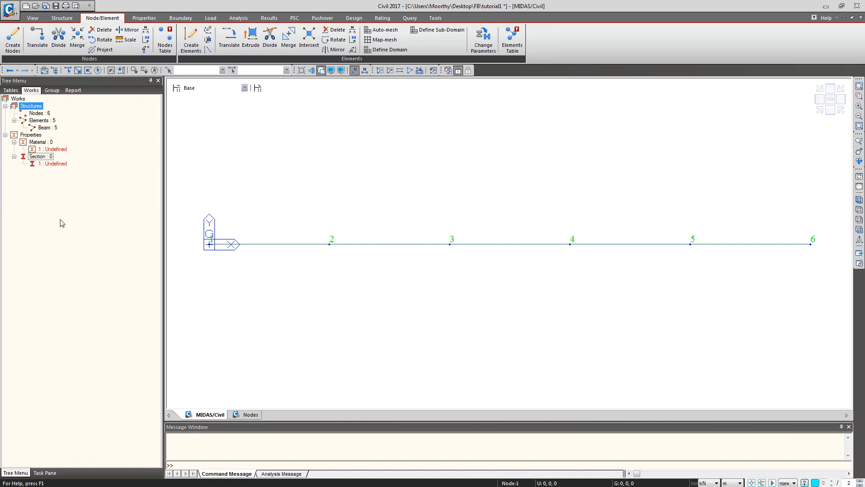
left_click(40, 114)
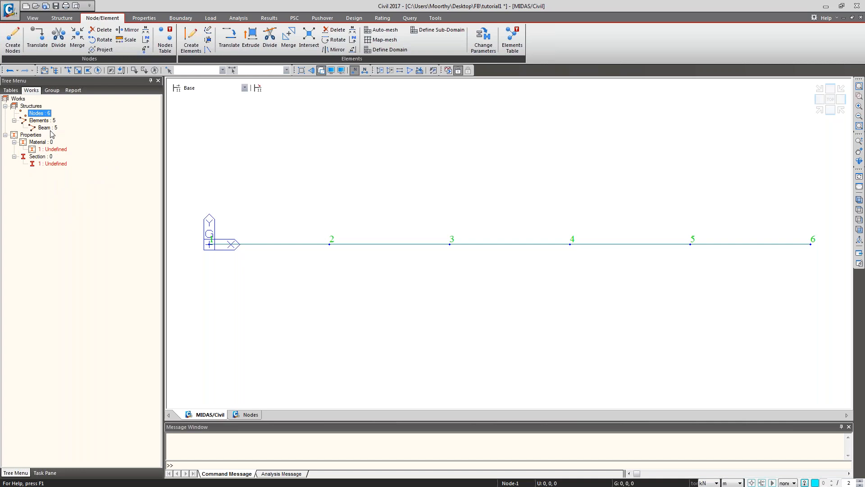
left_click(62, 152)
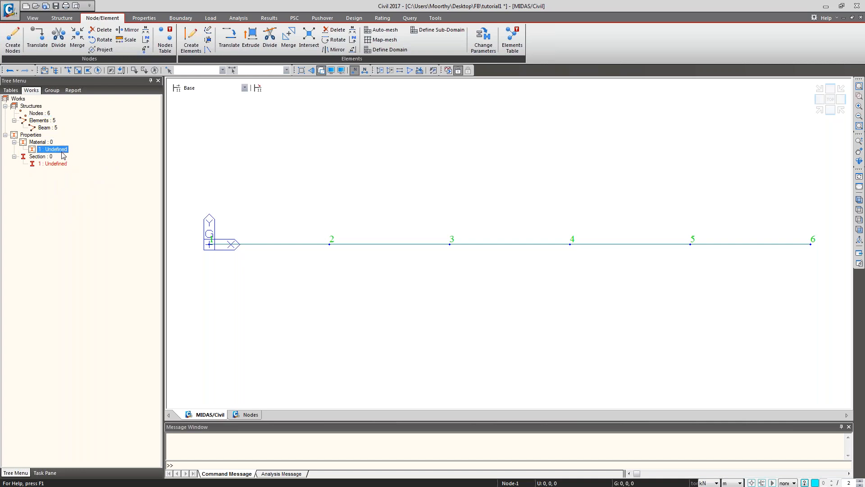
left_click(63, 164)
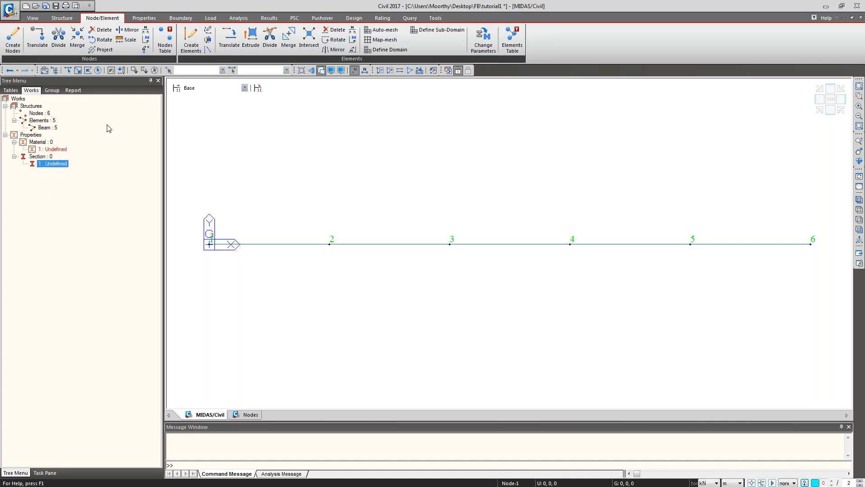
Start a new material of Concrete design type, using the IS(RC) standard and grade M35.
left_click(144, 18)
left_click(17, 39)
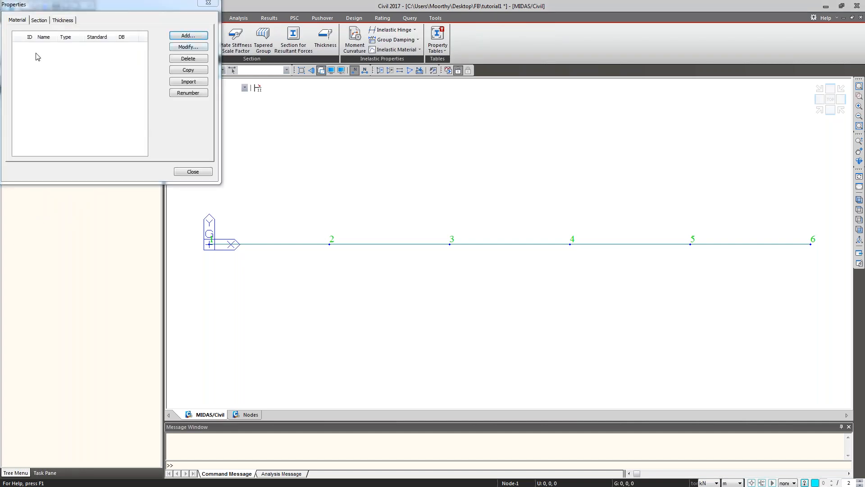
left_click(189, 35)
left_click_drag(232, 165, 330, 111)
left_click(312, 54)
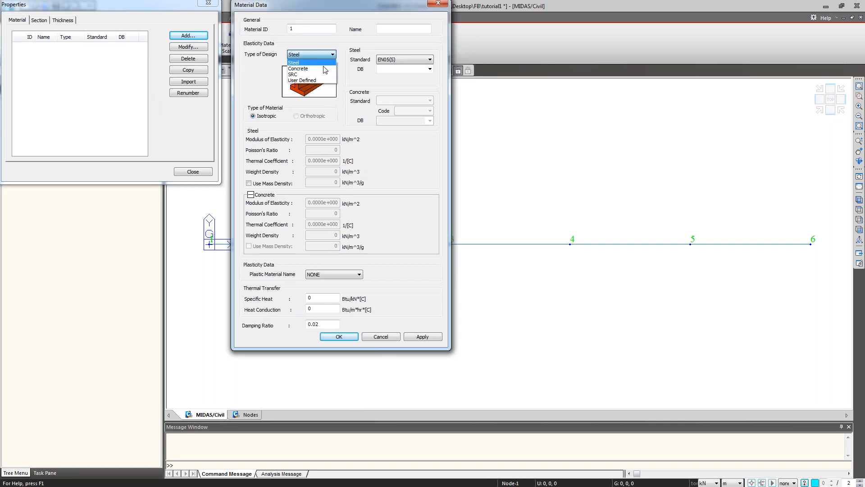
left_click(303, 67)
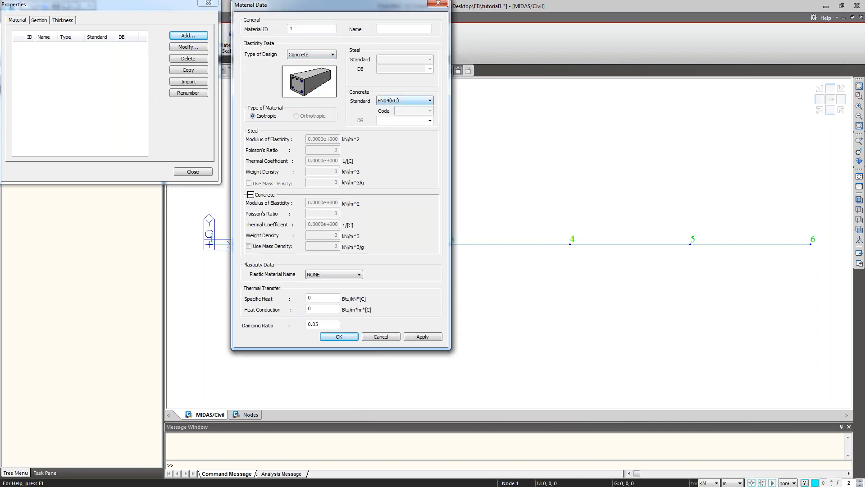
left_click(404, 100)
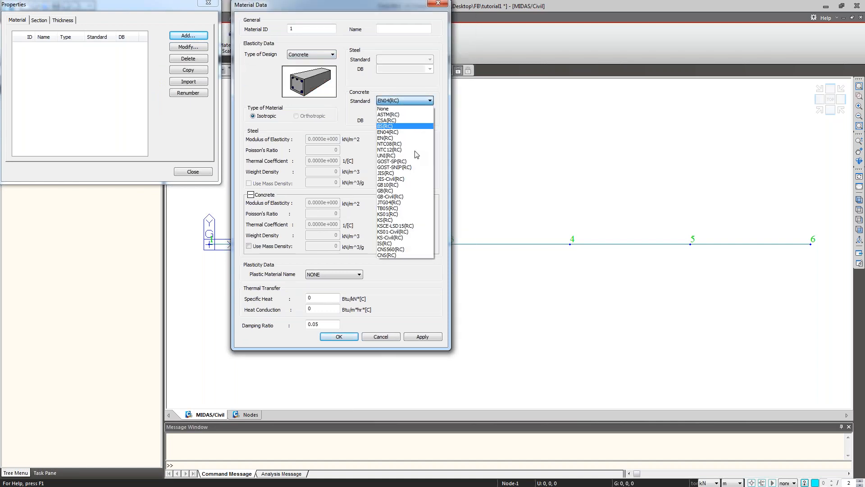
left_click(406, 245)
left_click(429, 120)
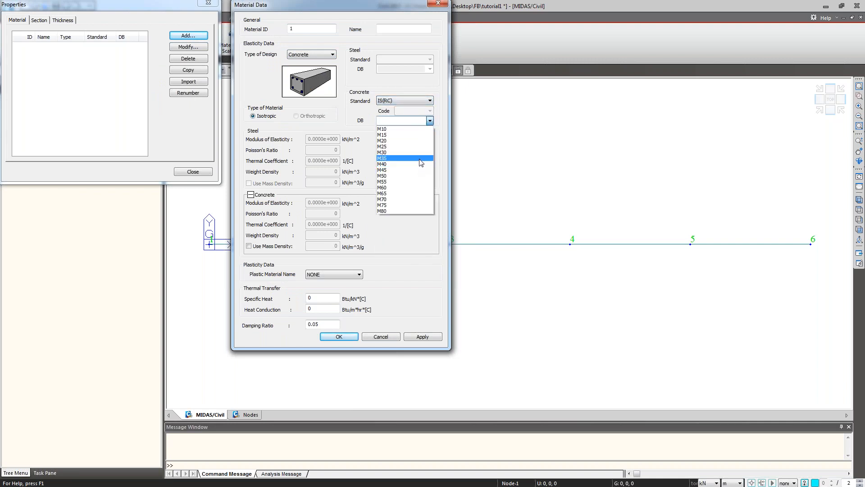
left_click(405, 158)
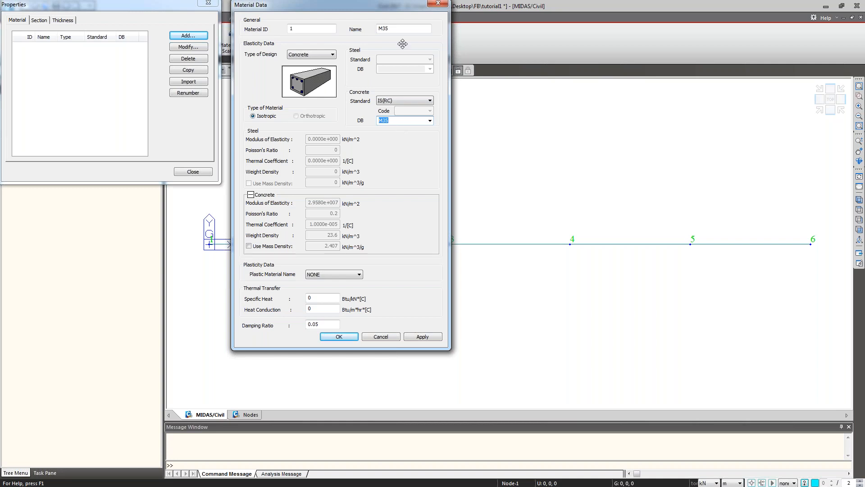
Name the M35 concrete material Deck and add it to the material list.
double_click(383, 28)
type("D")
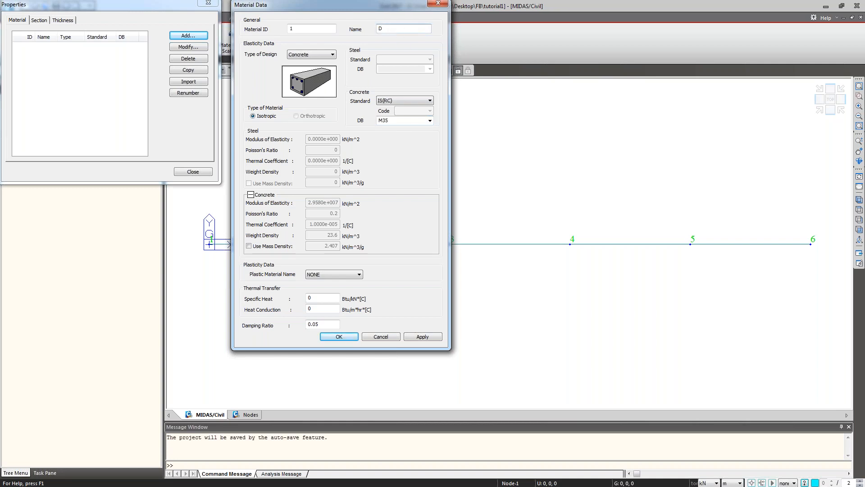
type("eck")
left_click(343, 336)
left_click(48, 47)
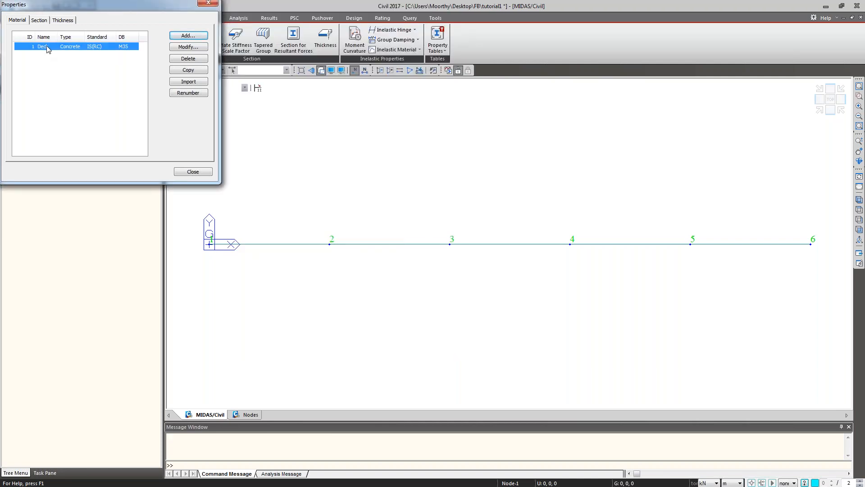
Start a new PSC section and choose the PSC-nCELL shape.
left_click(39, 20)
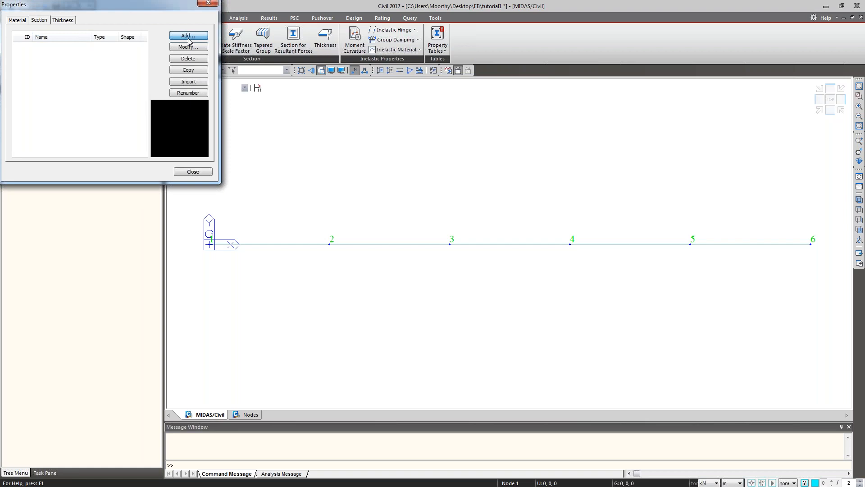
left_click(189, 39)
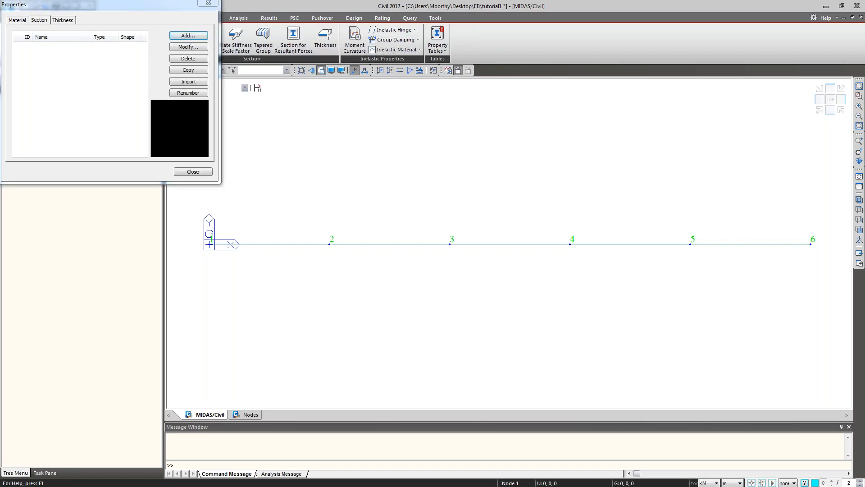
left_click_drag(5, 122, 295, 9)
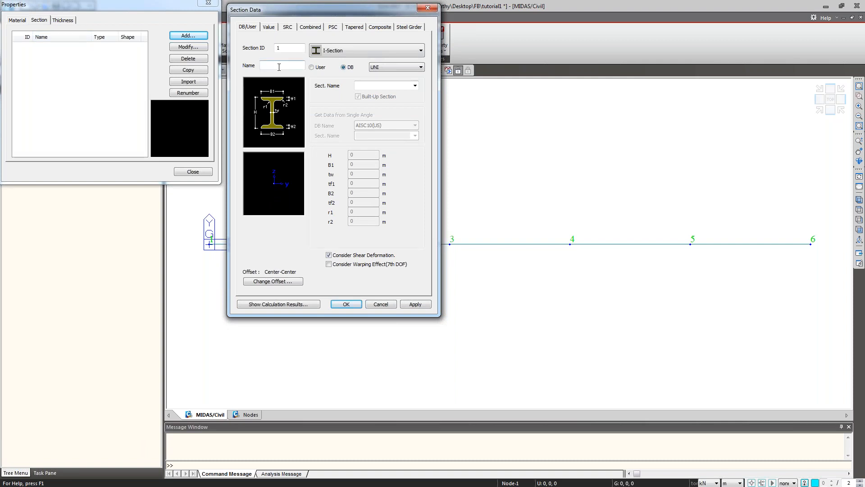
left_click(333, 28)
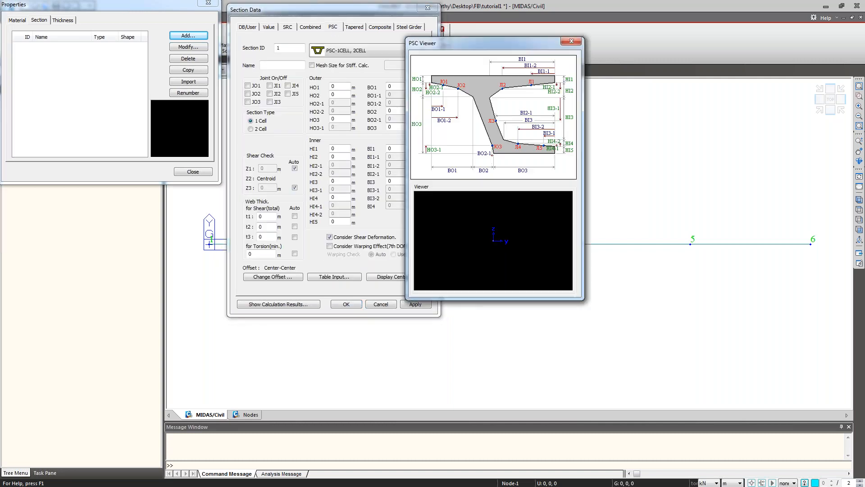
left_click(399, 50)
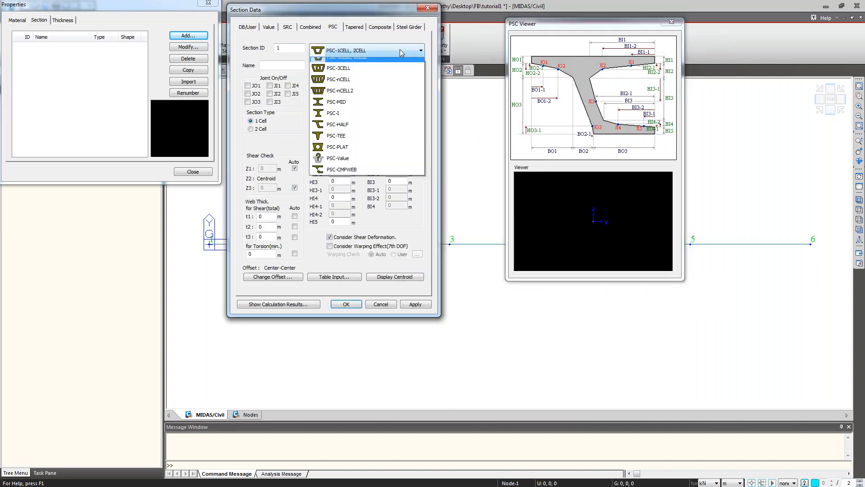
left_click(387, 86)
Name the section BOX GIRDER1 and set its number of cells to 2.
left_click(282, 64)
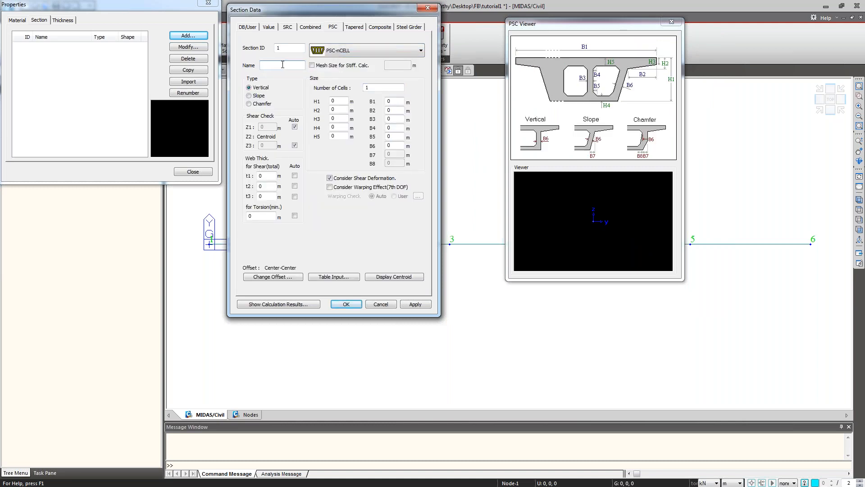
type("b")
type("BOX")
type(" GIRDER 1")
left_click_drag(378, 88, 366, 88)
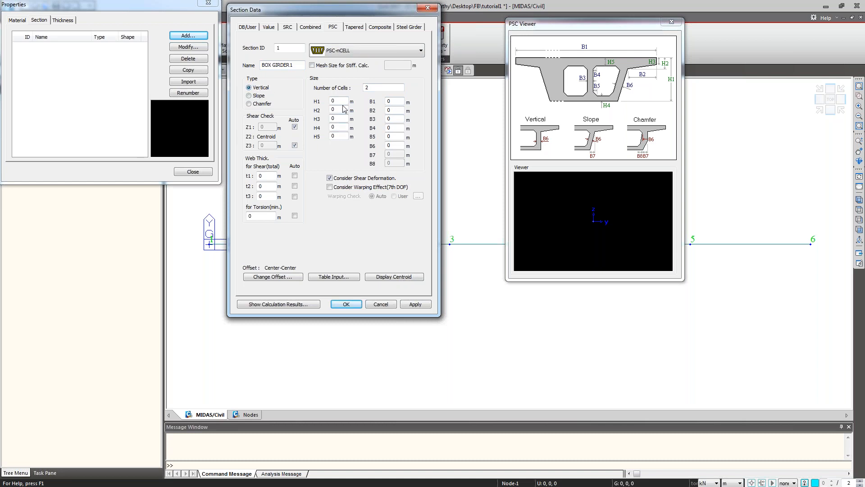
Set the section heights H1 to 2, H2 to 0.3, H3 to 0.2, H4 to 0.3 and H5 to 0.3 m.
left_click_drag(339, 101, 326, 109)
key("Tab")
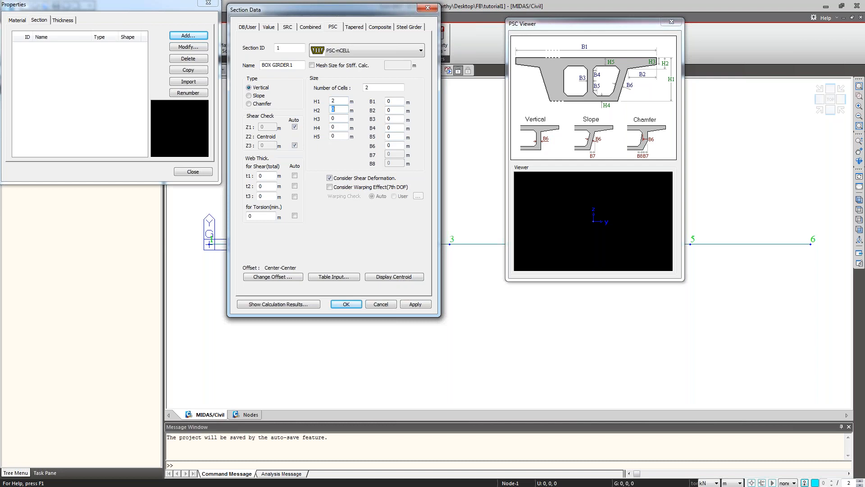
type(".3")
key("Tab")
type(".2")
key("Tab")
type(".3")
key("Tab")
type(".3")
key("Tab")
Set the section widths B1 to 12, B2 to 2, B3 to 0.3, B4 to 0.2, B5 to 0.2 and B6 to 0.3 m.
type("12")
key("Tab")
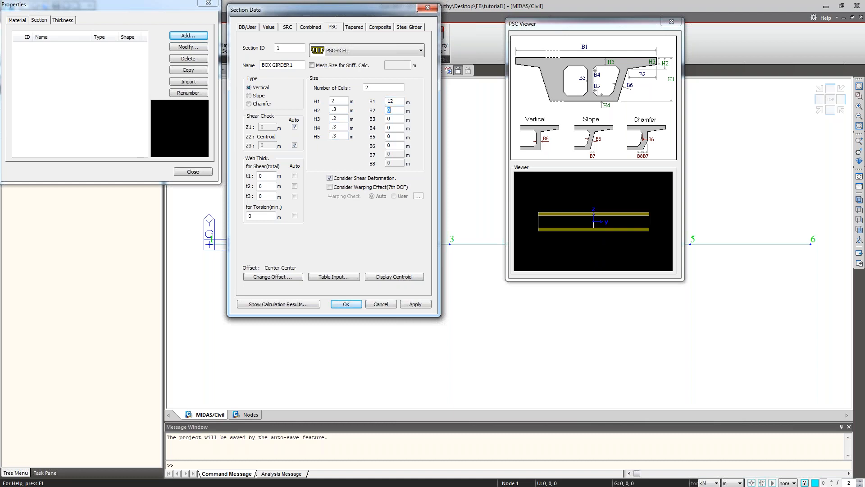
type("2")
key("Tab")
type(".3")
key("Tab")
type(".2")
key("Tab")
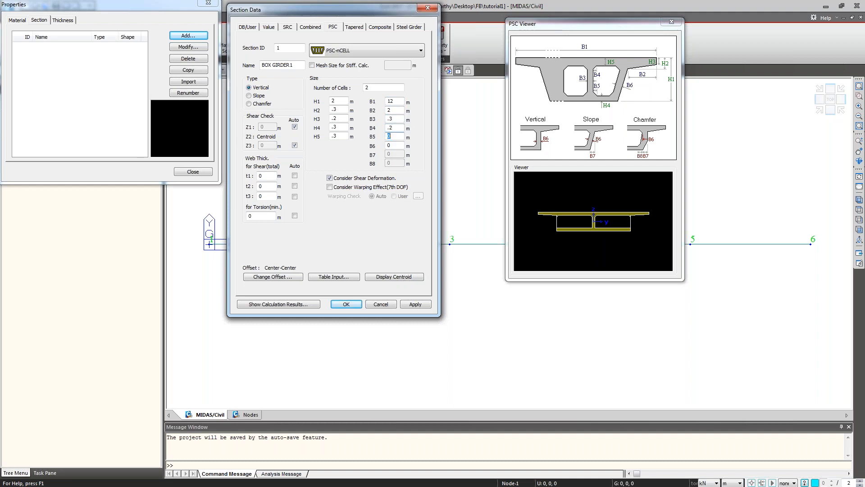
type(".2")
key("Tab")
type(".3")
Enable automatic web thickness for shear at t1, t2 and t3 and for torsion.
left_click(295, 176)
left_click(295, 185)
left_click(295, 197)
left_click(294, 216)
Change the section offset to Center-Top.
left_click(291, 279)
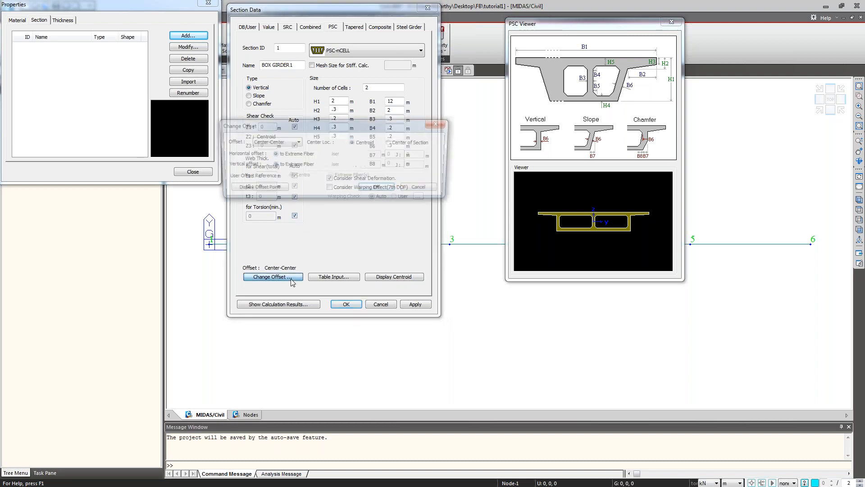
left_click(275, 142)
left_click(270, 155)
left_click(378, 189)
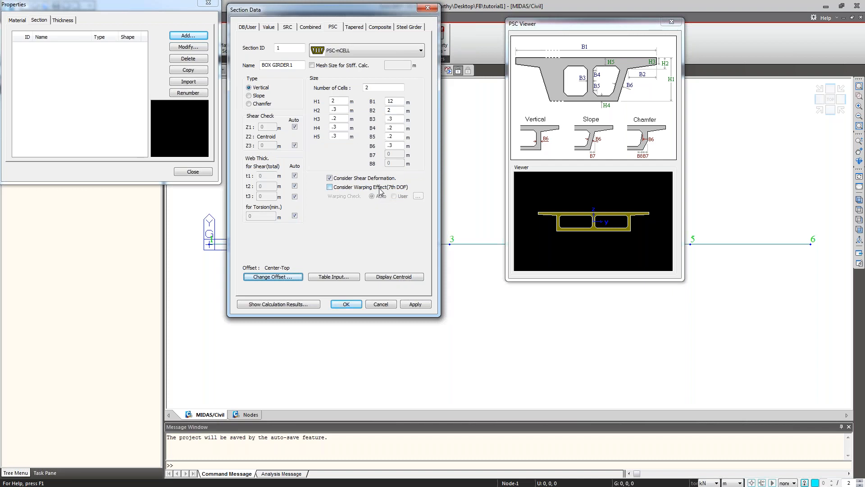
Review the calculated section properties and add BOX GIRDER1, keeping the section data open for another section.
left_click(292, 303)
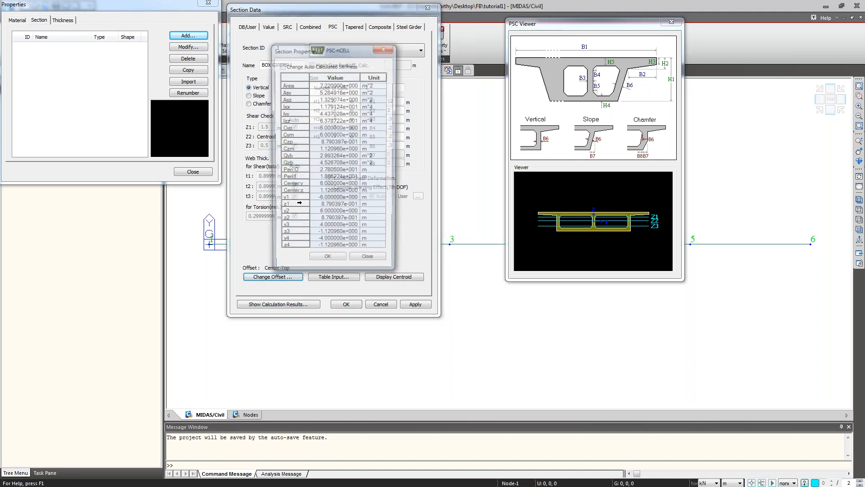
left_click_drag(383, 65, 801, 102)
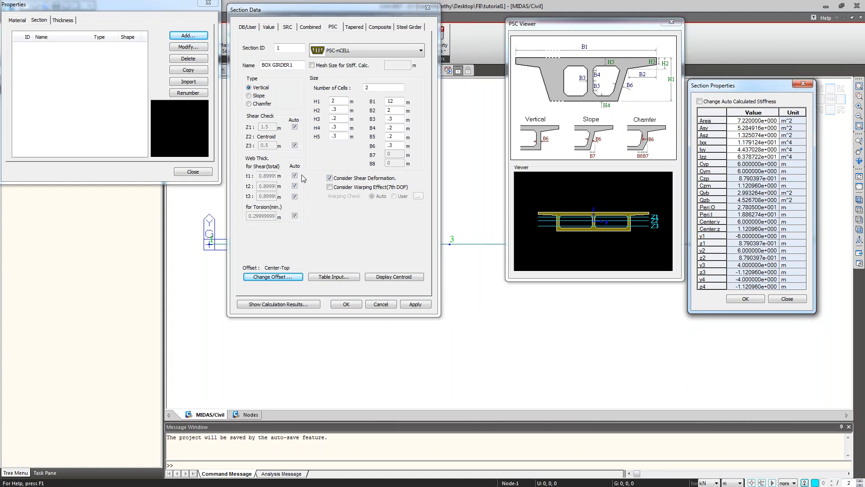
left_click(744, 299)
left_click(415, 304)
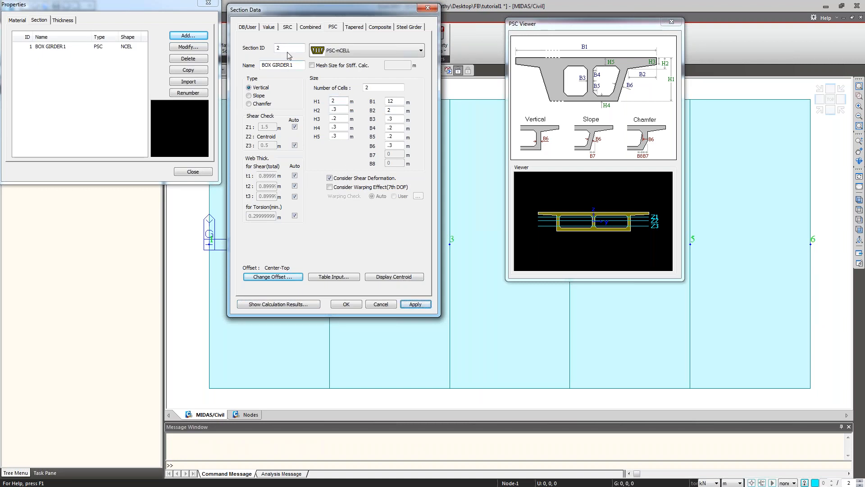
Name the second section BOX GIRDER2 with height H1 set to 1.5 m, add it and close the section list.
left_click(298, 65)
type("2")
left_click(377, 88)
double_click(334, 101)
type("1.5")
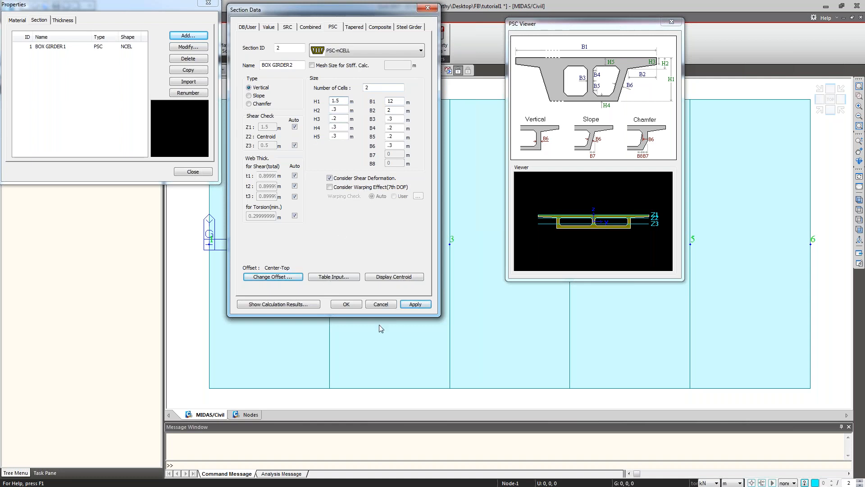
left_click(346, 304)
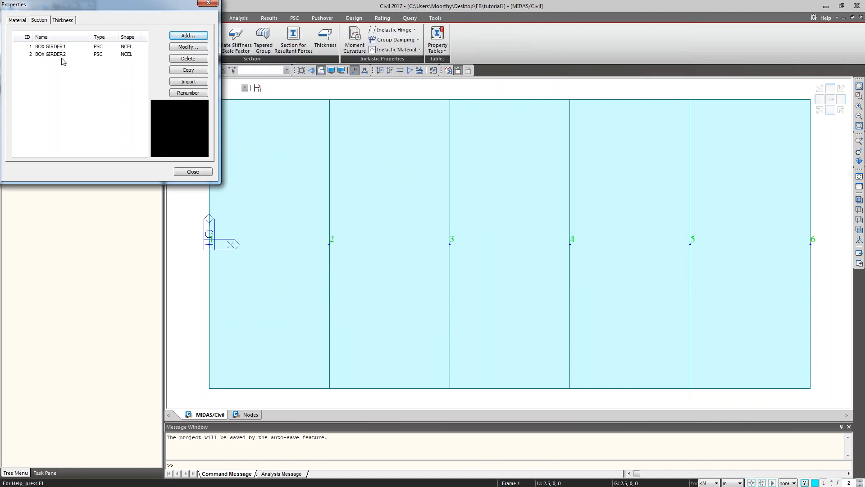
left_click(193, 172)
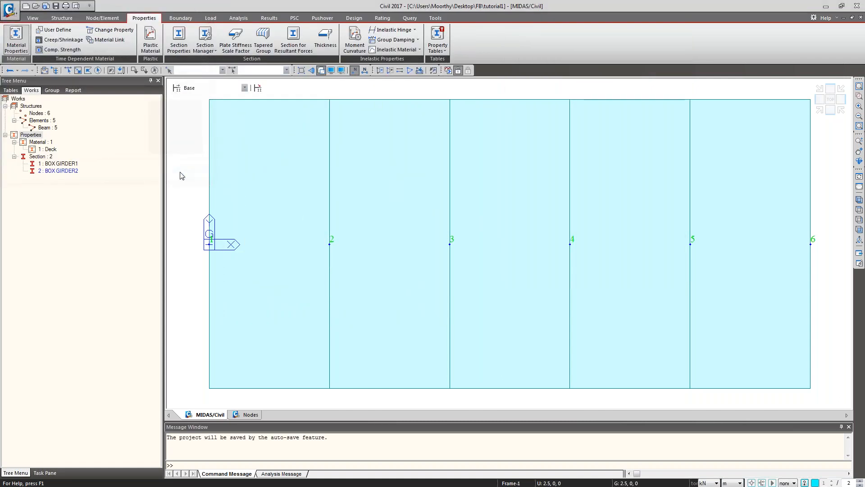
Show the model in isometric view, highlight the elements that use BOX GIRDER1 and clear the selection.
left_click(860, 200)
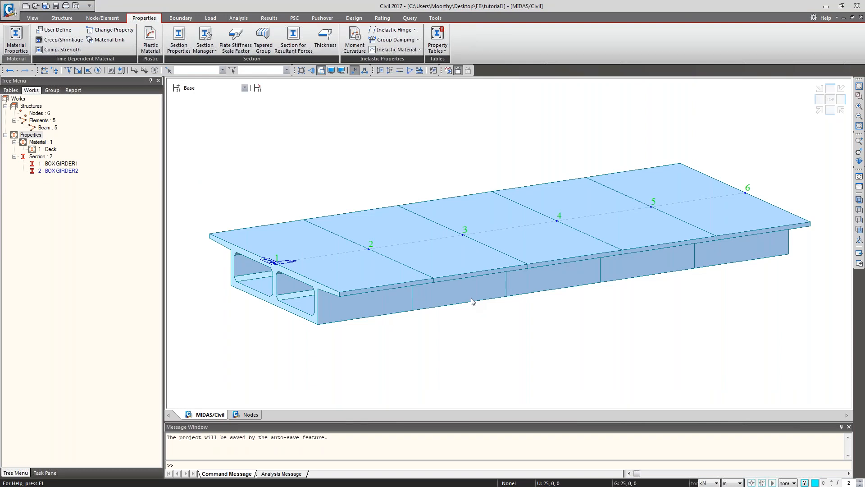
left_click(67, 164)
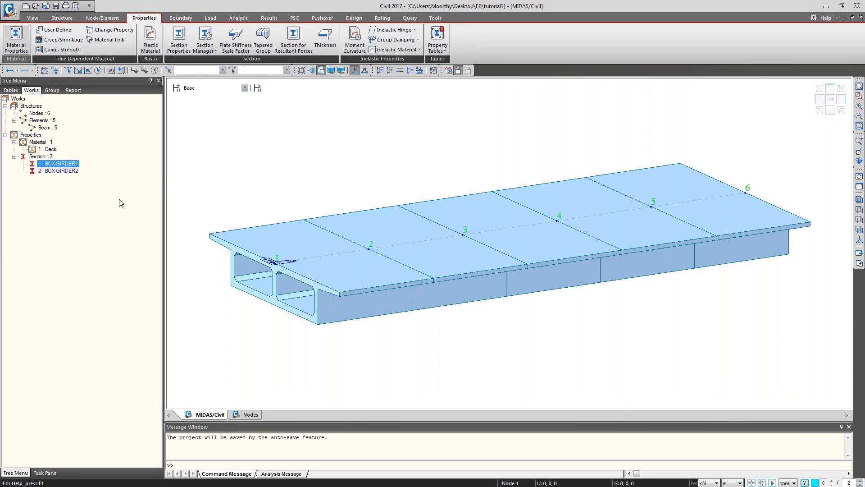
double_click(76, 165)
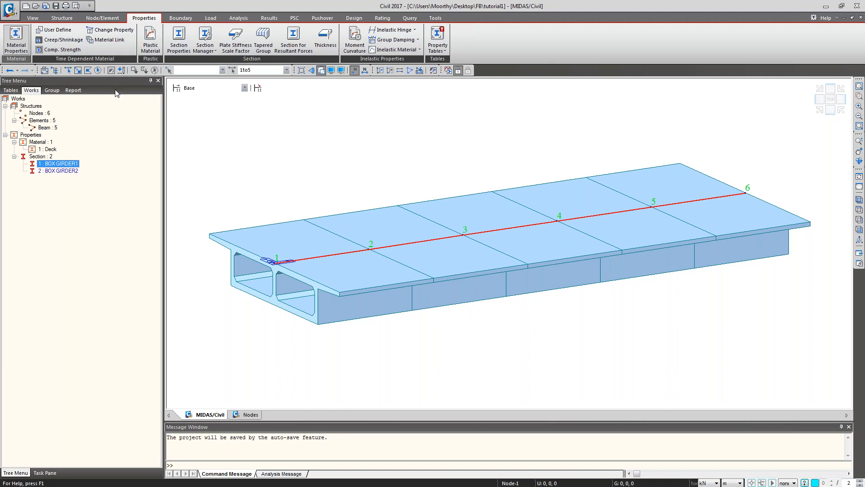
left_click(155, 71)
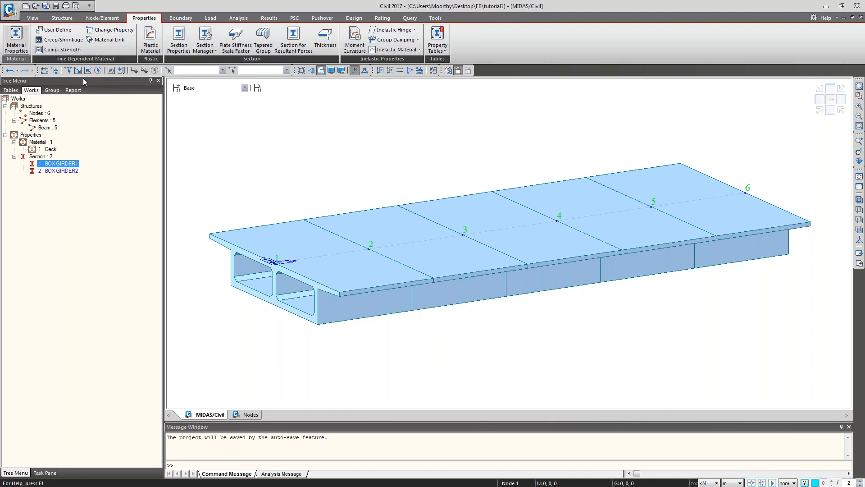
Assign the BOX GIRDER2 section to the element between nodes 1 and 2.
left_click(78, 70)
left_click(226, 259)
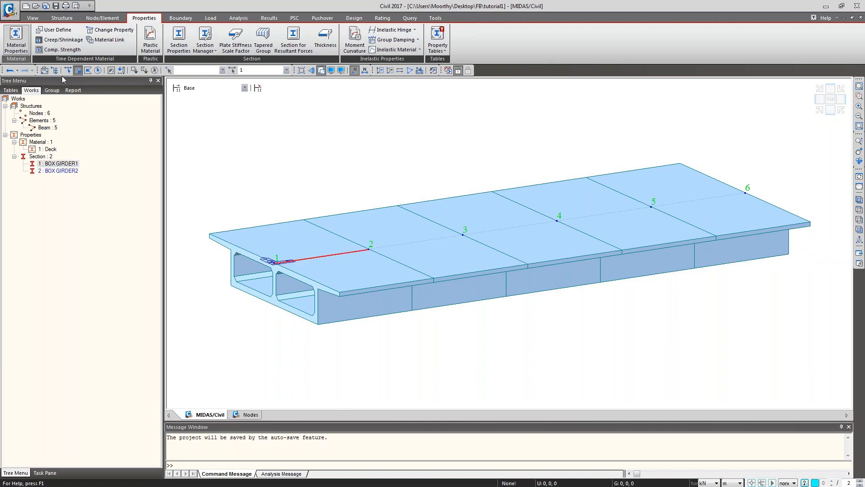
left_click_drag(69, 170, 293, 183)
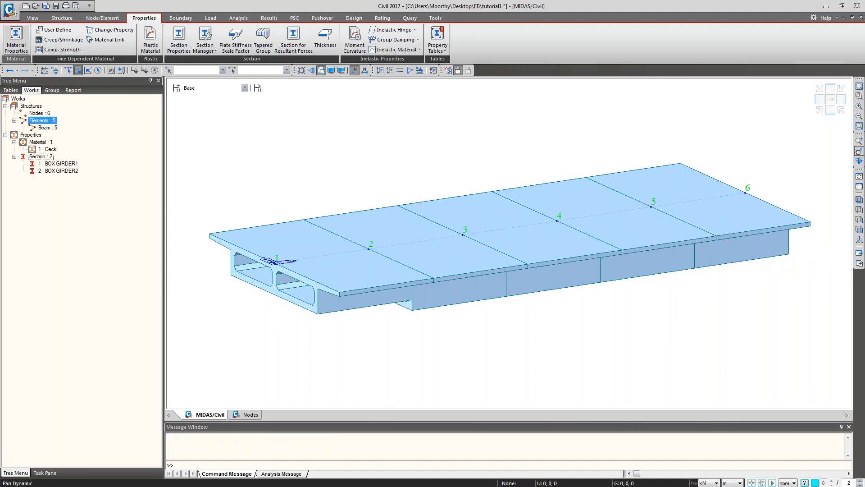
Examine the depth change at node 2 up close and highlight the element that uses BOX GIRDER2.
left_click(859, 95)
left_click_drag(236, 225, 479, 355)
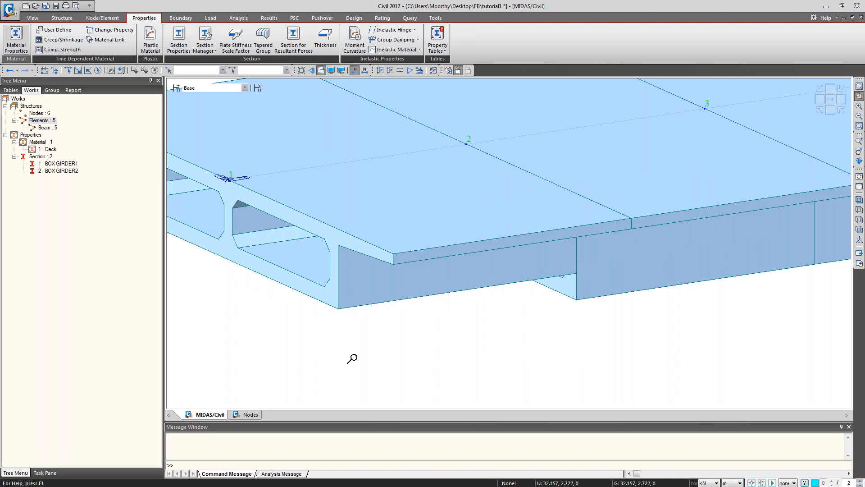
scroll(353, 359, "down", 1)
scroll(352, 359, "down", 2)
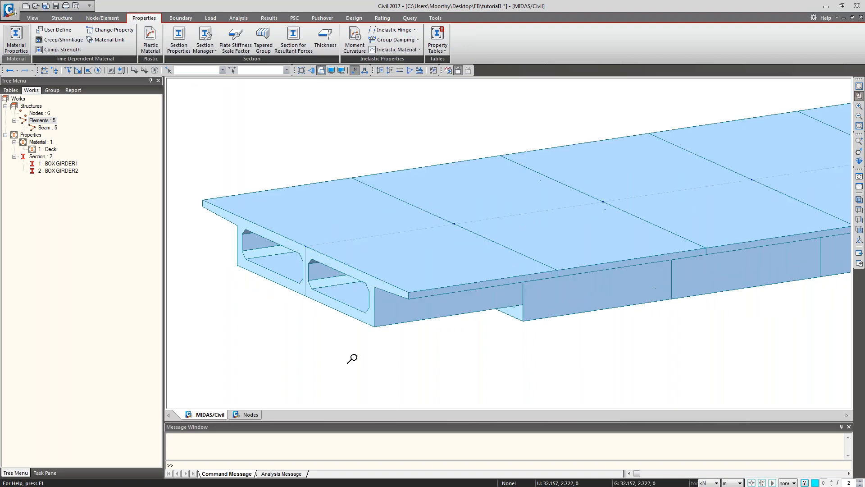
left_click(75, 174)
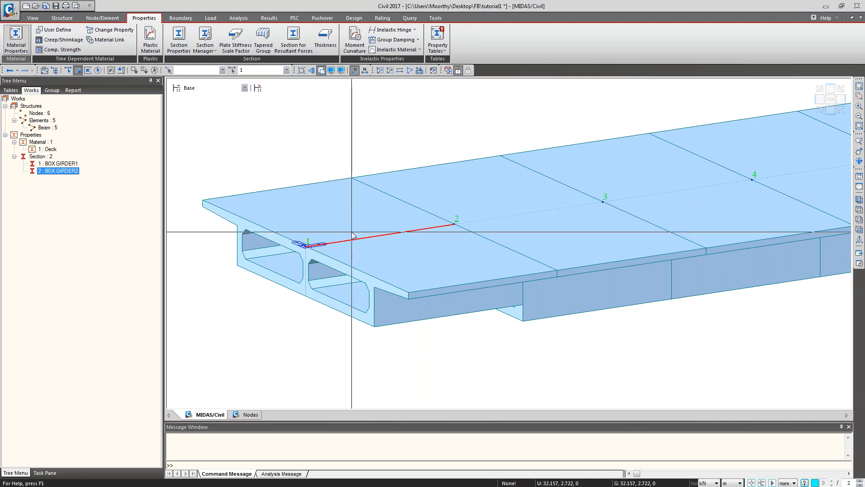
Reassign the BOX GIRDER1 section to all five elements, including the one between nodes 1 and 2.
left_click(58, 164)
left_click(860, 200)
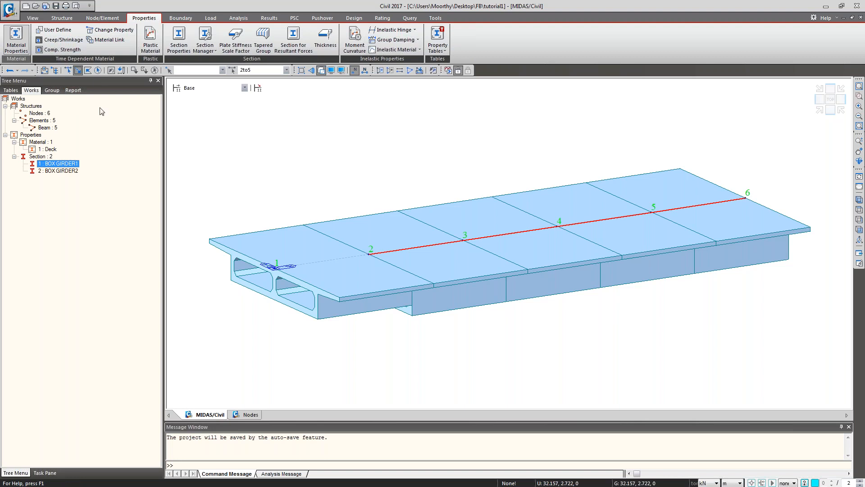
left_click(226, 261)
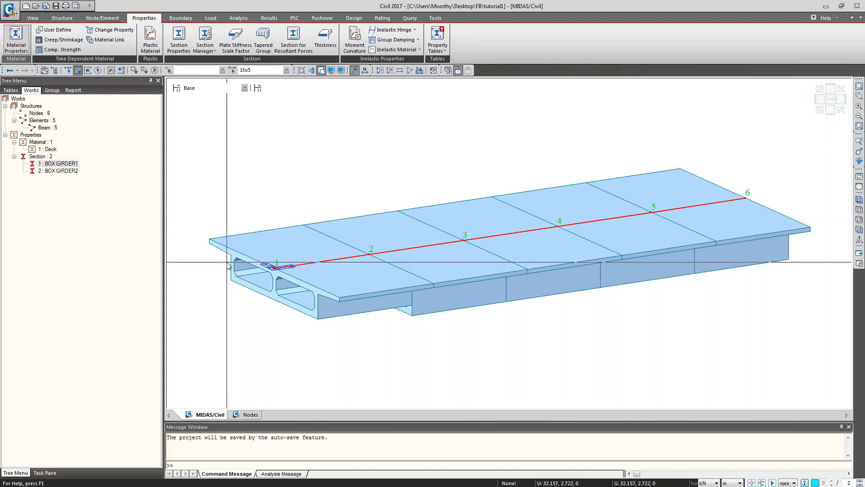
left_click_drag(58, 170, 247, 158)
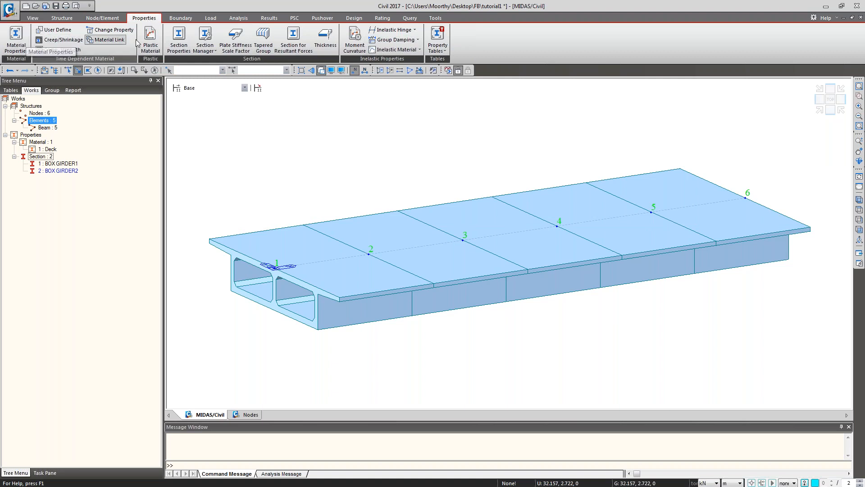
Copy end nodes 1 and 6 once by an equal distance of 0, 3.75, -2 m.
left_click(178, 18)
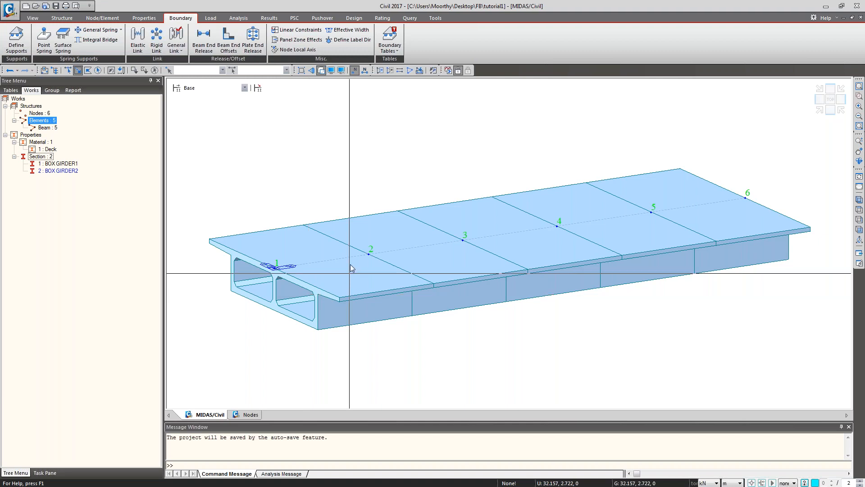
left_click(277, 266)
left_click(739, 197)
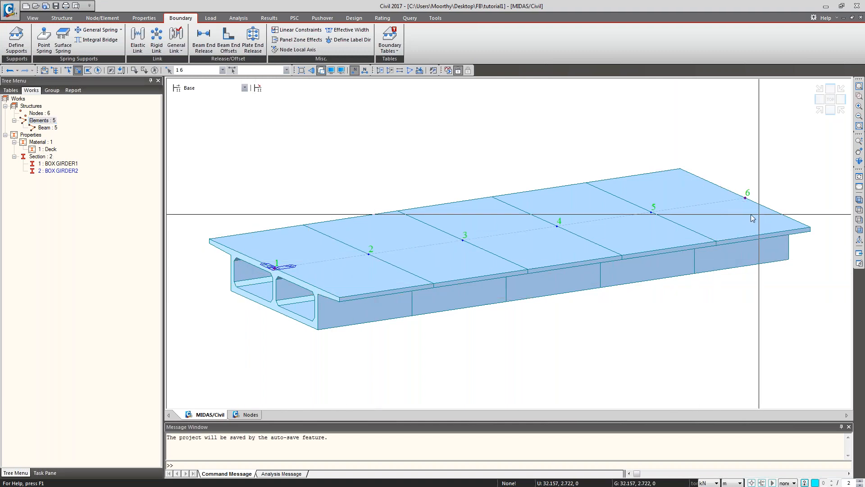
left_click(105, 19)
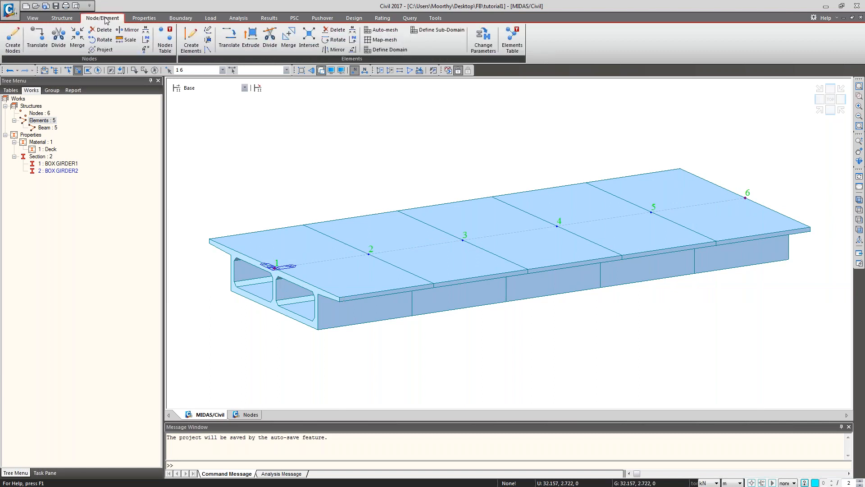
left_click(37, 39)
left_click(44, 166)
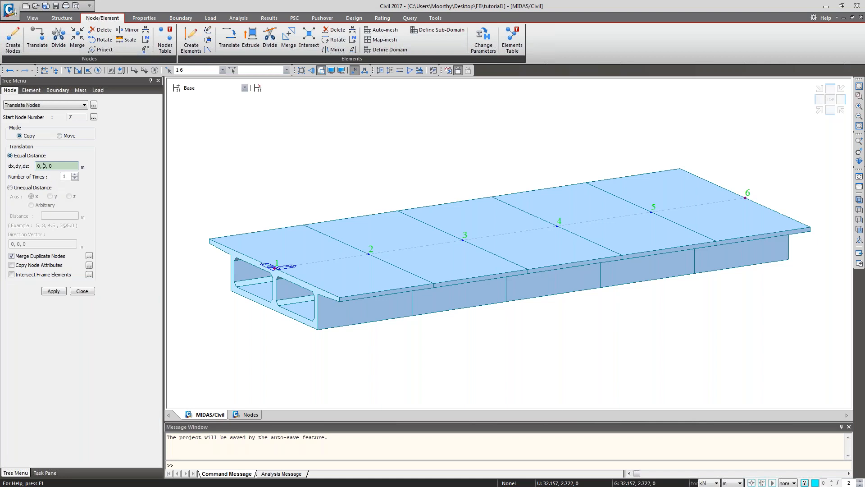
type("3.75")
left_click(70, 166)
key("BackSpace")
left_click(63, 291)
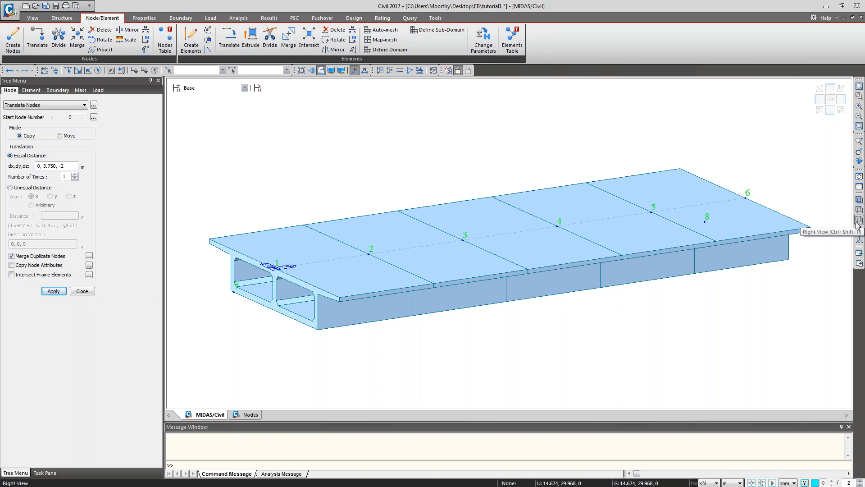
Reselect the same two end nodes and copy them once by 0, -3.75, -2 m.
left_click(111, 70)
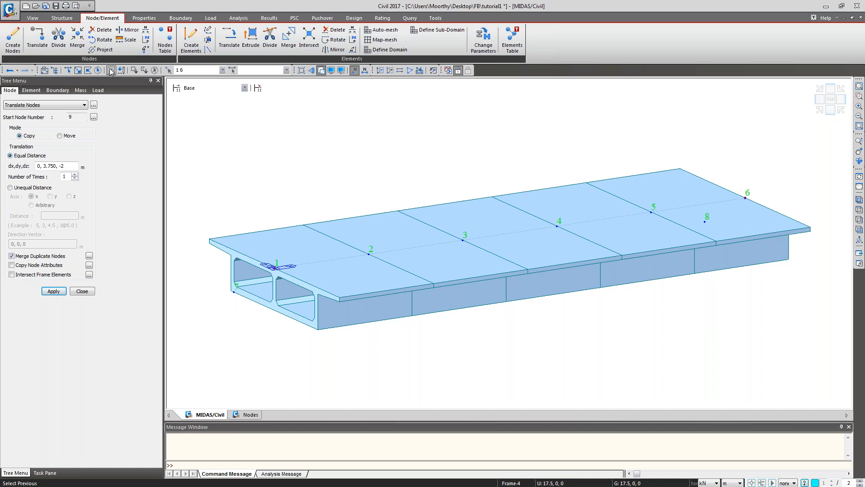
left_click(44, 165)
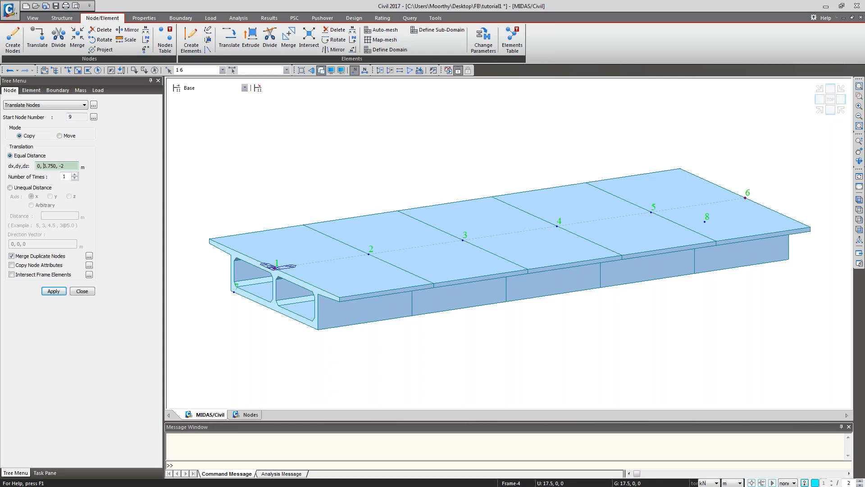
left_click(44, 166)
type("-")
left_click(54, 291)
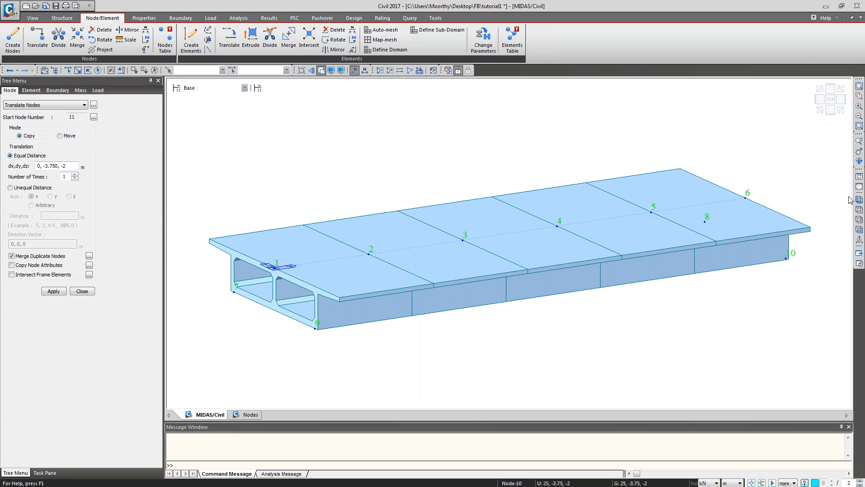
Copy the four nodes at the girder's underside, 7 to 10, by 0, 0, -0.25 m and finish translating nodes.
left_click(860, 220)
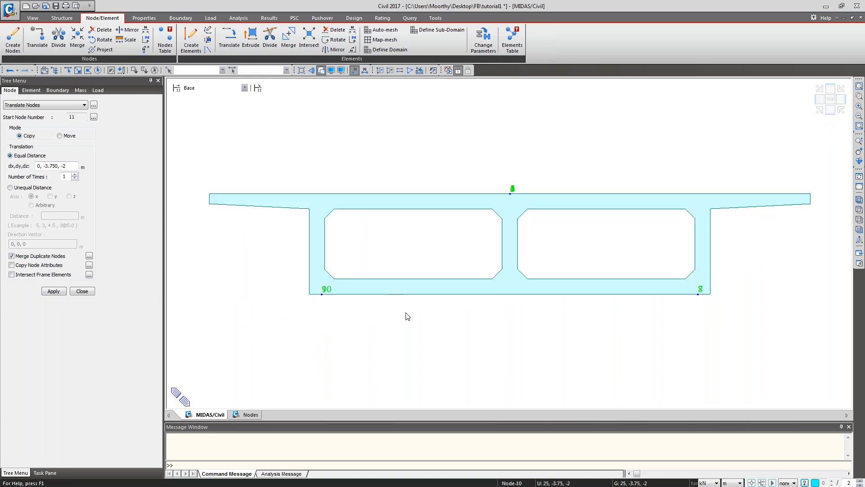
left_click(78, 70)
left_click_drag(311, 287, 734, 357)
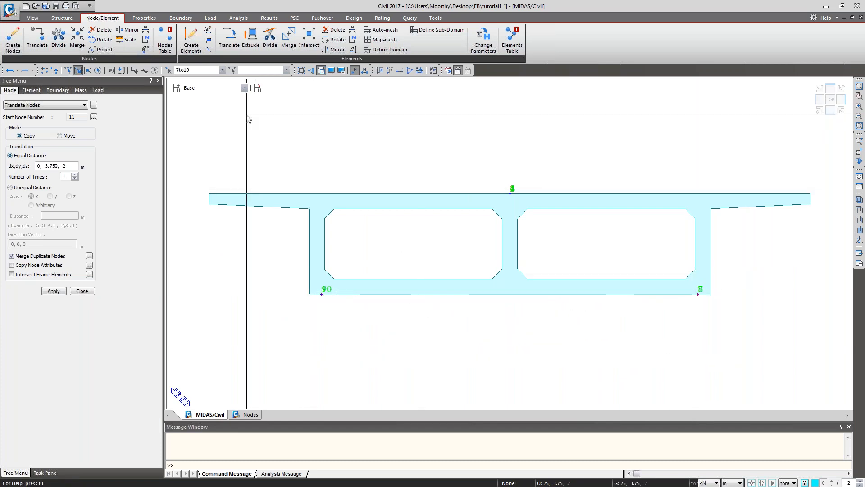
left_click_drag(71, 165, 31, 174)
type("0,0")
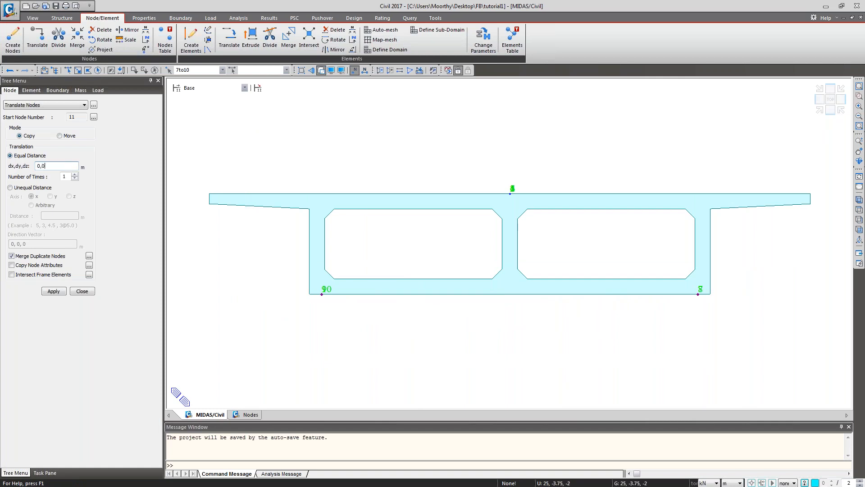
type(",-.25")
left_click(60, 291)
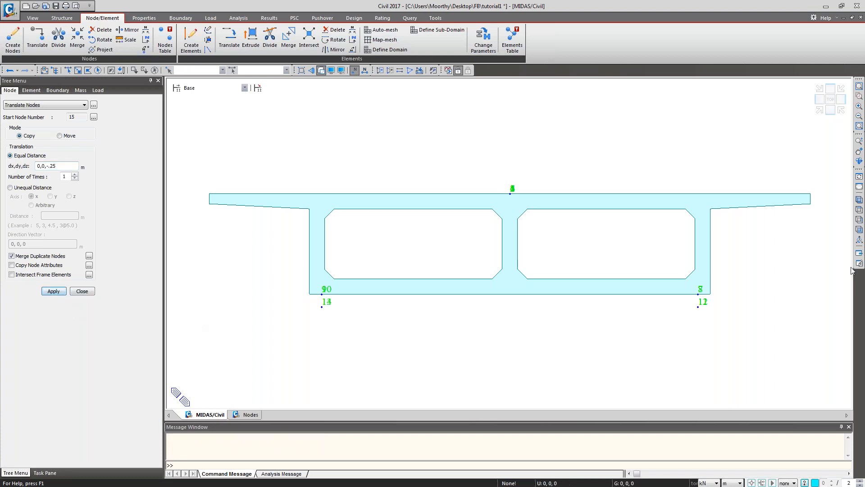
left_click(859, 200)
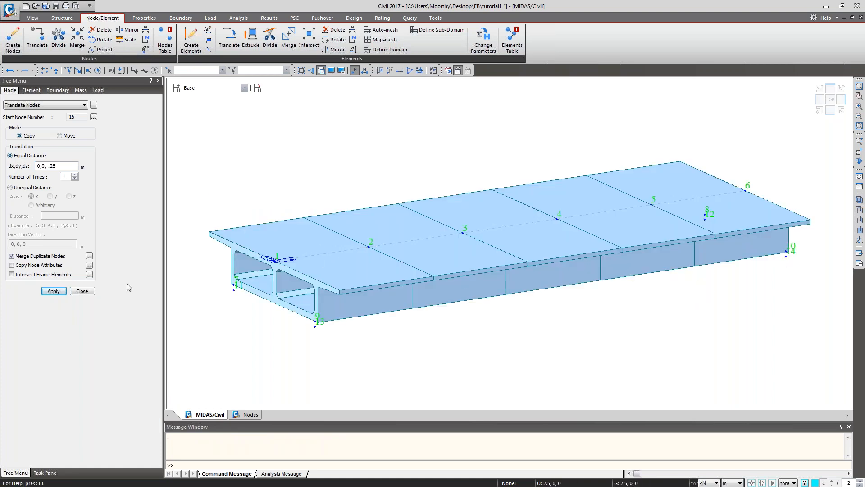
left_click(88, 292)
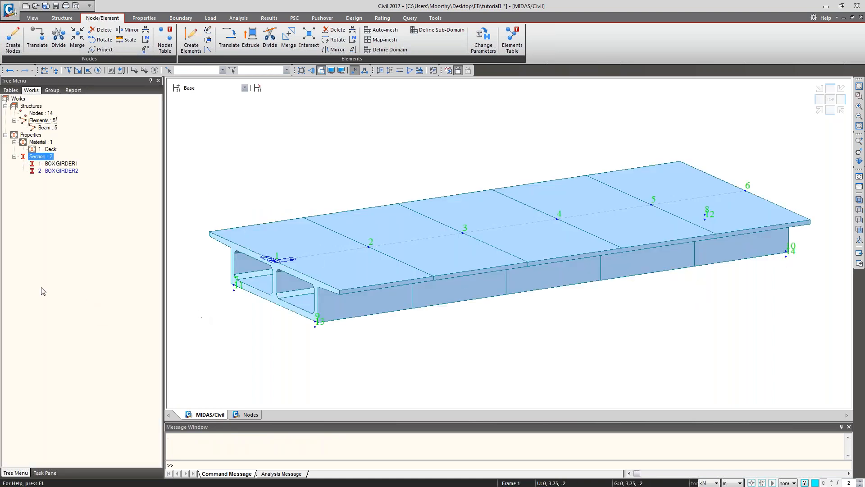
Start a rigid link with node 1 as the master node and the Rigid Body type.
left_click(179, 19)
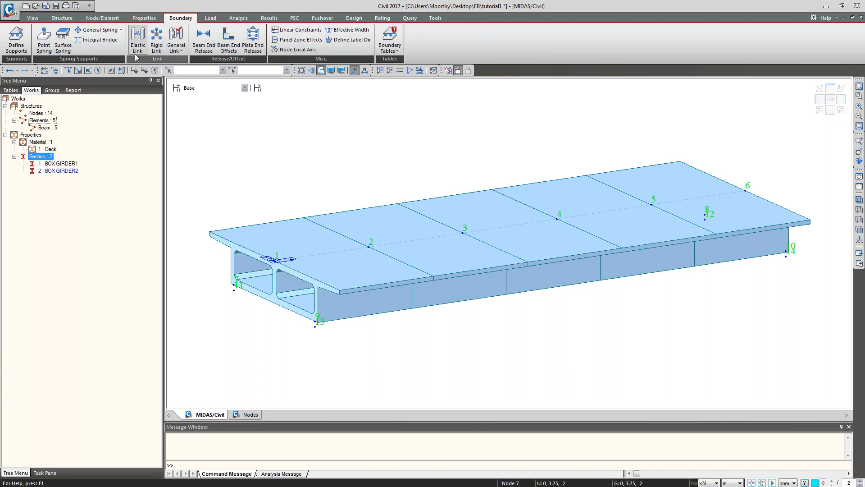
left_click(157, 47)
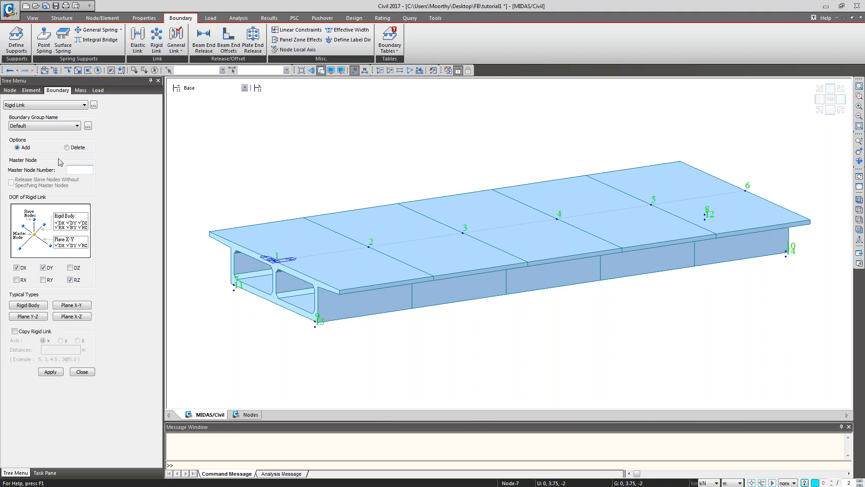
left_click(80, 170)
left_click(276, 259)
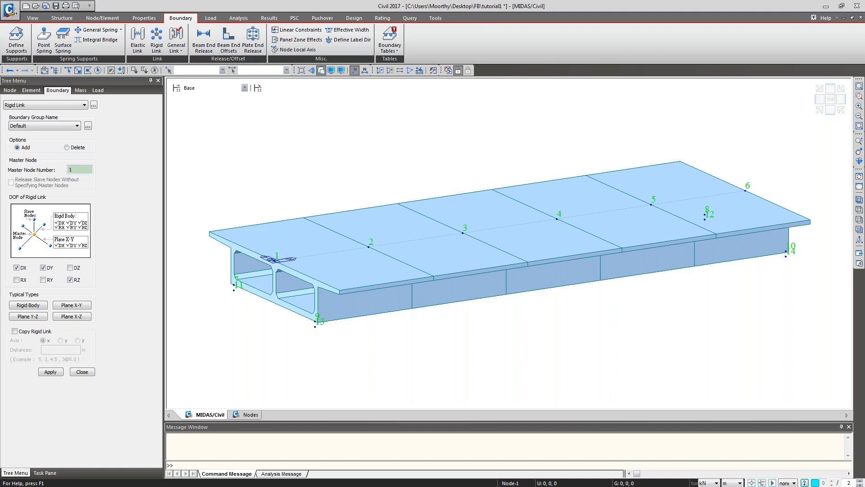
left_click(35, 306)
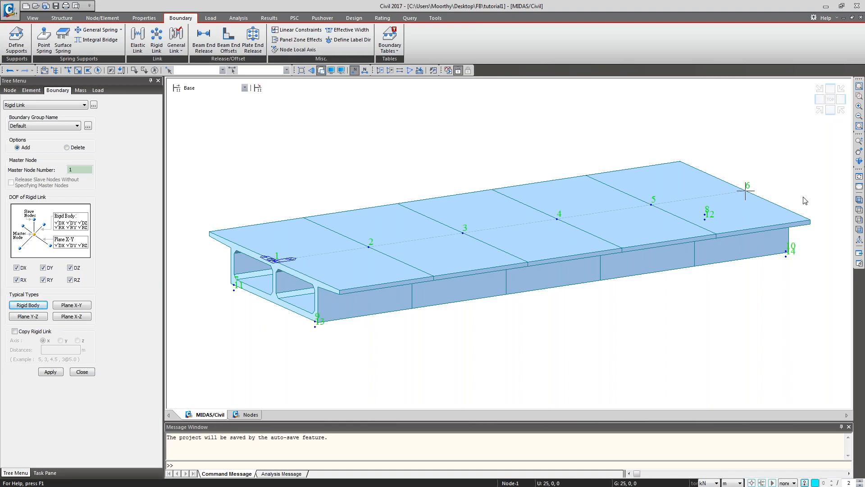
Rigidly link nodes 7 and 9 to master node 1, copying the link 25 m along the x axis.
left_click(31, 332)
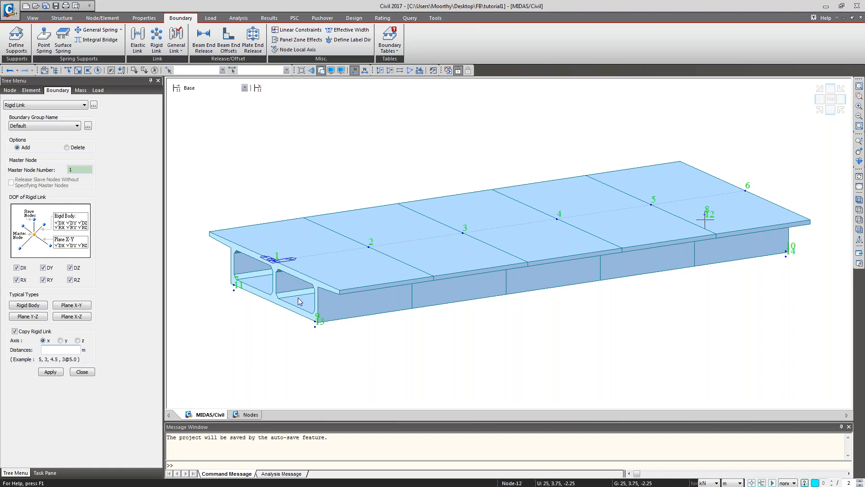
left_click(63, 350)
type("25")
left_click(71, 170)
left_click(77, 70)
left_click_drag(224, 281, 241, 290)
left_click_drag(307, 305, 320, 322)
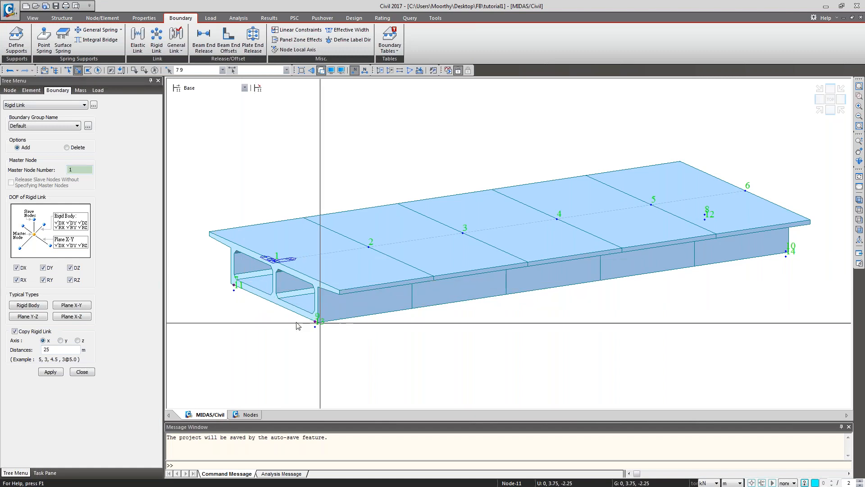
left_click(50, 371)
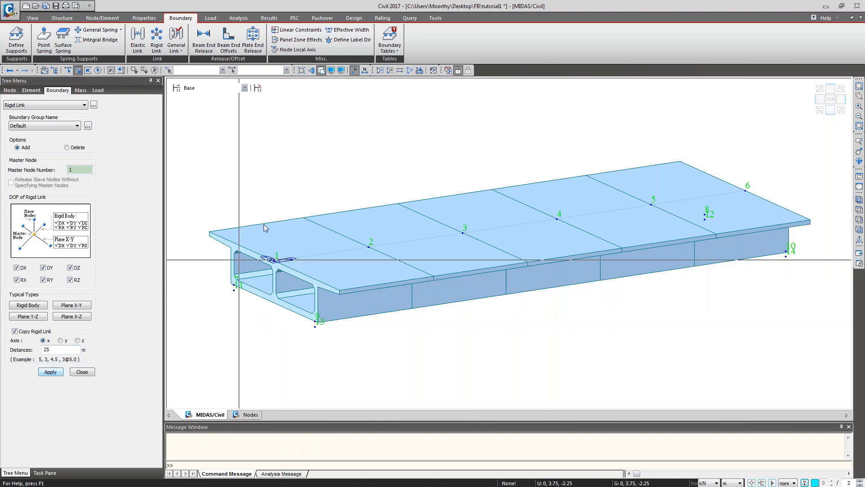
Turn on the display of rigid links and general links in the model view and finish the rigid link definition.
left_click(331, 69)
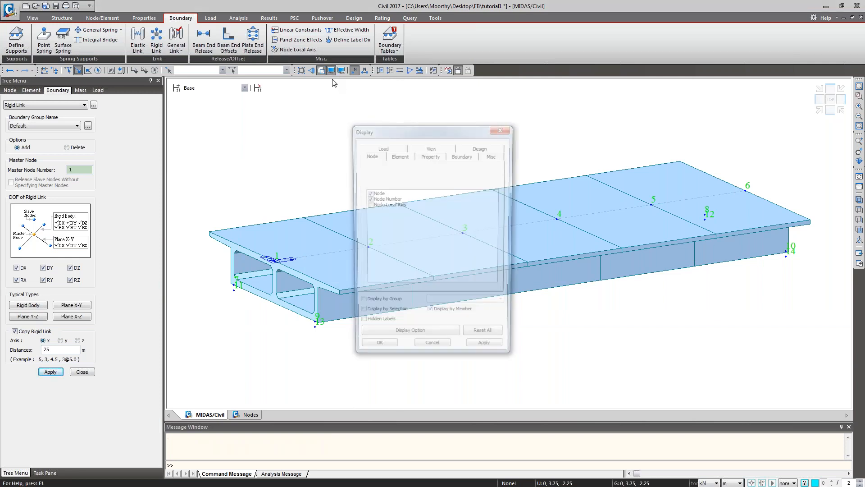
left_click(462, 156)
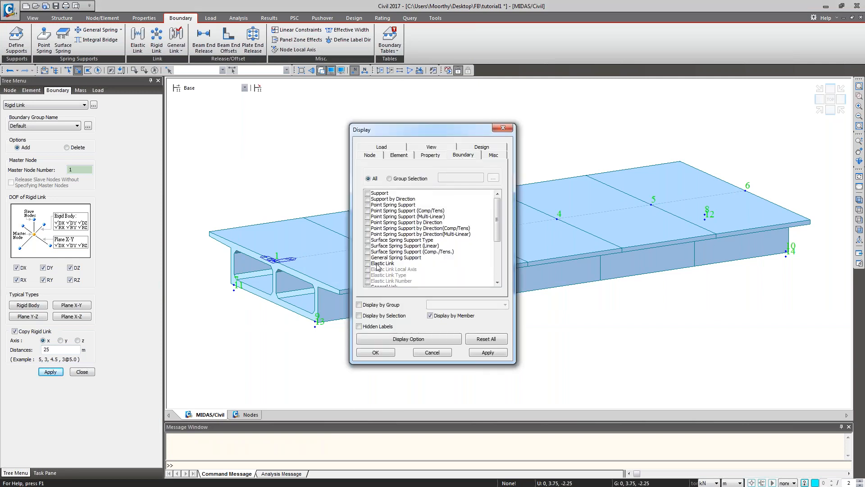
left_click_drag(495, 219, 483, 283)
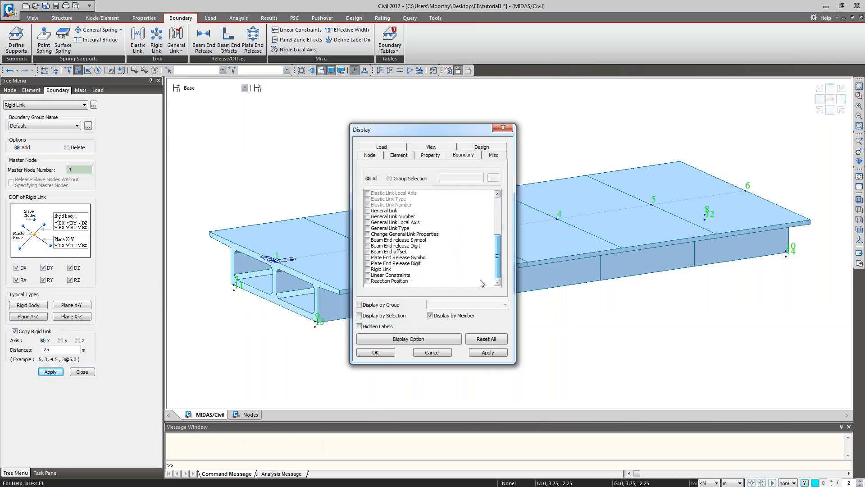
left_click(367, 268)
left_click(368, 211)
left_click(376, 352)
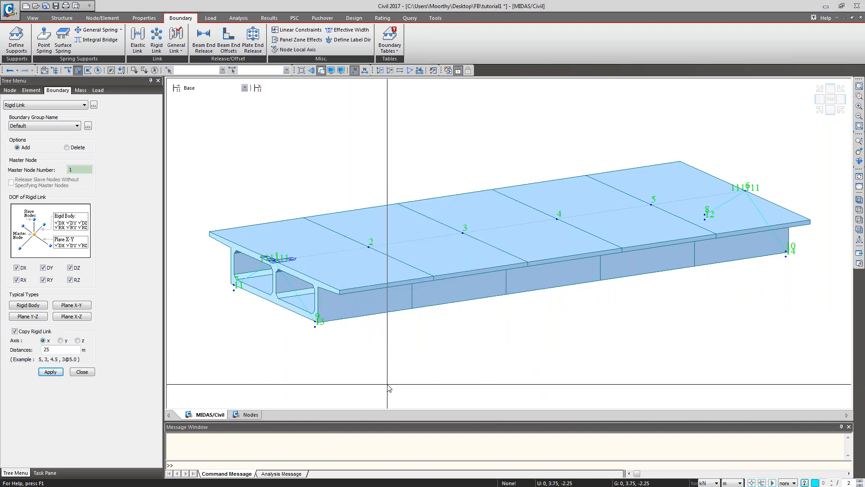
left_click(81, 371)
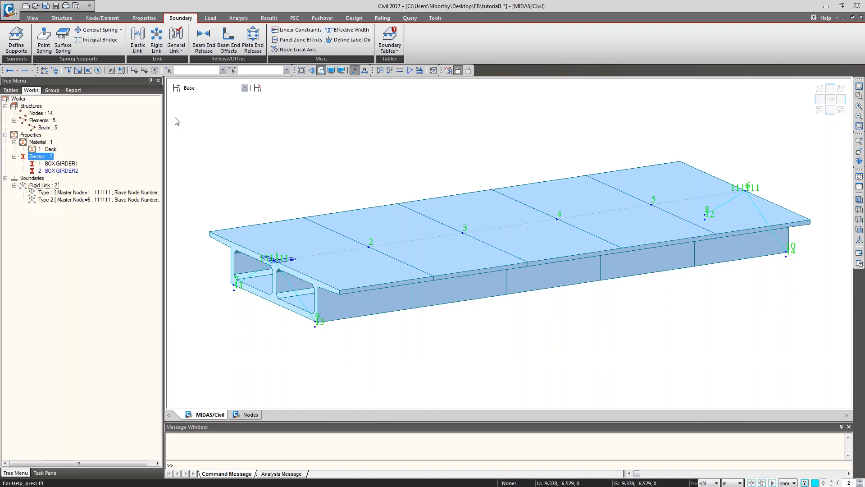
Start an elastic link definition and set its type to Rigid.
left_click(138, 43)
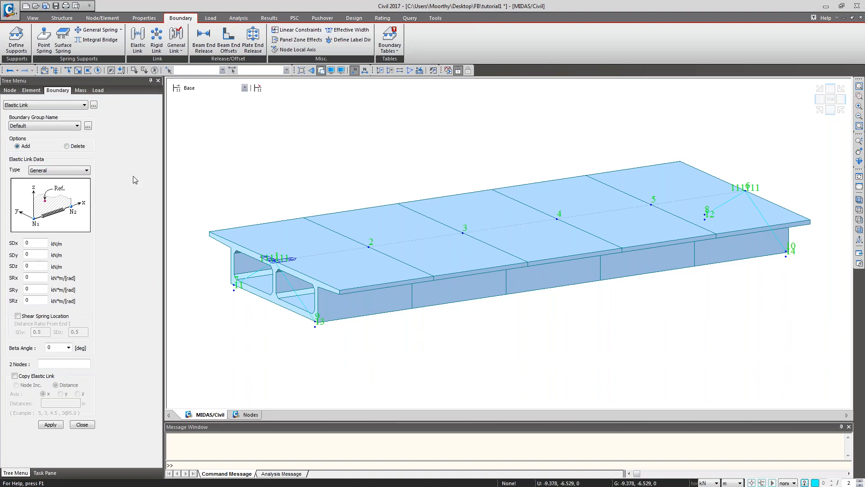
left_click(88, 175)
left_click(54, 177)
left_click(77, 171)
left_click(76, 171)
left_click(38, 243)
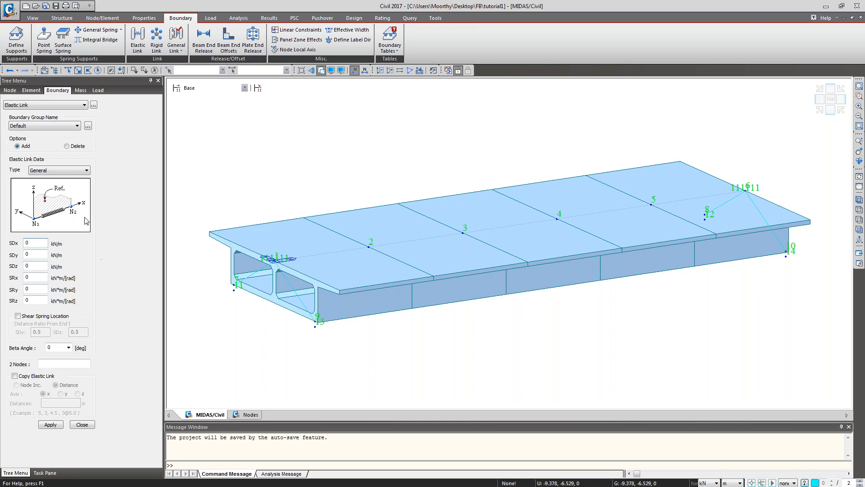
left_click(78, 170)
left_click(77, 184)
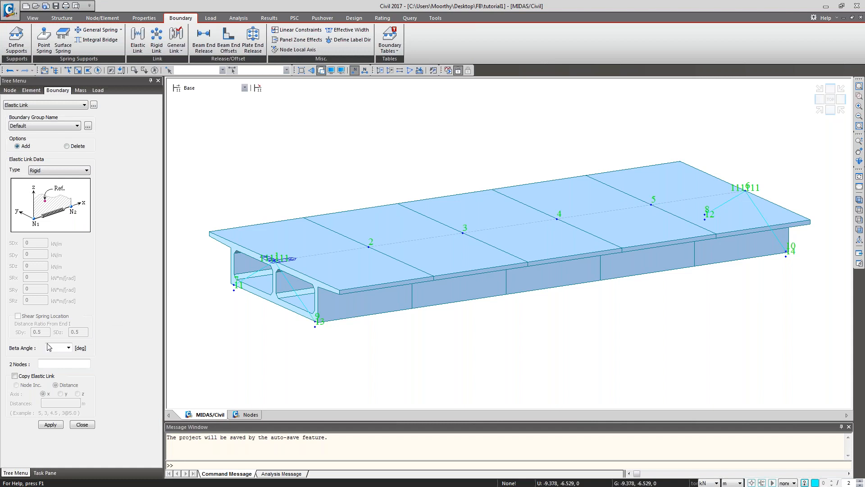
Create the rigid-type elastic link between nodes 9 and 13, copied 25 m along the x axis.
left_click(19, 376)
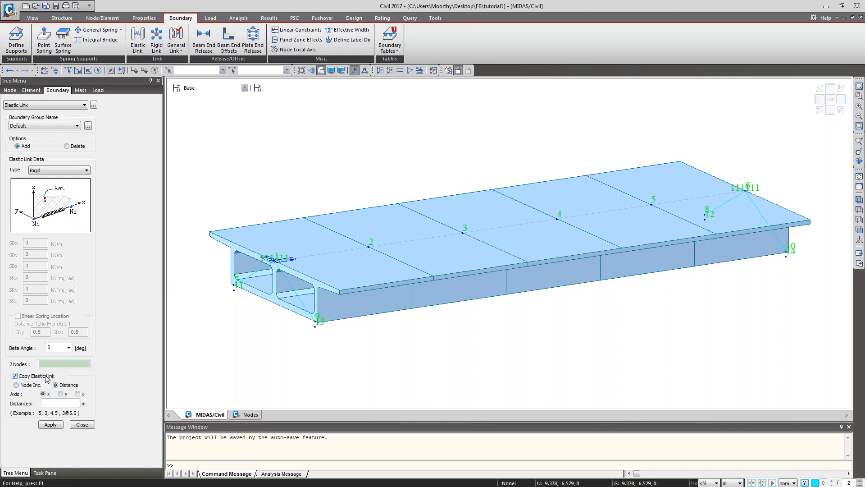
left_click(58, 403)
left_click(63, 364)
left_click(859, 95)
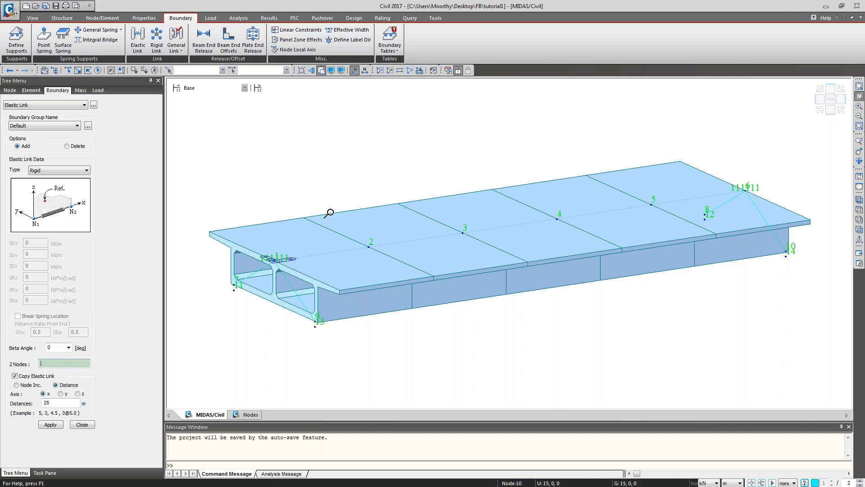
left_click_drag(218, 216, 419, 374)
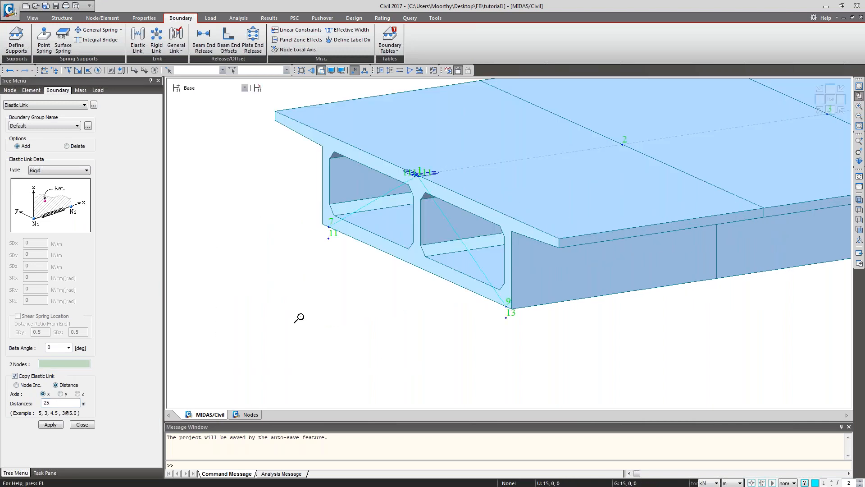
left_click(47, 363)
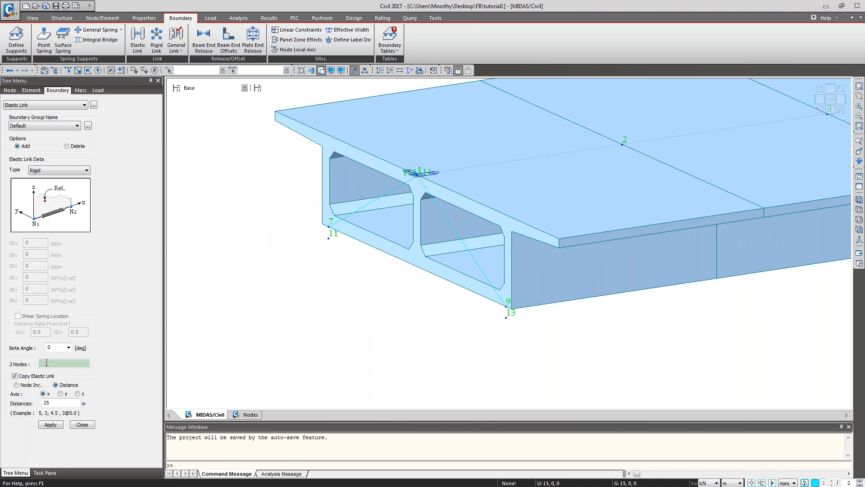
type("9,13")
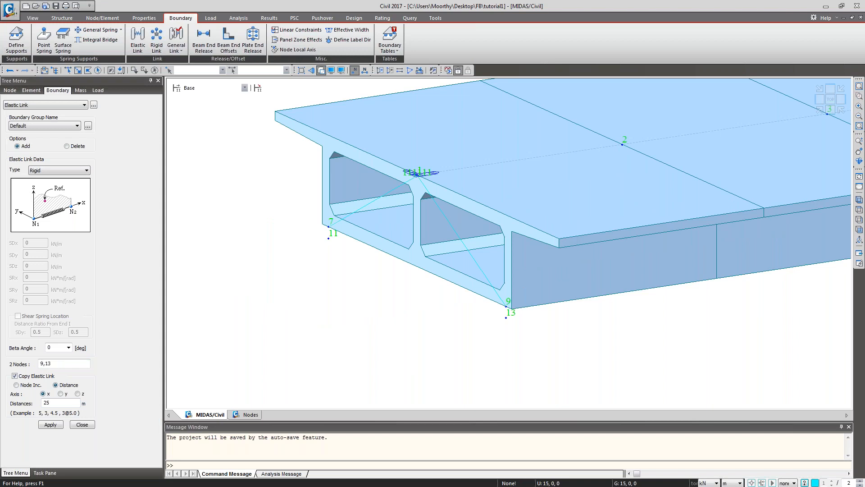
left_click(53, 425)
Create a rigid-type elastic link between nodes 7 and 11 with the same 25 m copy and finish the elastic links.
left_click(56, 364)
key("BackSpace")
key("BackSpace")
key("BackSpace")
key("BackSpace")
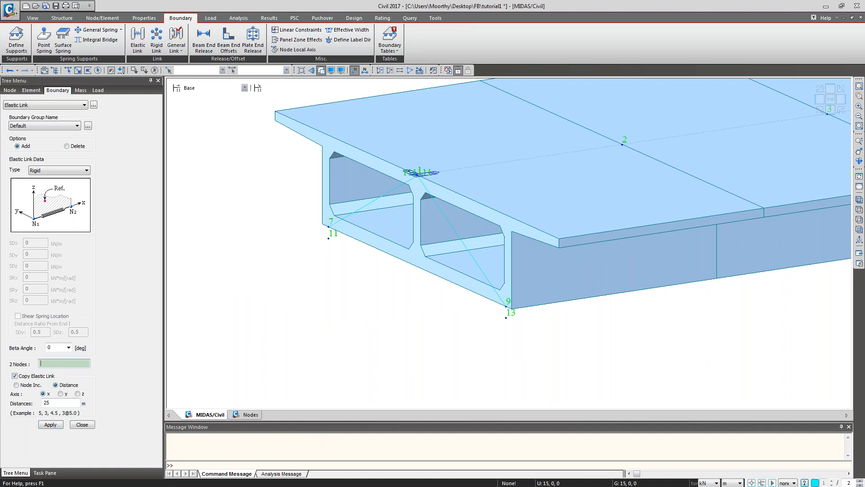
type("7,11")
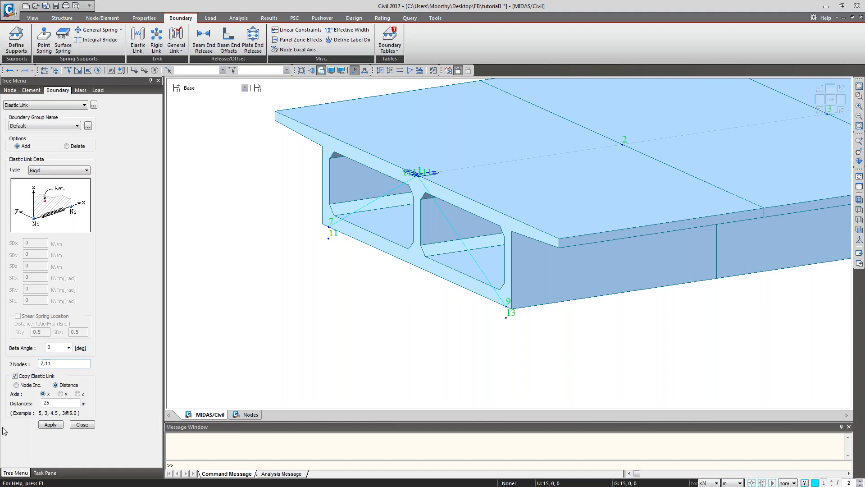
left_click(49, 426)
left_click(92, 424)
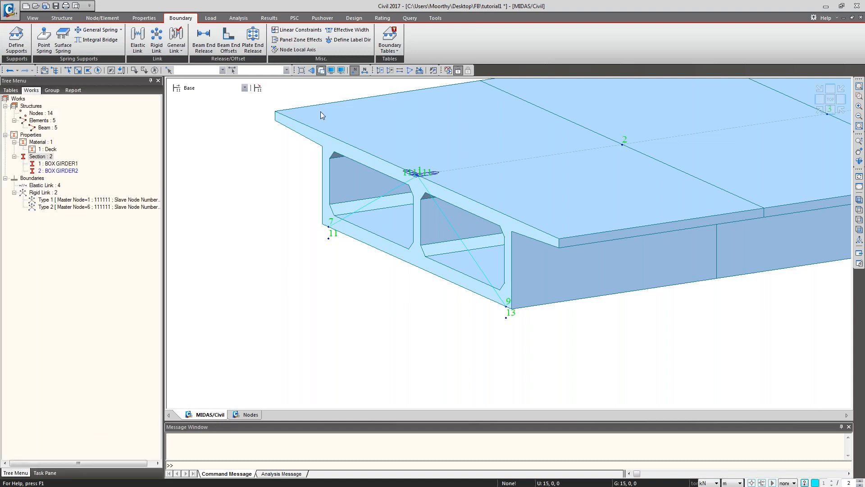
Turn on the display of elastic links in the model view.
left_click(332, 69)
left_click(367, 263)
left_click(378, 355)
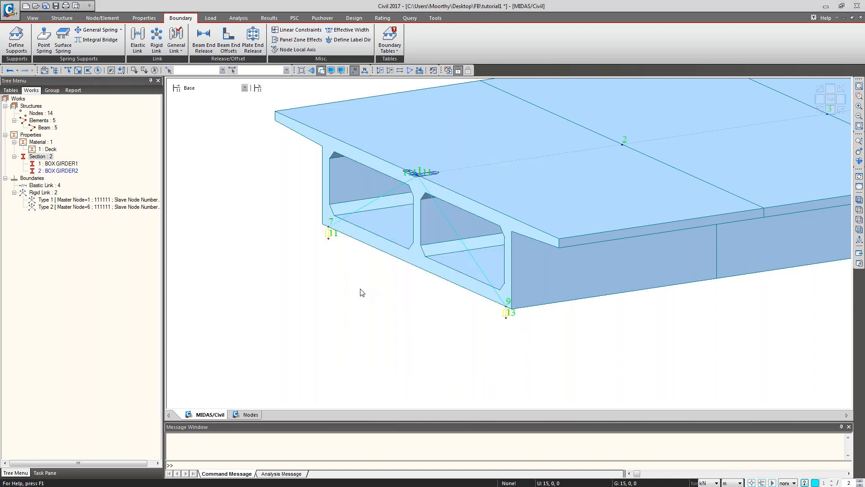
Assign supports fixed in Dx, Dy and Dz with free rotations to bearing nodes 11 and 13 at the near end.
left_click(18, 48)
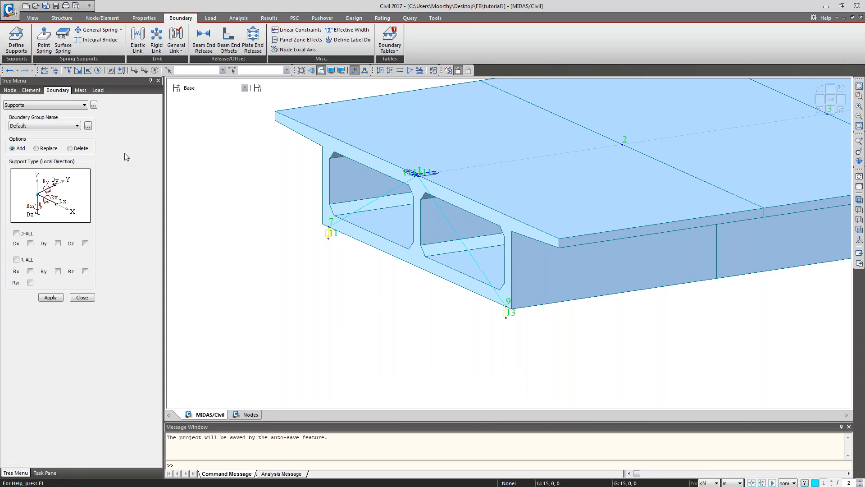
left_click(30, 244)
left_click(16, 259)
left_click(17, 259)
left_click(78, 71)
left_click_drag(318, 234, 337, 247)
left_click_drag(488, 316, 518, 338)
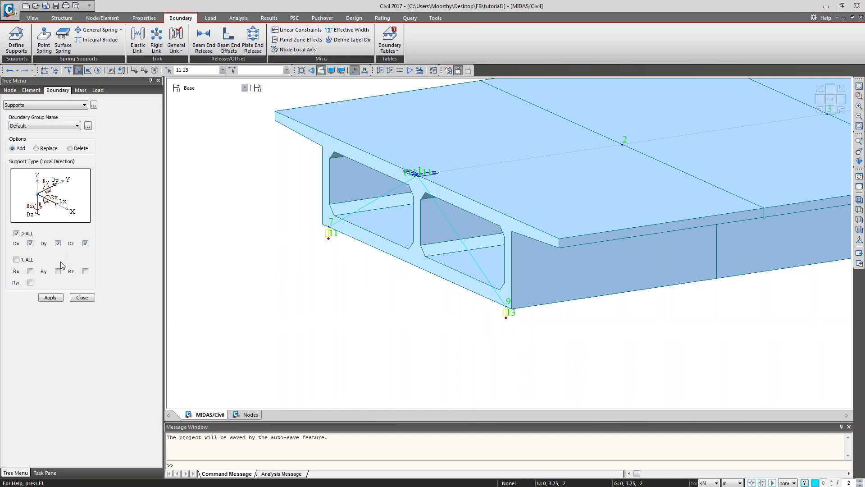
left_click(50, 297)
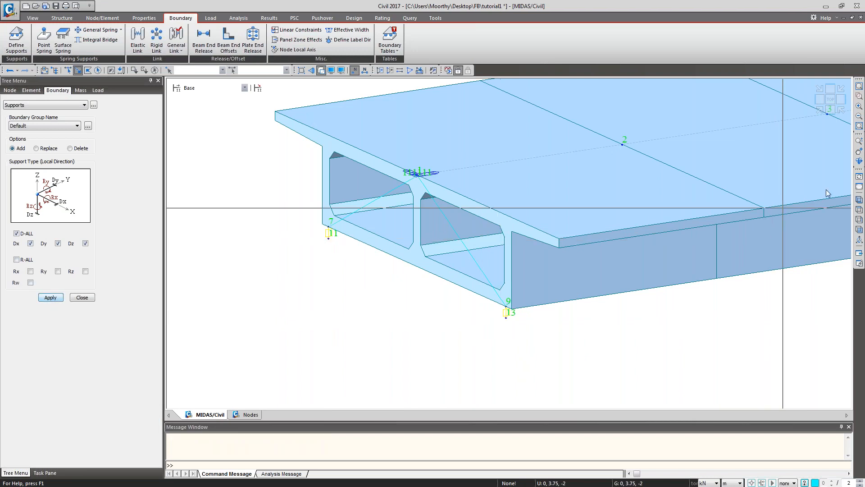
Select bearing nodes 12 and 14 at the far end and set their support to Dy and Dz only.
scroll(761, 199, "down", 3)
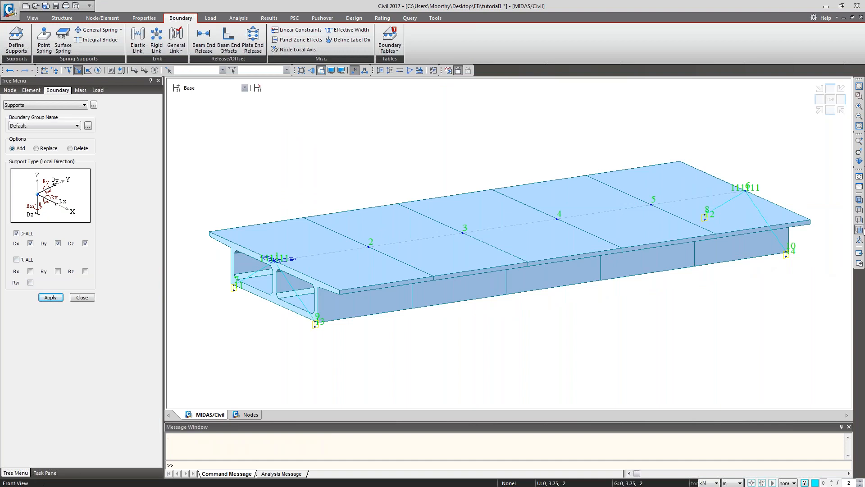
left_click(859, 230)
left_click_drag(784, 270, 816, 281)
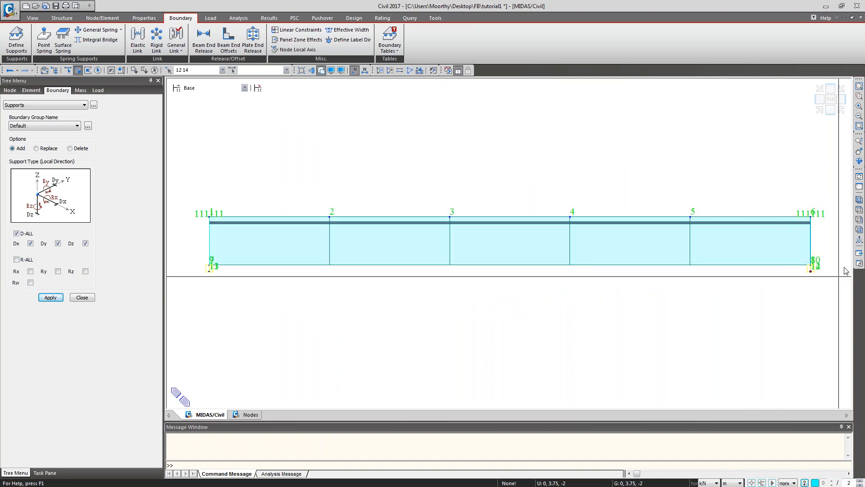
left_click(859, 200)
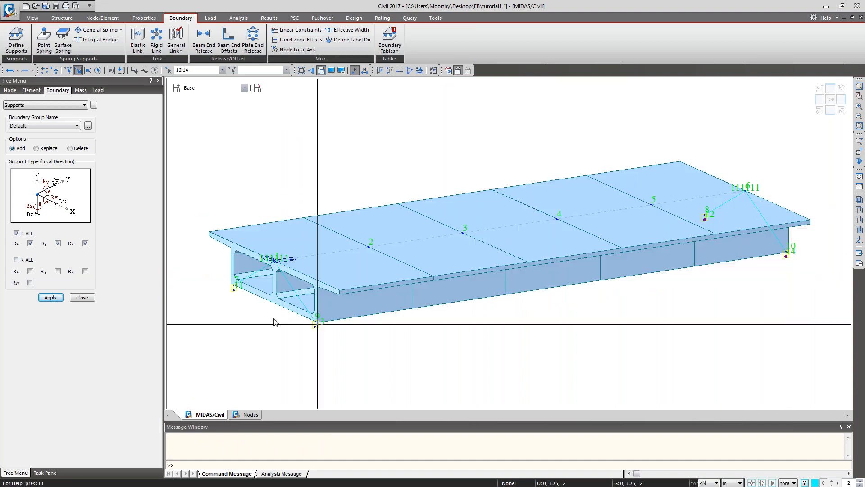
left_click(31, 244)
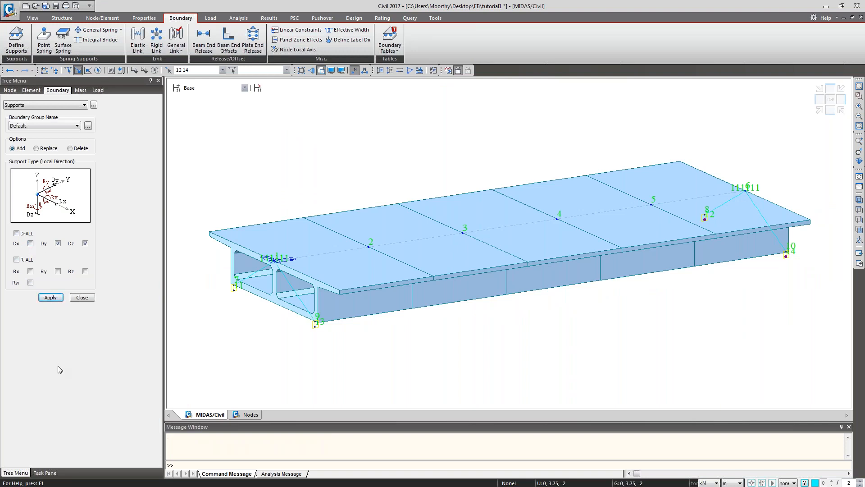
Assign supports restraining Dy and Dz to nodes 12 and 14, finishing the support definition.
left_click(51, 298)
left_click(82, 297)
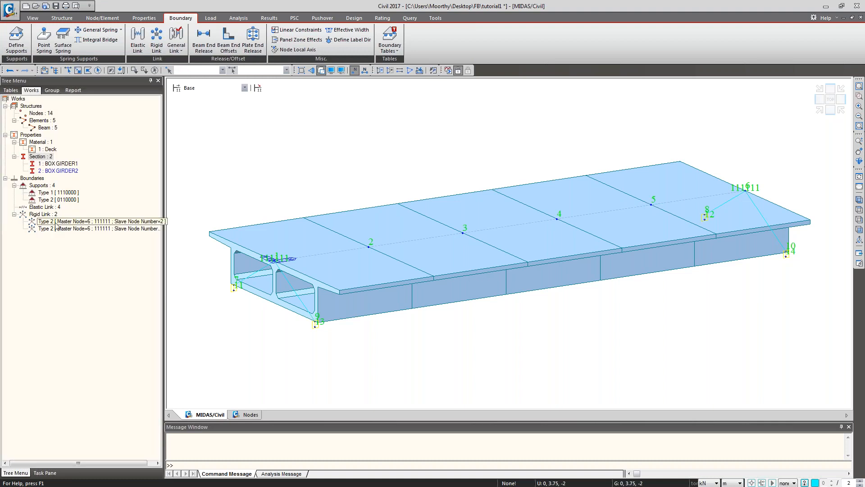
Display the Type 2 supports in the model and toggle the Support by Direction boundary display, checking the support at node 11 up close.
right_click(42, 198)
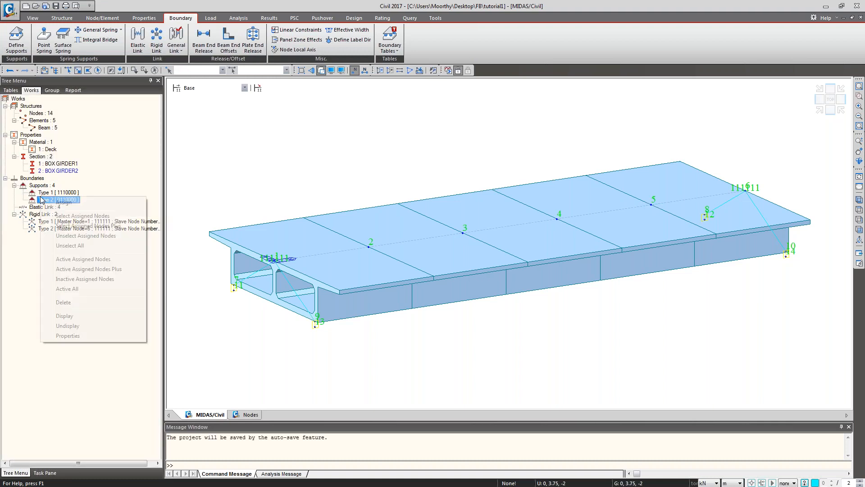
left_click(65, 316)
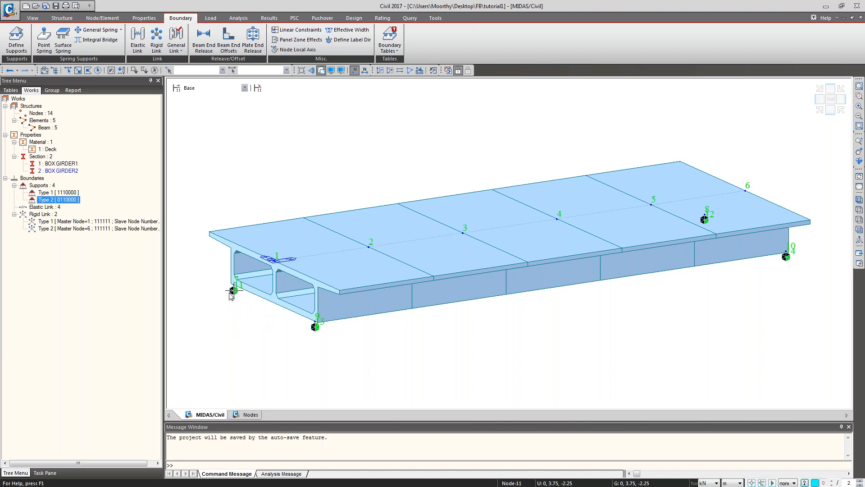
mouse_move(243, 309)
left_click(331, 69)
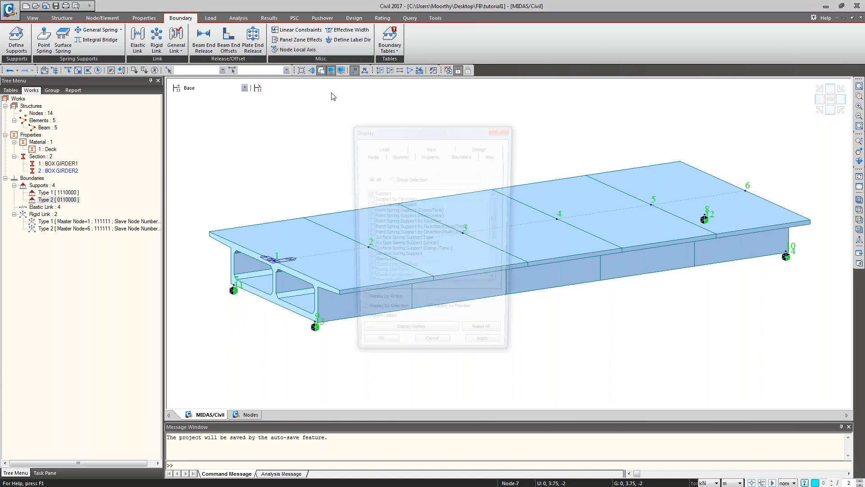
left_click(367, 200)
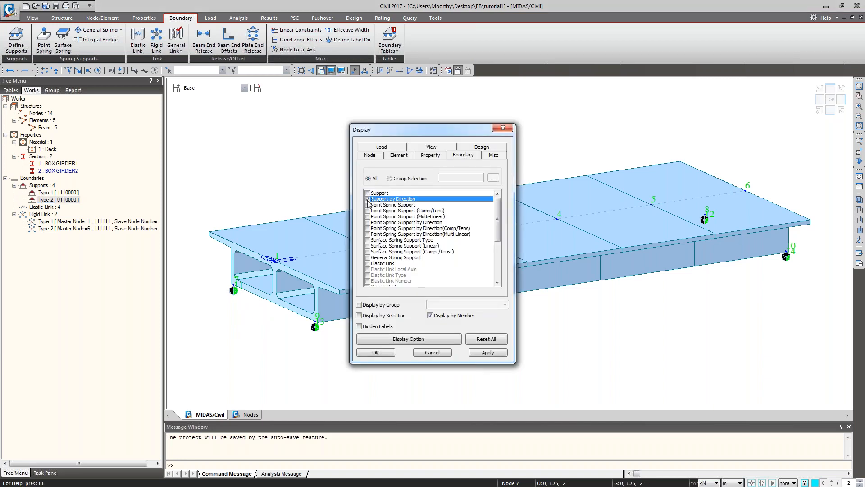
left_click(373, 352)
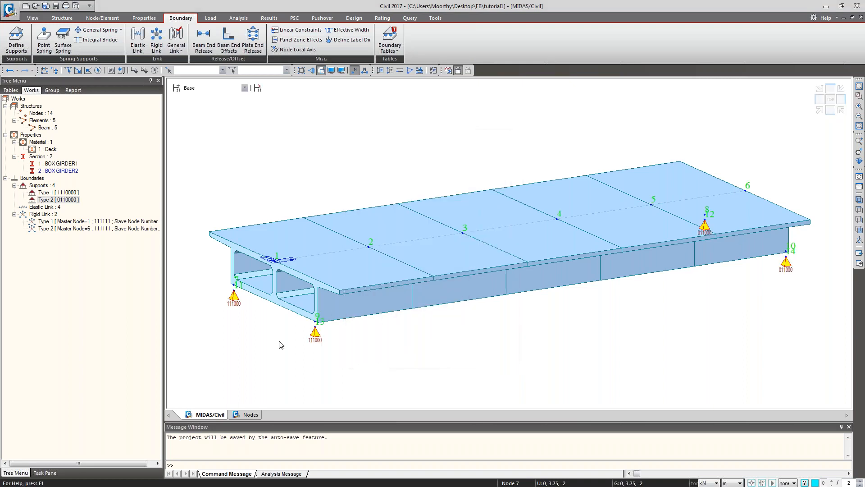
left_click(859, 96)
left_click_drag(212, 271, 280, 328)
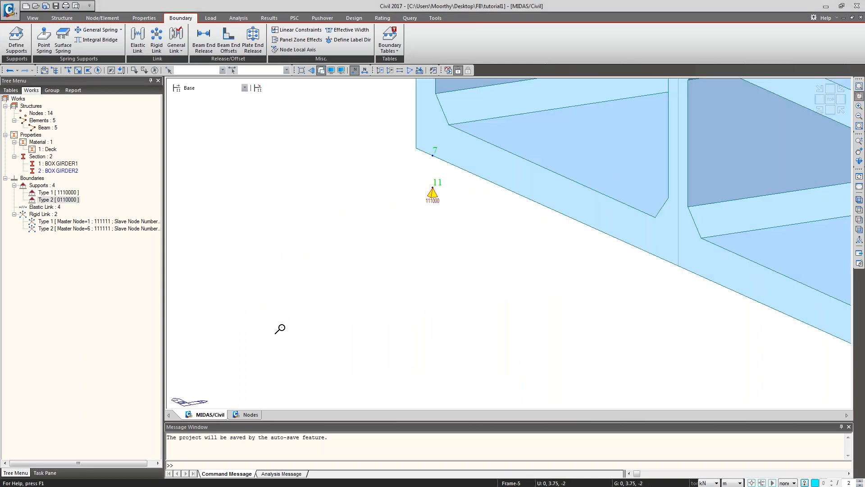
left_click(859, 200)
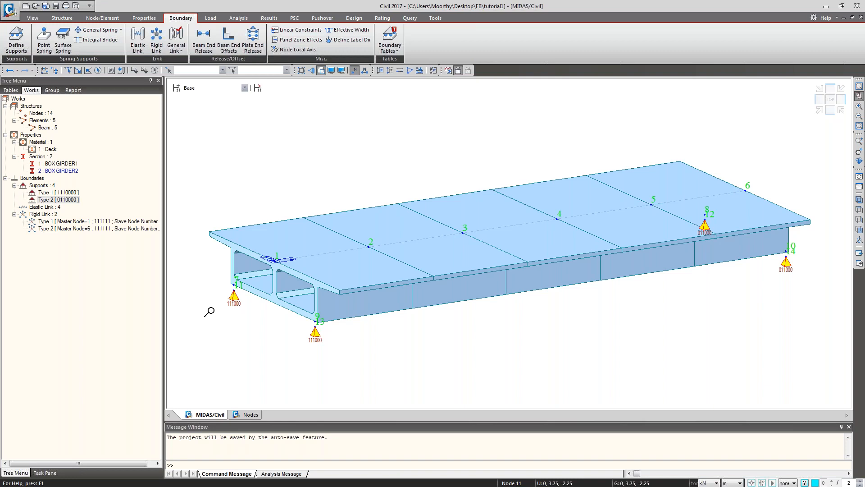
left_click(58, 199)
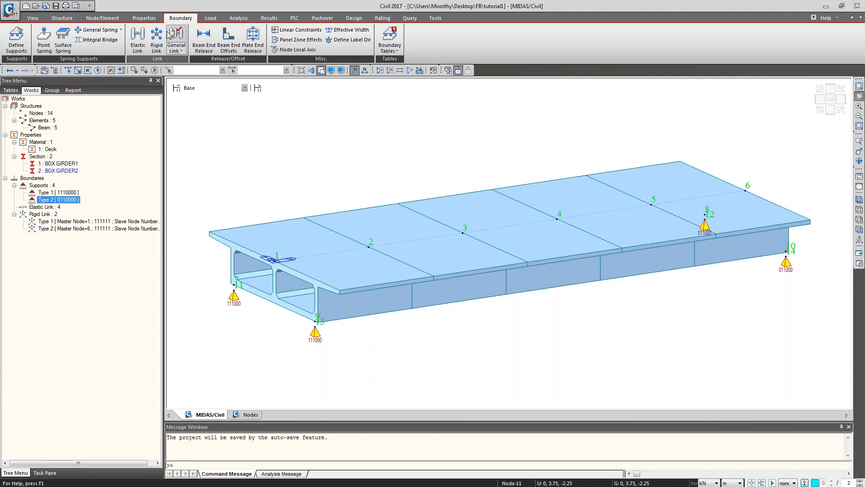
Add a static load case named SW of type Dead Load (D).
left_click(211, 18)
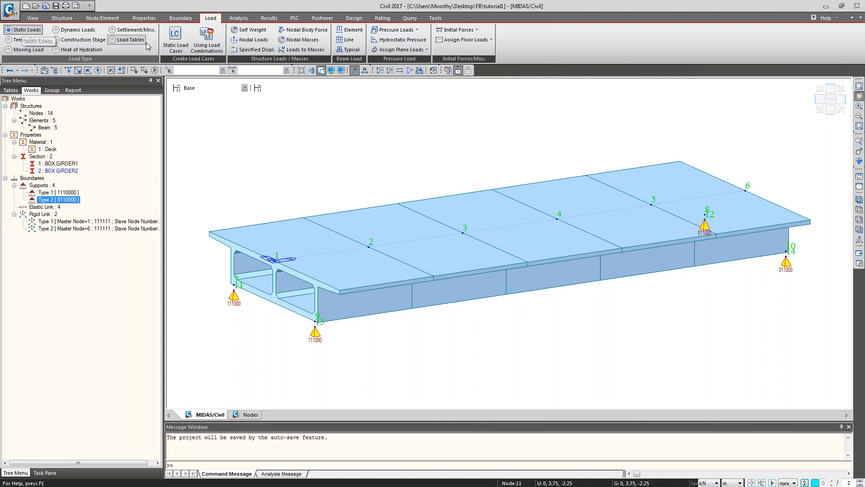
left_click(175, 47)
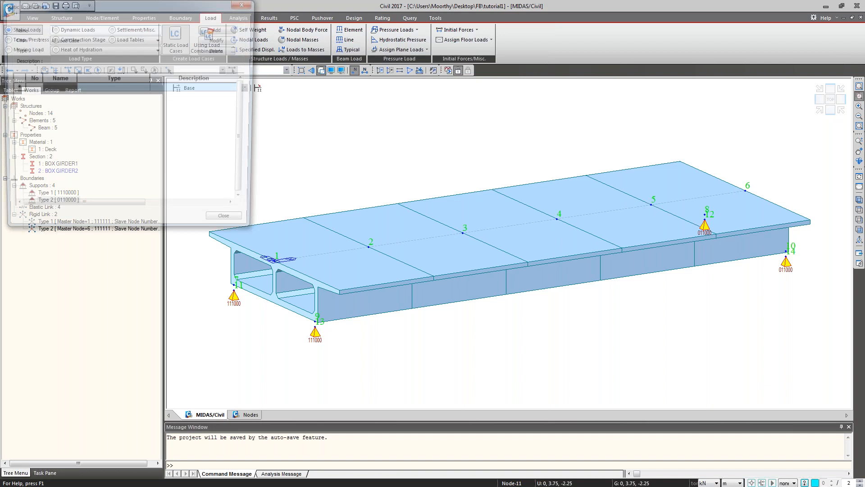
type("SW")
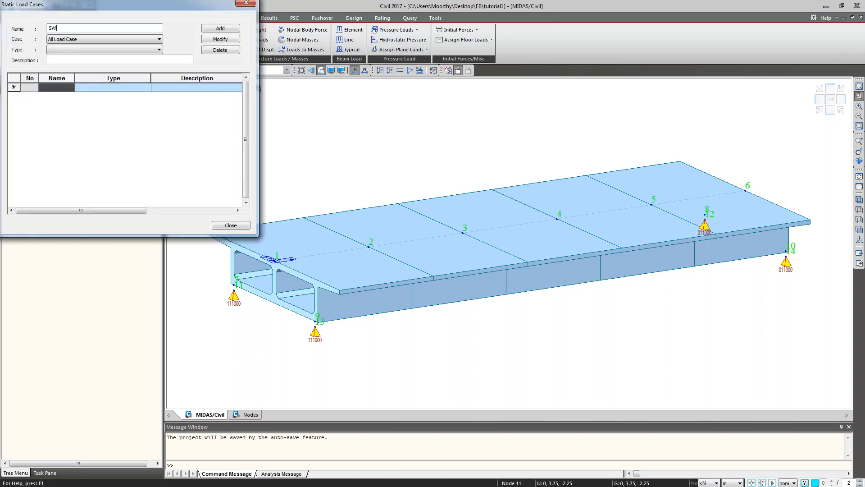
left_click(155, 50)
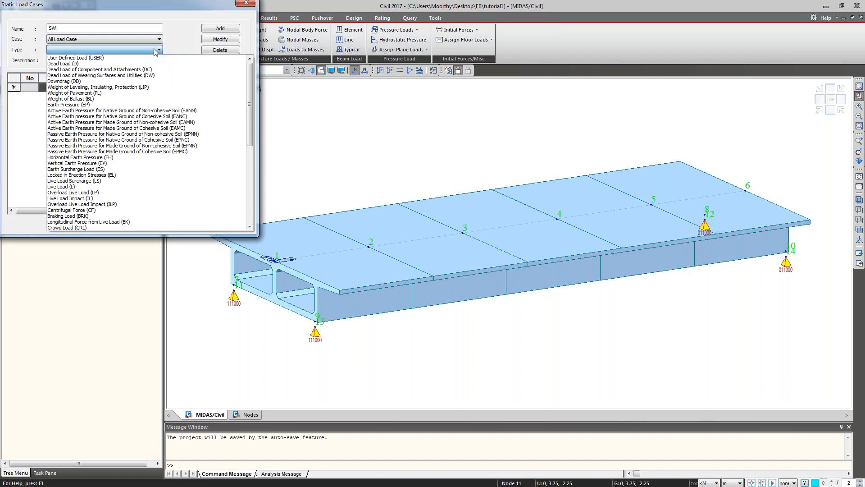
left_click(150, 63)
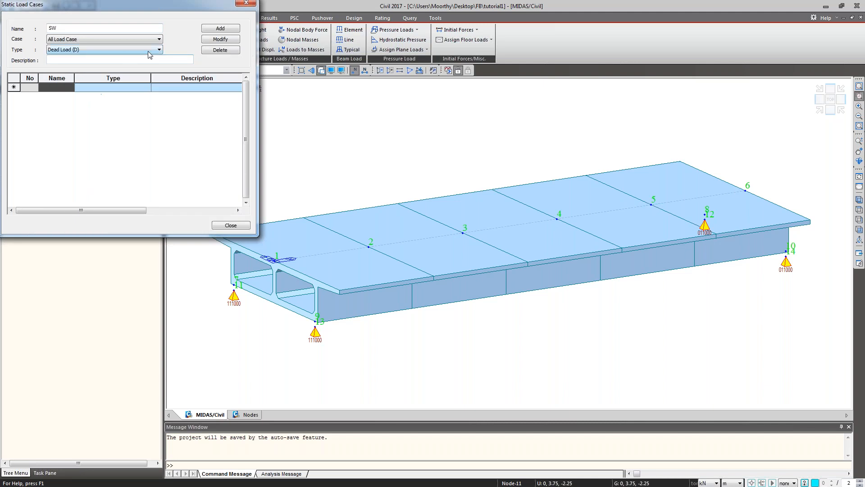
left_click(213, 29)
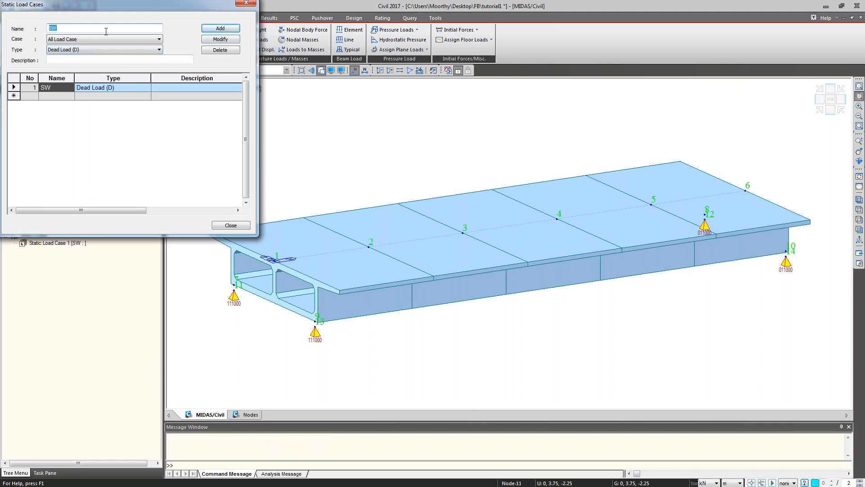
Add a static load case named CB of type Dead Load of Component and Attachments (DC).
type("SID")
key("BackSpace")
key("BackSpace")
key("BackSpace")
key("BackSpace")
left_click(106, 50)
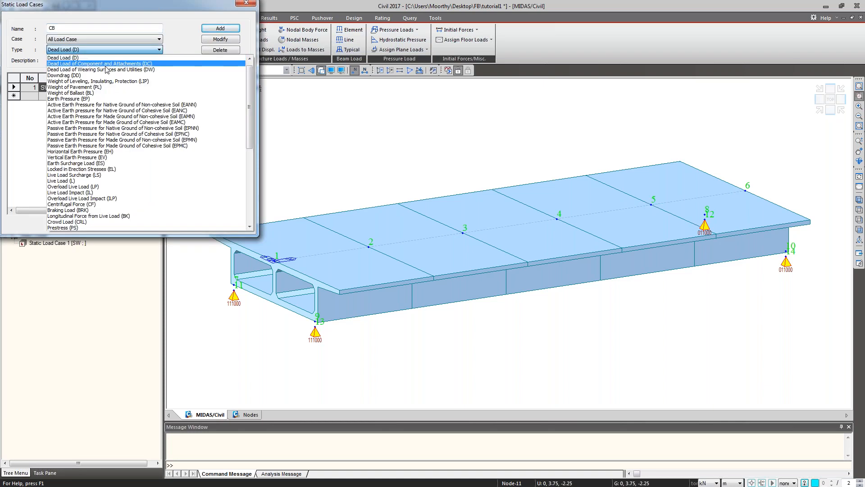
left_click(106, 63)
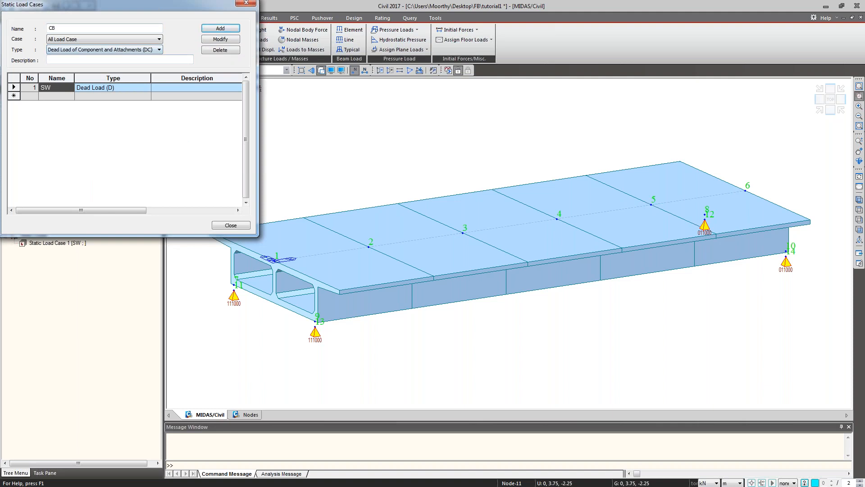
left_click(221, 29)
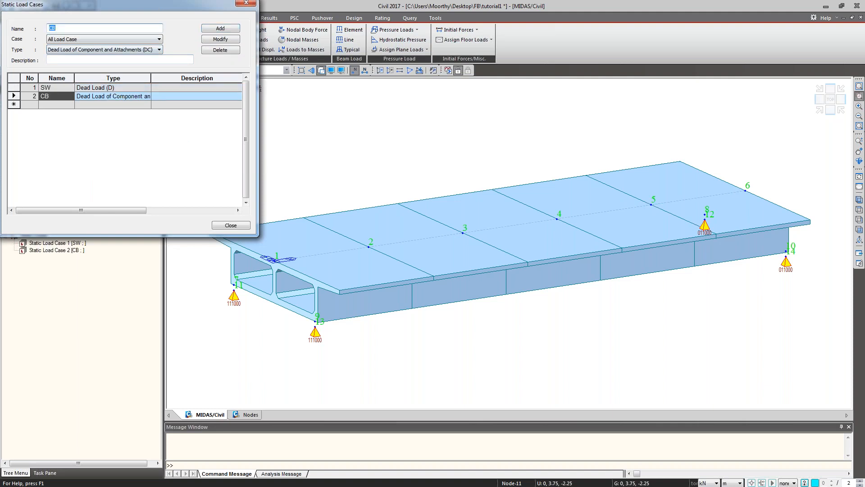
Add a static load case named WC of type Dead Load of Wearing Surfaces and Utilities (DW) and finish defining load cases.
type("WC")
left_click(98, 50)
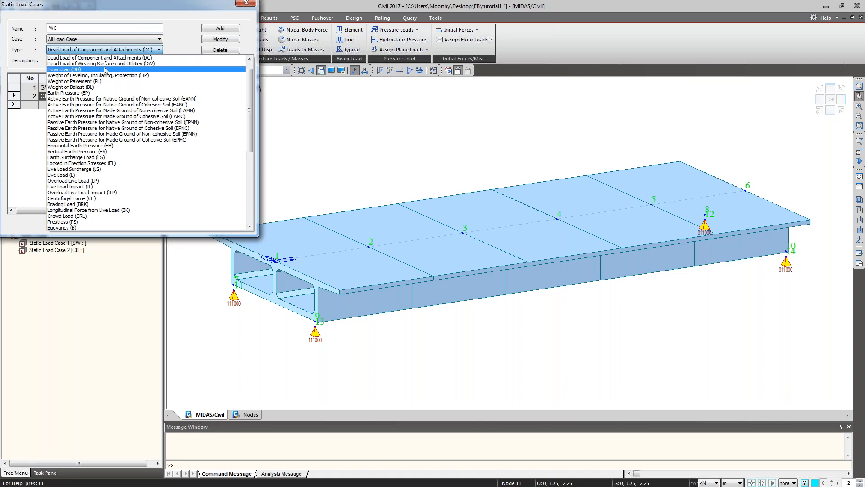
left_click(102, 64)
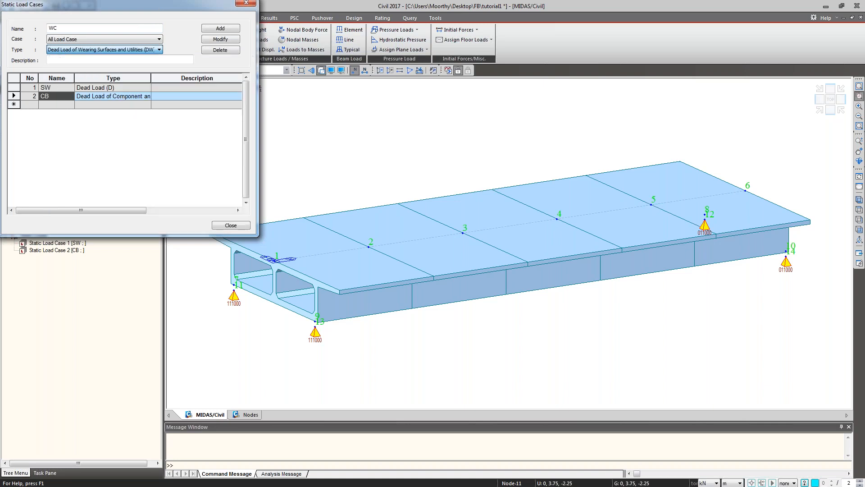
left_click(143, 60)
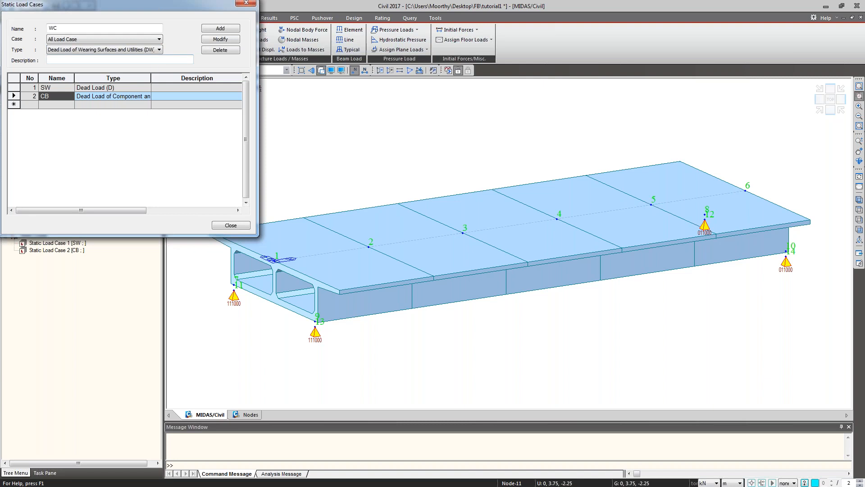
left_click(218, 29)
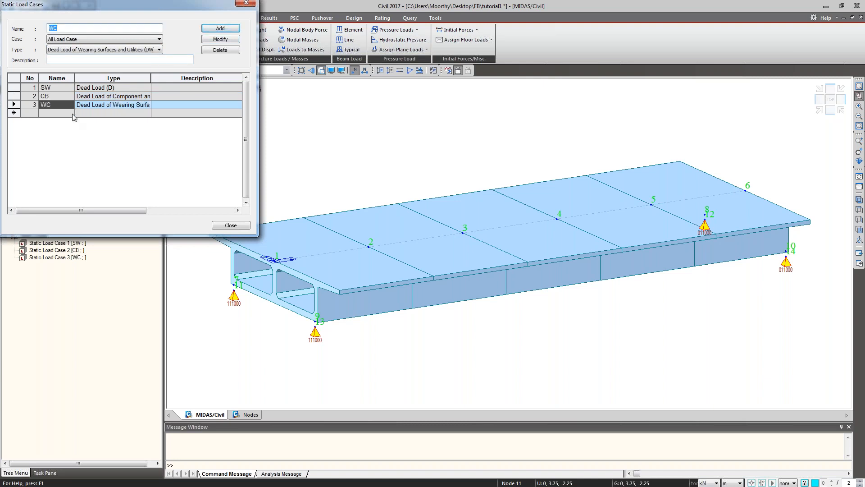
left_click(82, 137)
left_click(230, 226)
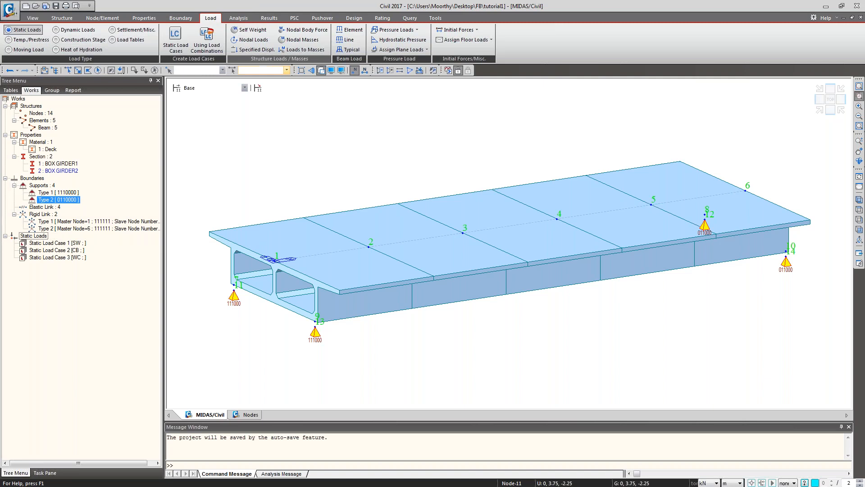
Add the structure's self weight to load case SW with a Z factor of -1 in the Default load group.
left_click(248, 31)
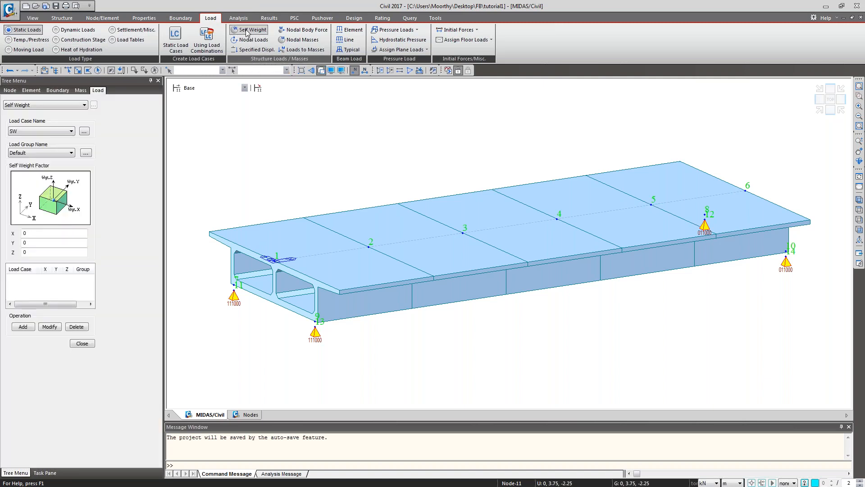
left_click(62, 104)
left_click(62, 112)
left_click(63, 132)
left_click(64, 138)
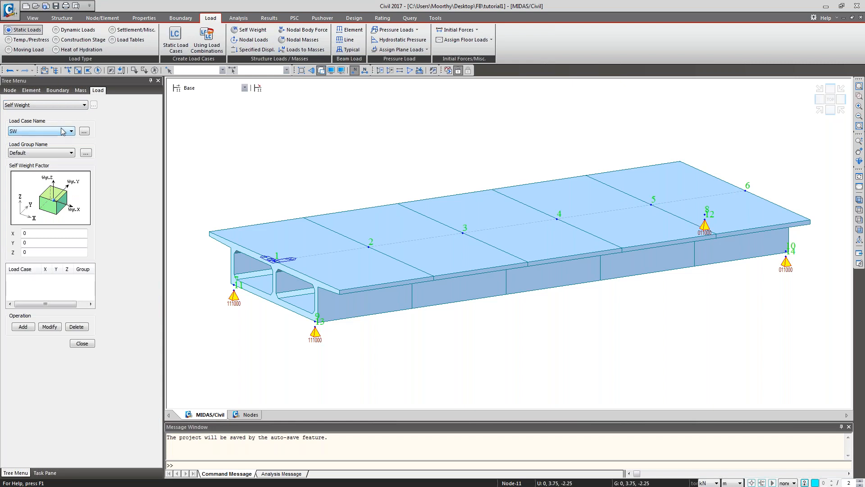
double_click(48, 253)
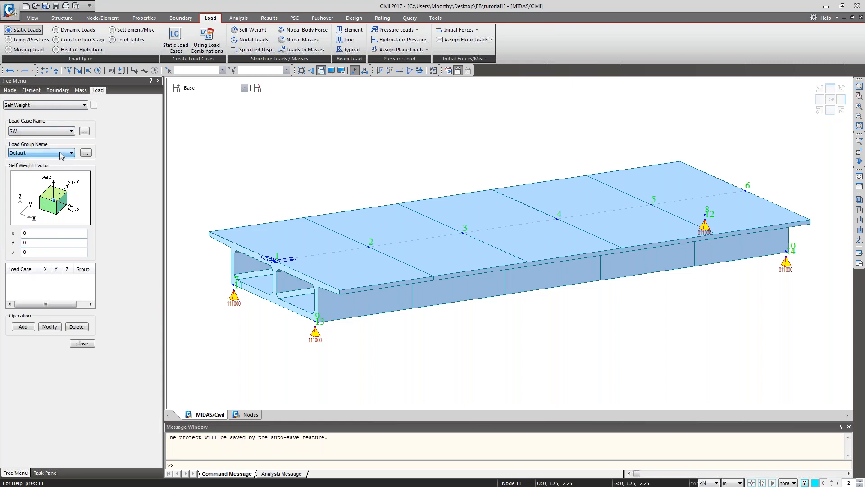
left_click(55, 251)
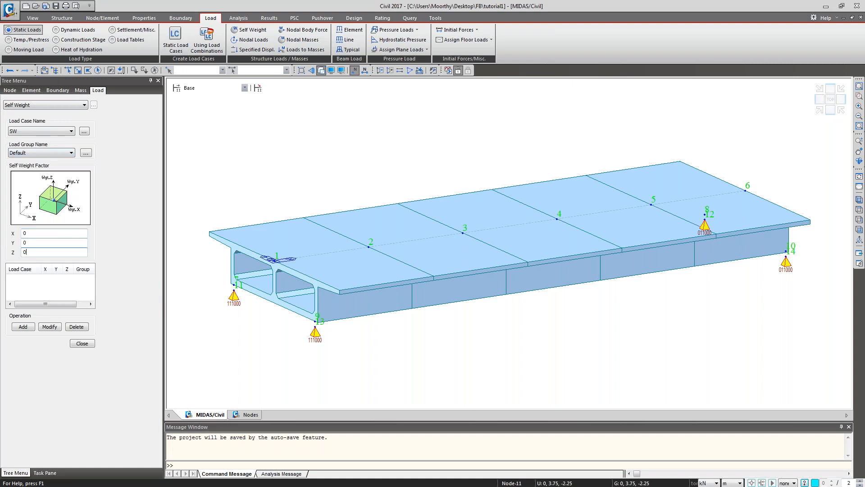
left_click_drag(23, 252, 54, 256)
type("-")
left_click(25, 327)
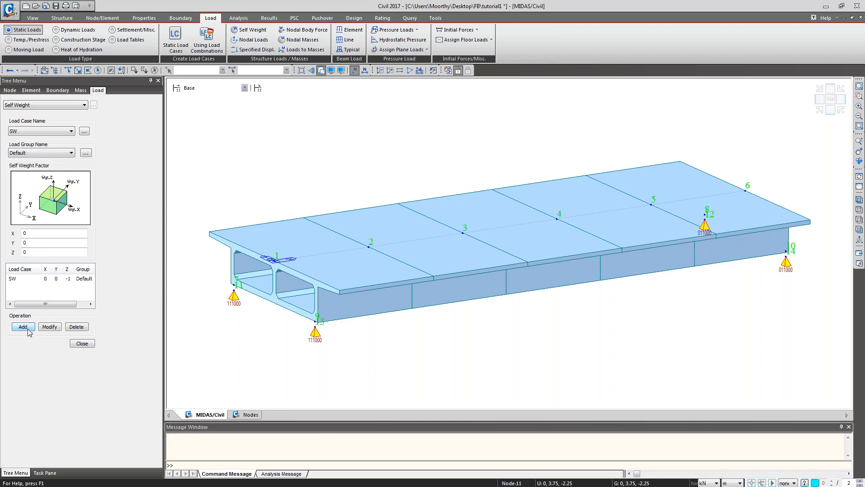
left_click(77, 344)
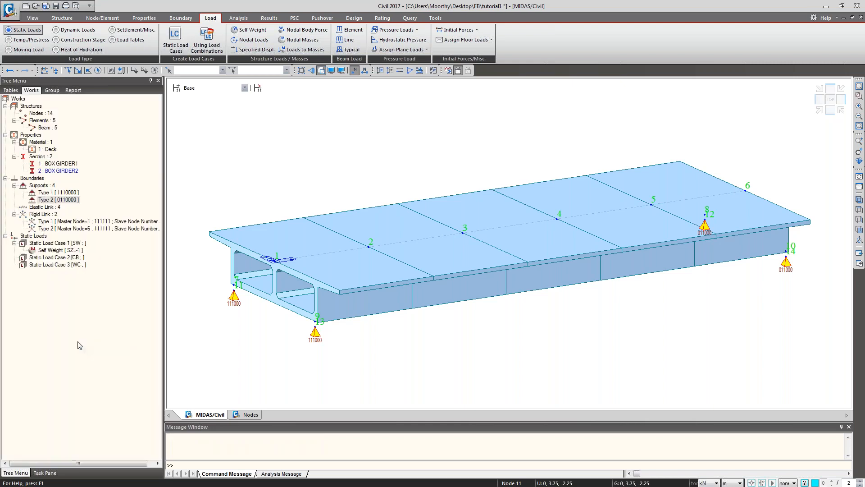
Set up an element beam load for load case CB with an eccentricity offset of 6 m in the Global Y direction.
left_click(59, 265)
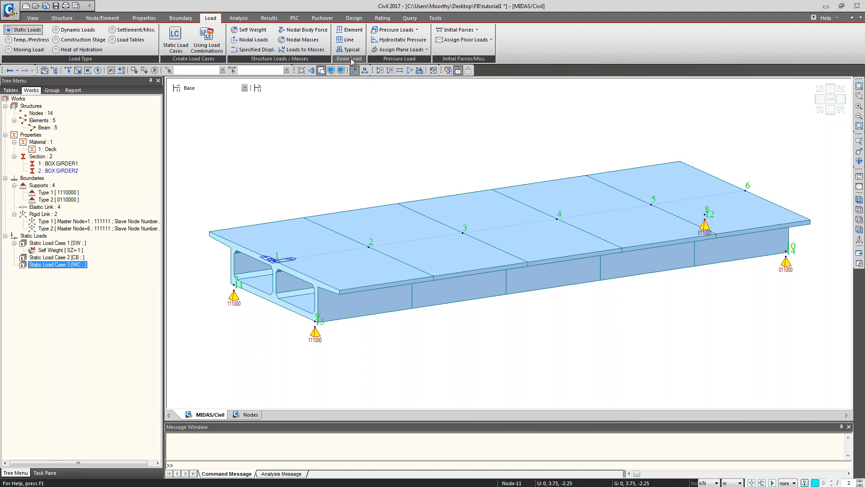
left_click(353, 33)
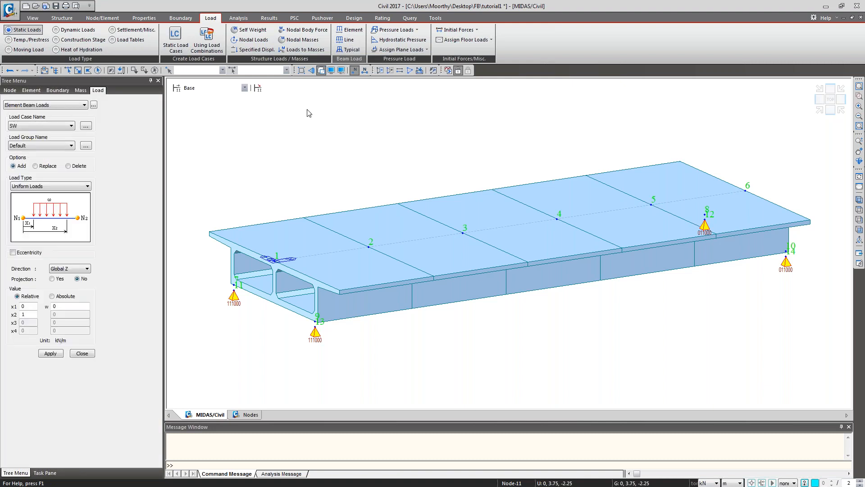
left_click(63, 131)
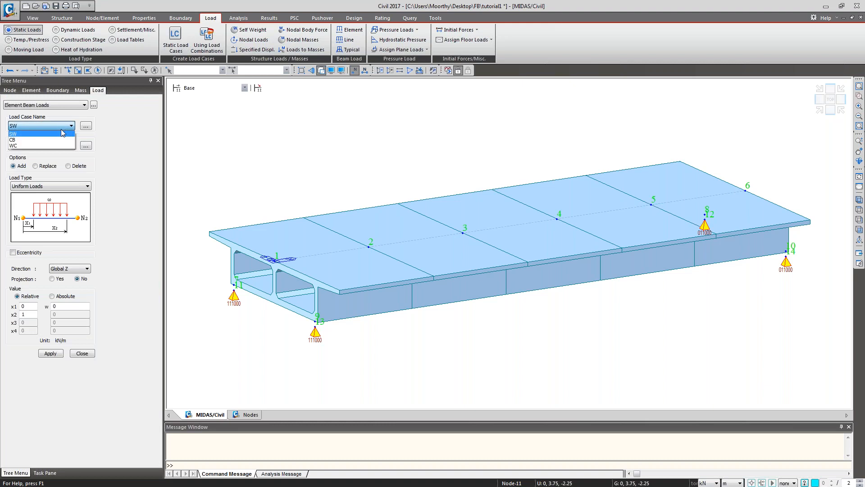
left_click(63, 140)
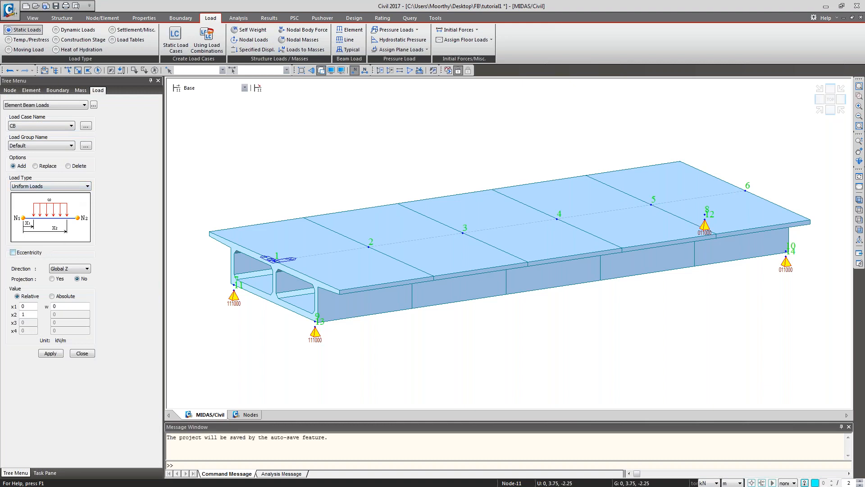
left_click(32, 255)
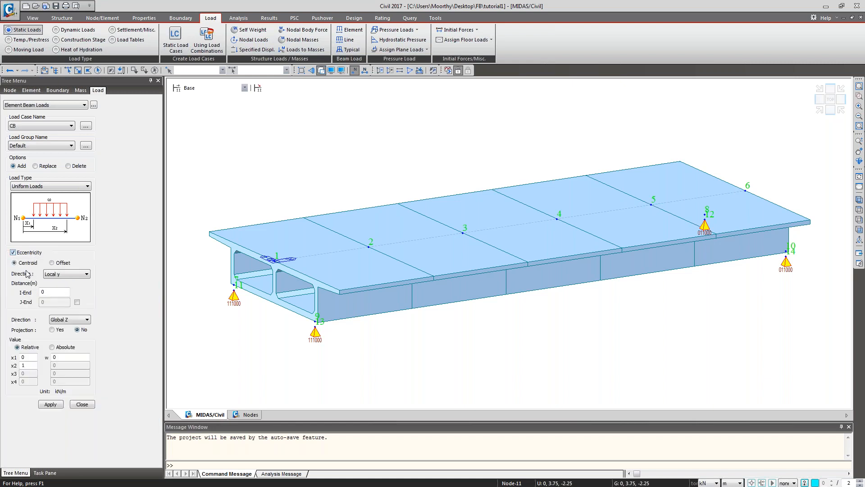
left_click(52, 263)
left_click(58, 275)
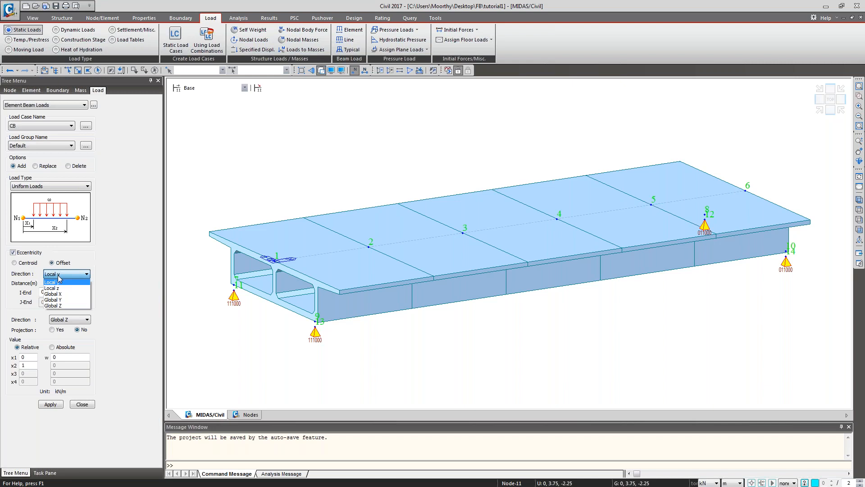
left_click(67, 300)
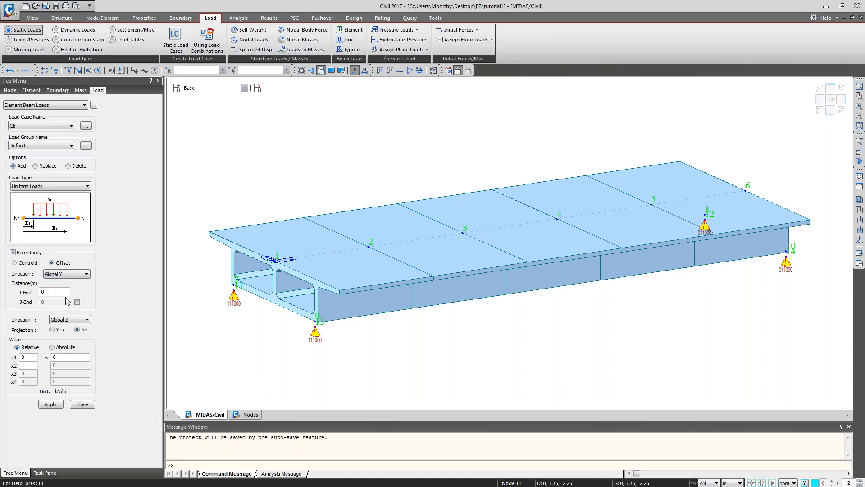
left_click(62, 293)
type("6")
Apply the CB uniform load of -2.5 kN/m in Global Z to all elements.
left_click(58, 357)
type("-2.5")
left_click(98, 70)
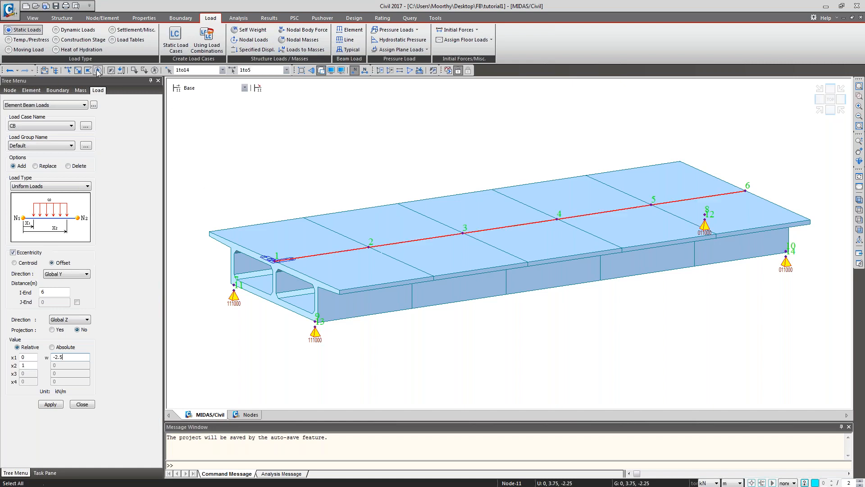
left_click(49, 404)
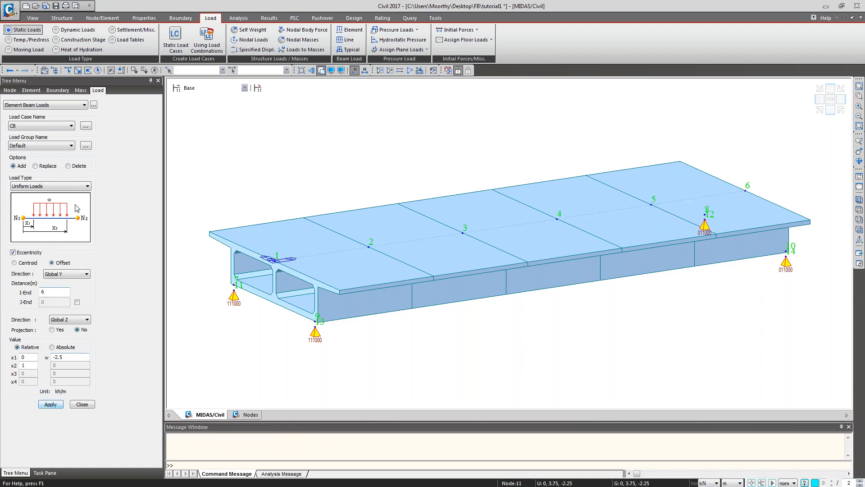
Apply the same CB uniform load to all elements with the eccentricity offset set to -6 m, and finish the beam loads.
left_click(111, 70)
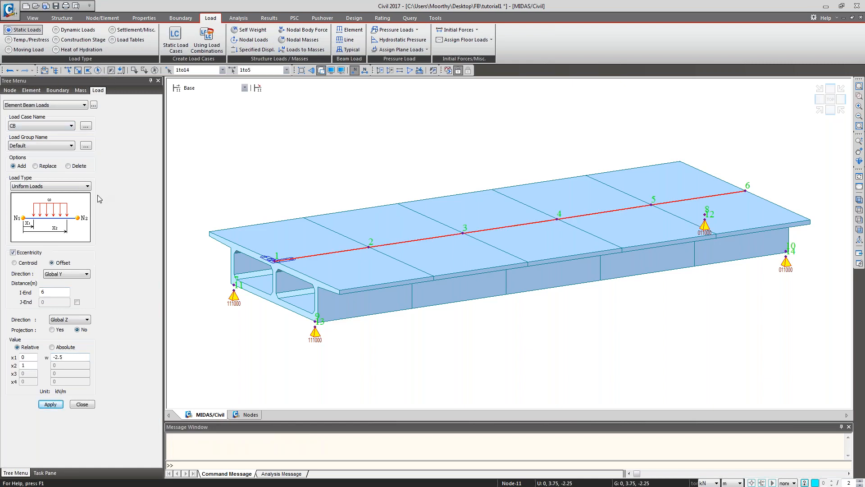
left_click(43, 292)
type("-")
left_click(51, 403)
left_click(81, 404)
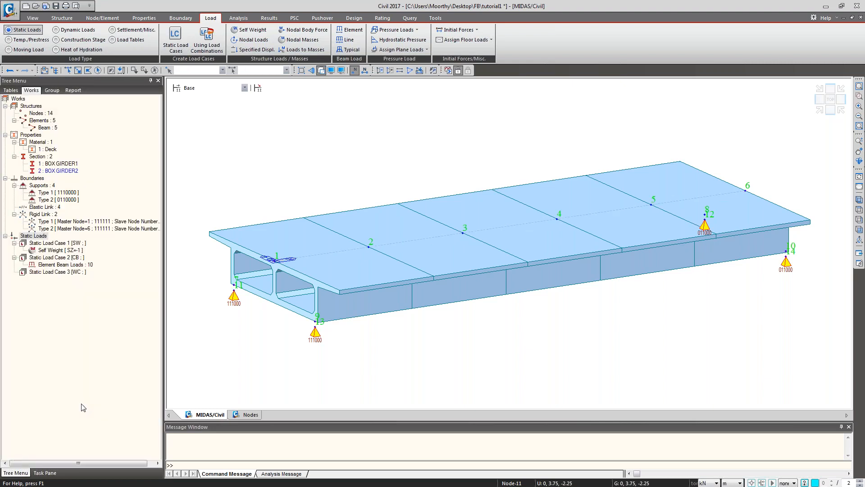
Display the element beam loads of load case CB on the model.
left_click(56, 264)
right_click(56, 265)
left_click(77, 282)
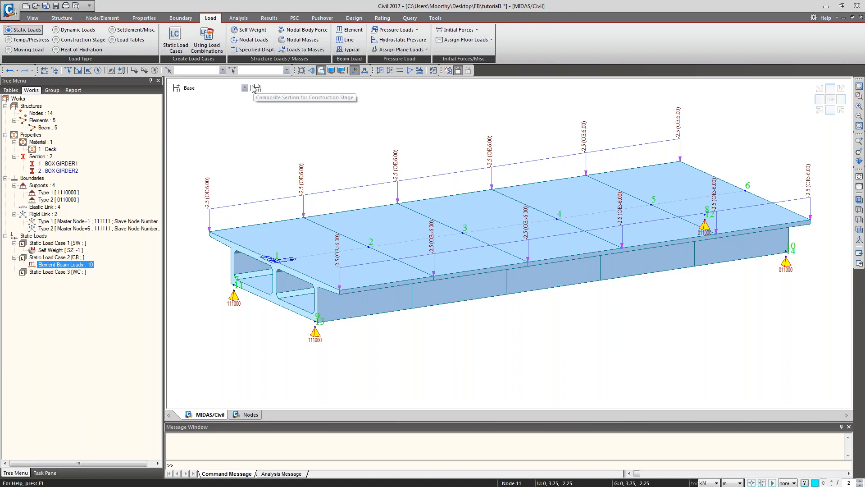
Apply a uniform element beam load of -2 kN/m in Global Z to all elements for load case WC.
left_click(350, 29)
left_click(44, 126)
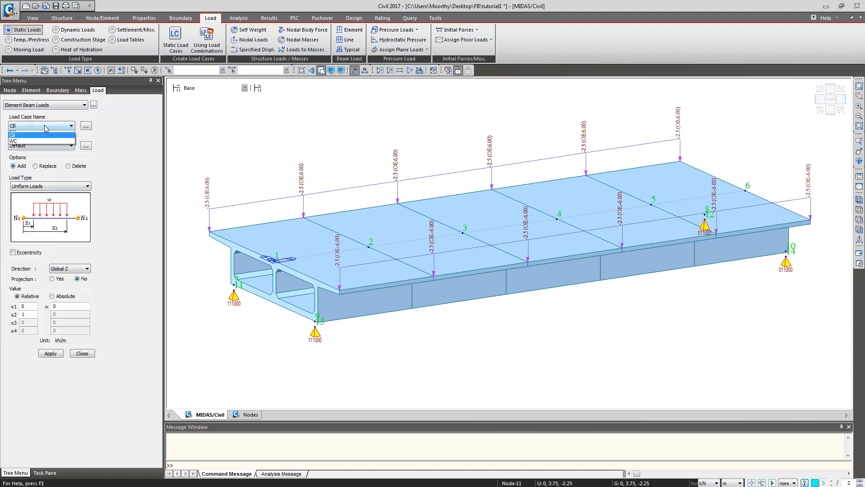
left_click(44, 145)
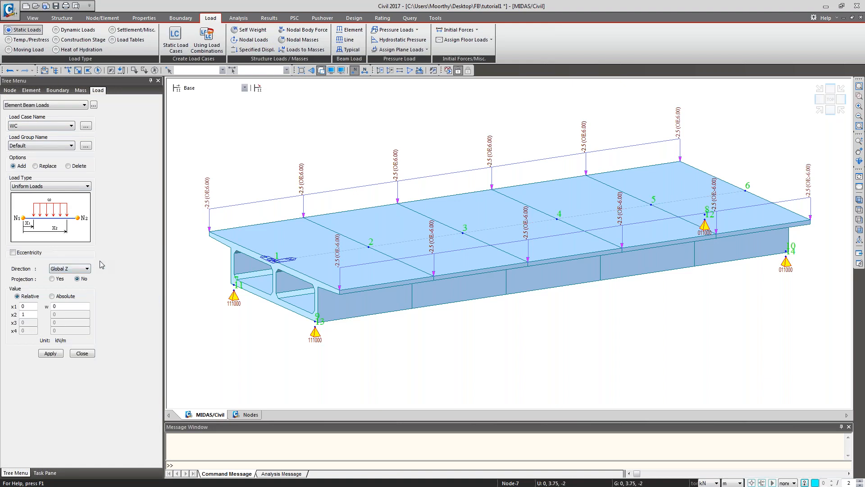
left_click_drag(67, 306, 25, 316)
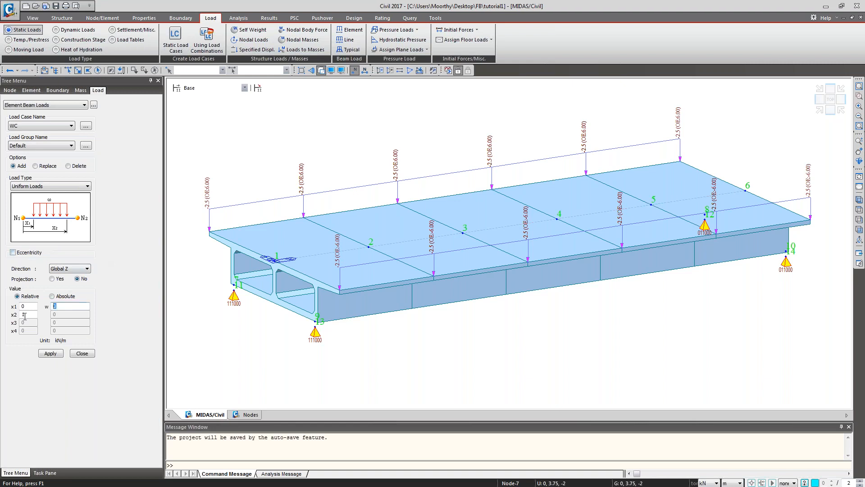
type("-2")
left_click(97, 71)
left_click(54, 355)
left_click(82, 353)
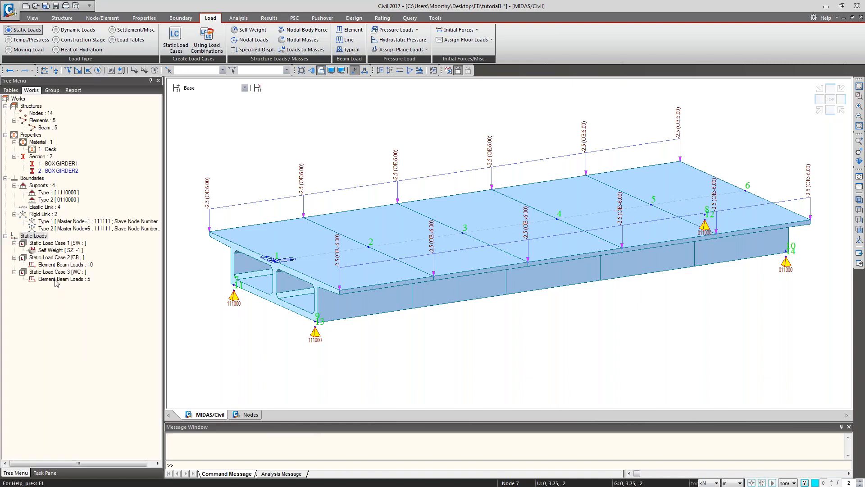
Display the element beam loads of load case WC on the model.
right_click(55, 279)
left_click(73, 299)
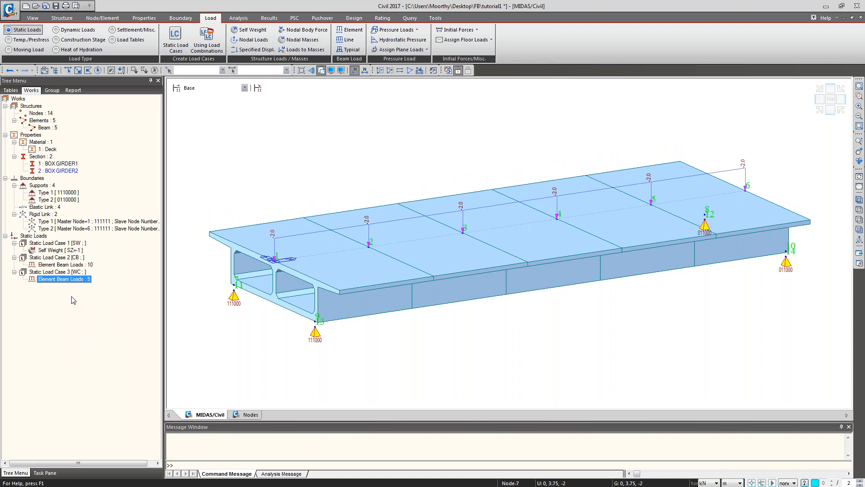
left_click(74, 264)
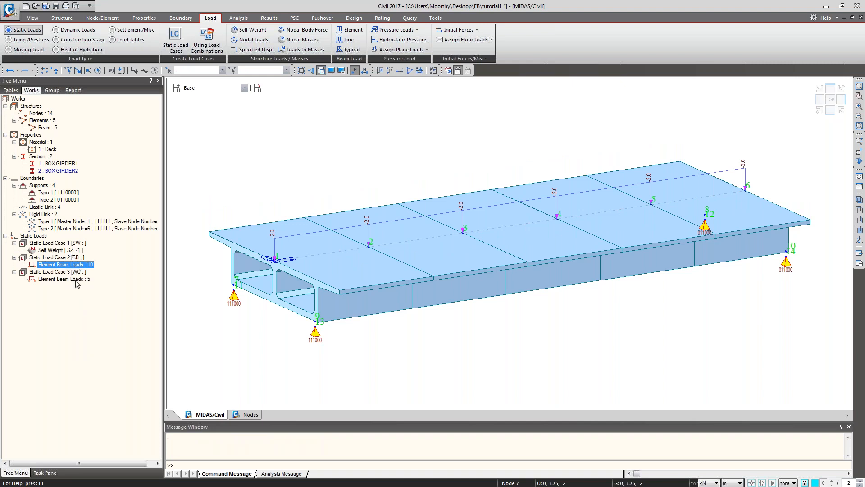
left_click(76, 280)
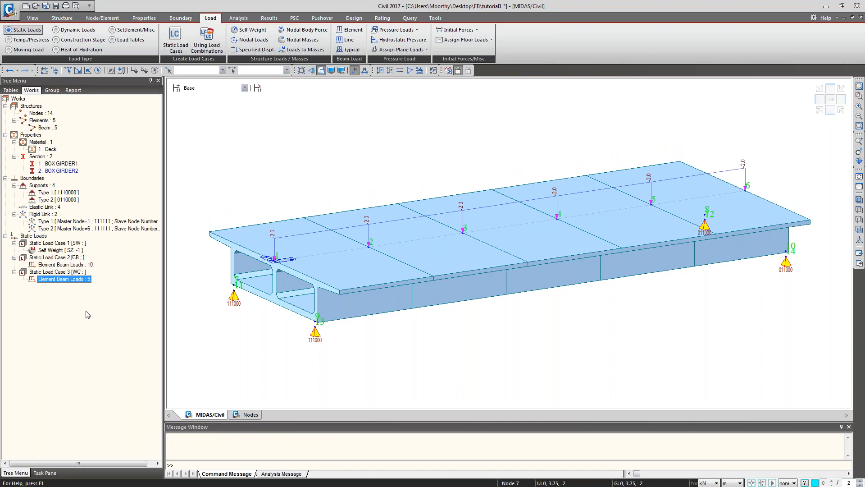
left_click(206, 182)
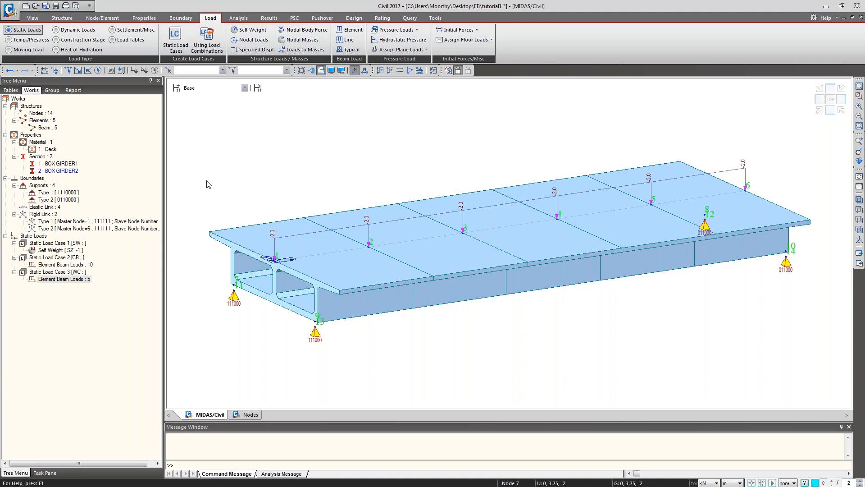
Switch to moving loads and set the moving load code to India.
left_click(27, 49)
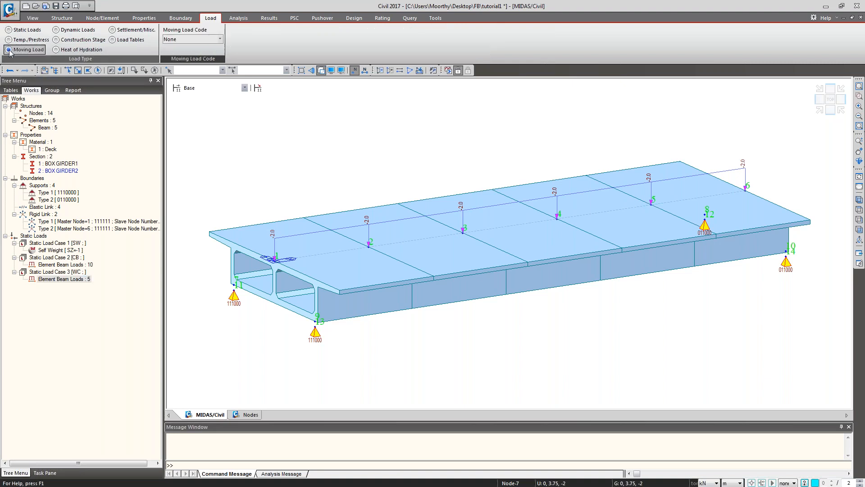
left_click(189, 40)
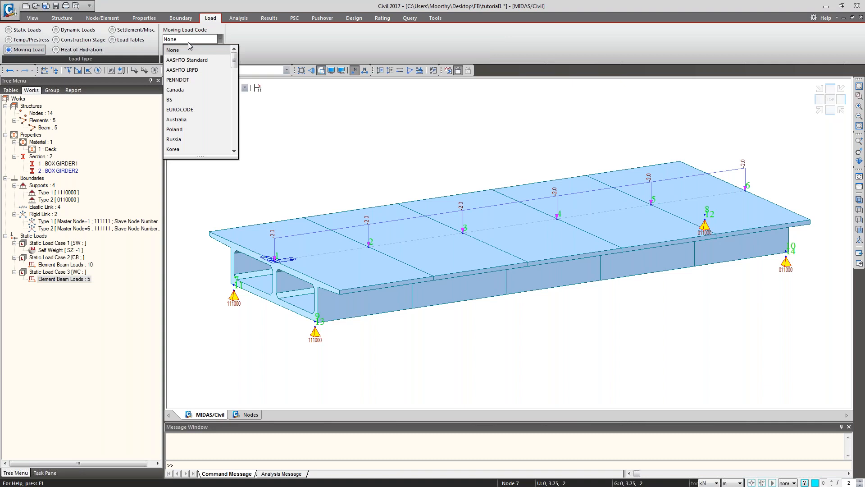
scroll(193, 138, "down", 1)
scroll(193, 140, "down", 2)
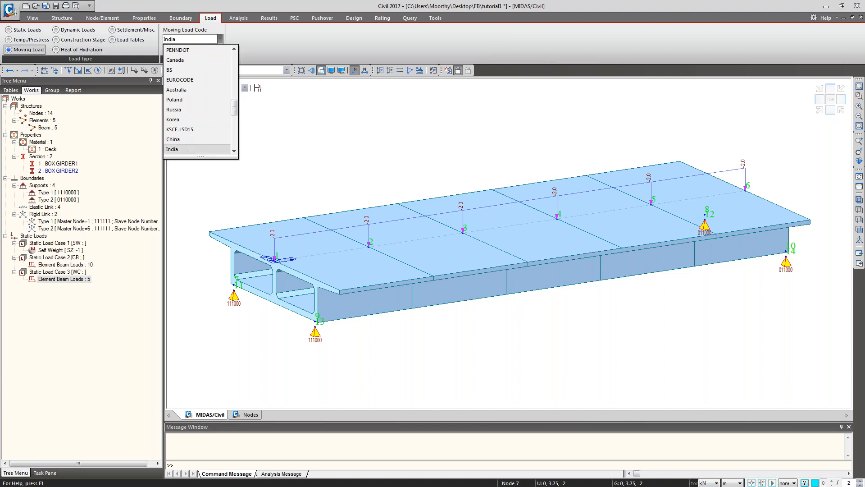
left_click(187, 149)
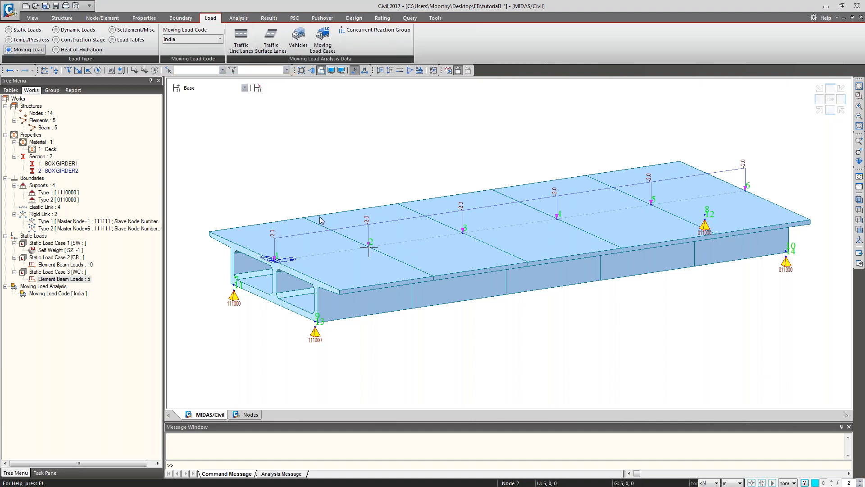
Set up a new traffic line lane named LANE1 with an eccentricity of 2 m and a span length of 25 m.
left_click(241, 40)
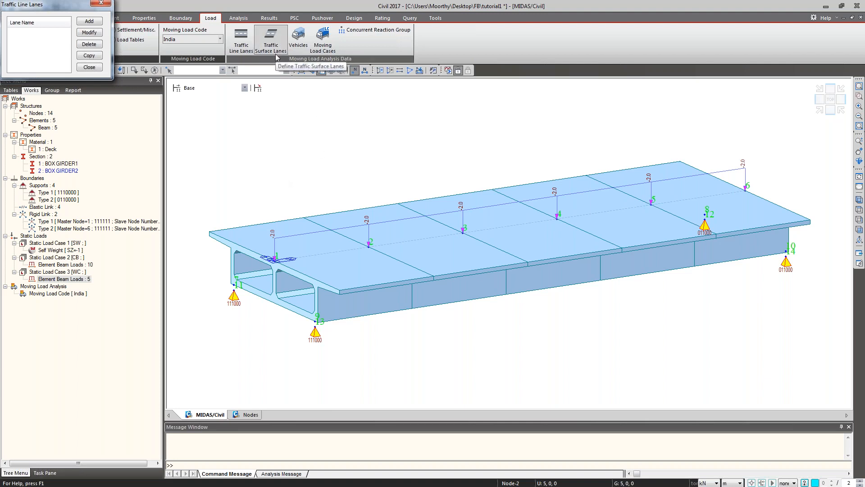
left_click(88, 23)
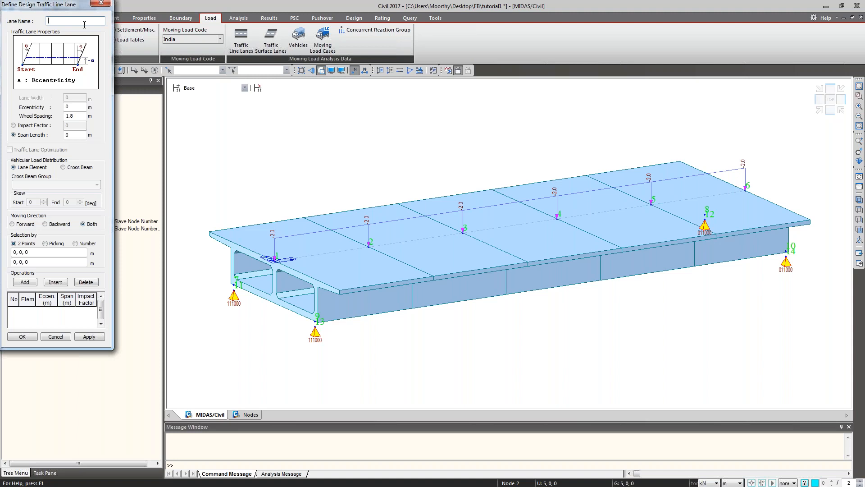
type("LANE1")
double_click(68, 107)
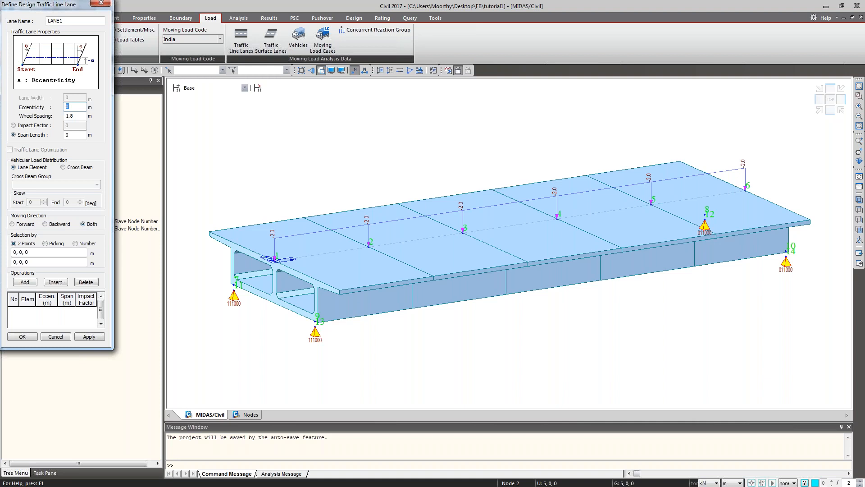
type("2")
left_click(78, 116)
double_click(68, 134)
type("25")
Define LANE1 by two points from node 1 to node 6 along the deck centreline and apply it.
left_click(37, 253)
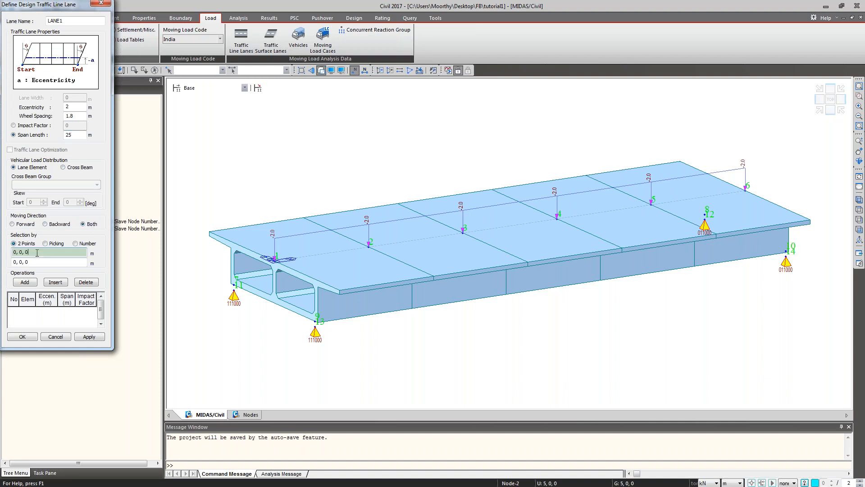
left_click(263, 259)
left_click(730, 193)
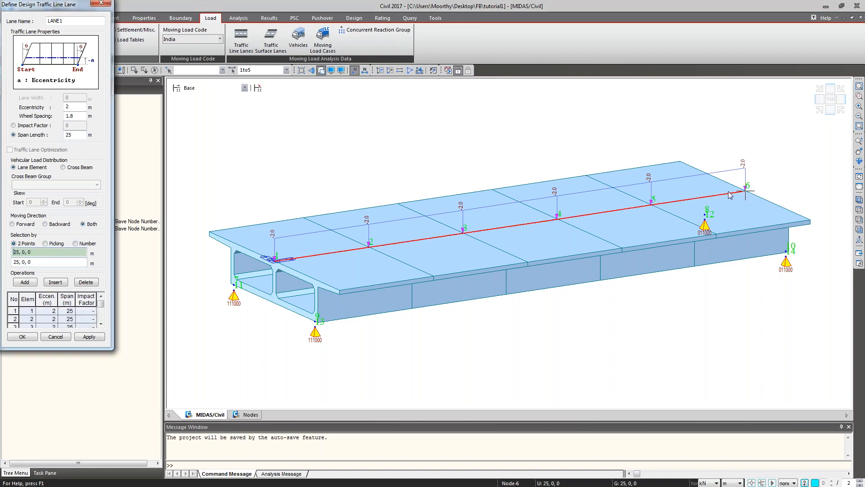
left_click(88, 336)
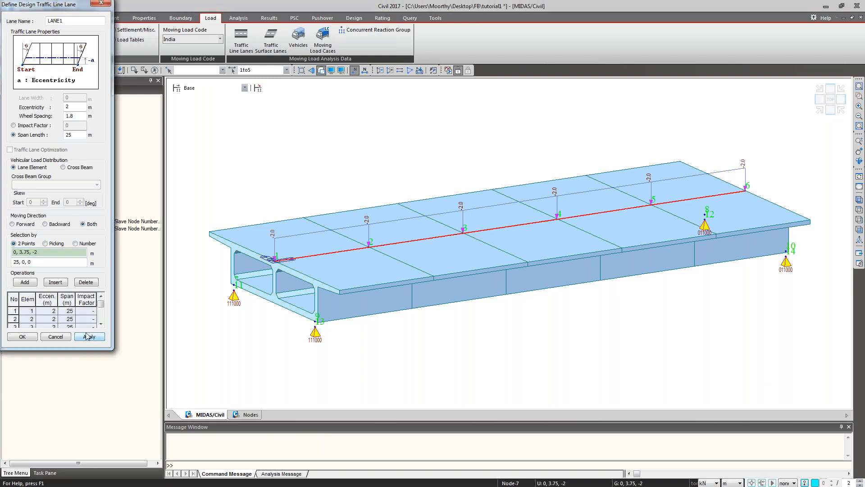
Add a second traffic line lane named LANE2, clearing the element list and redefining it from node 1 to node 6, and finish defining lanes.
left_click(79, 22)
left_click(12, 300)
key("Delete")
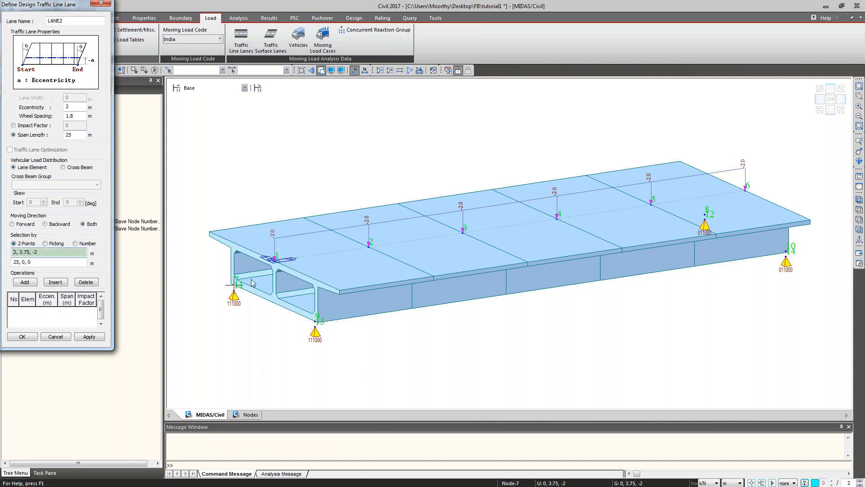
left_click(274, 259)
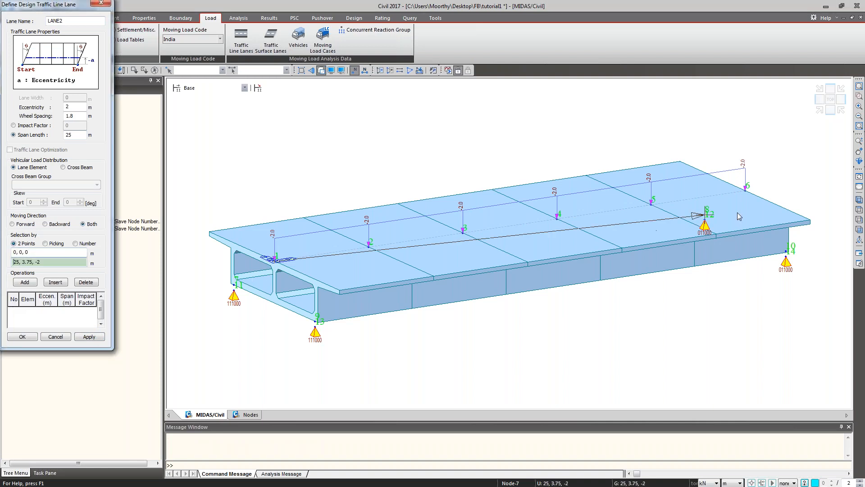
left_click(745, 189)
left_click(94, 336)
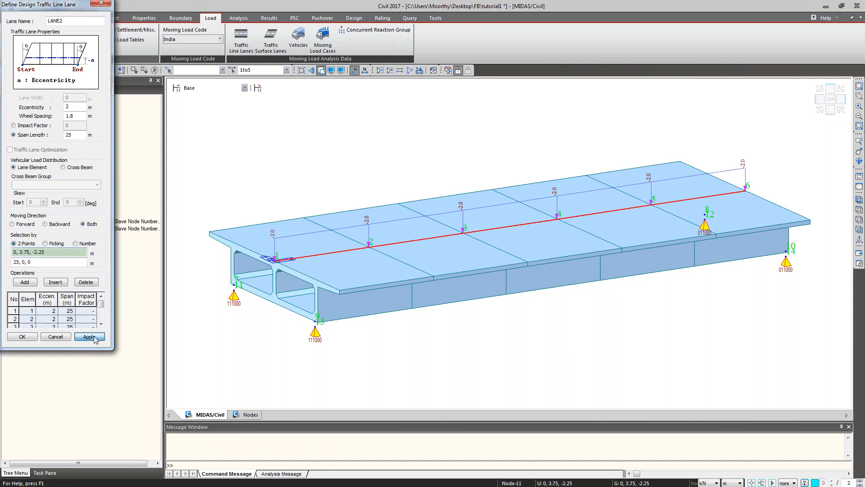
left_click(55, 337)
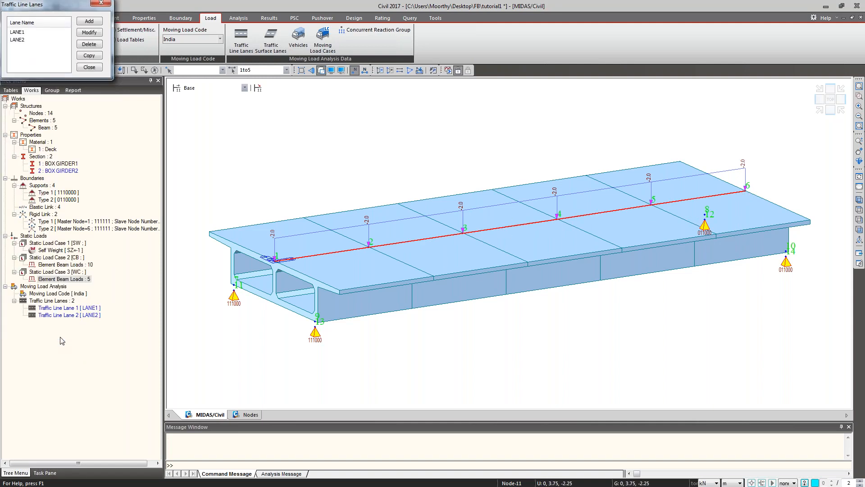
left_click(90, 86)
Display the traffic line lanes on the deck and open the LANE2 definition for editing.
right_click(66, 300)
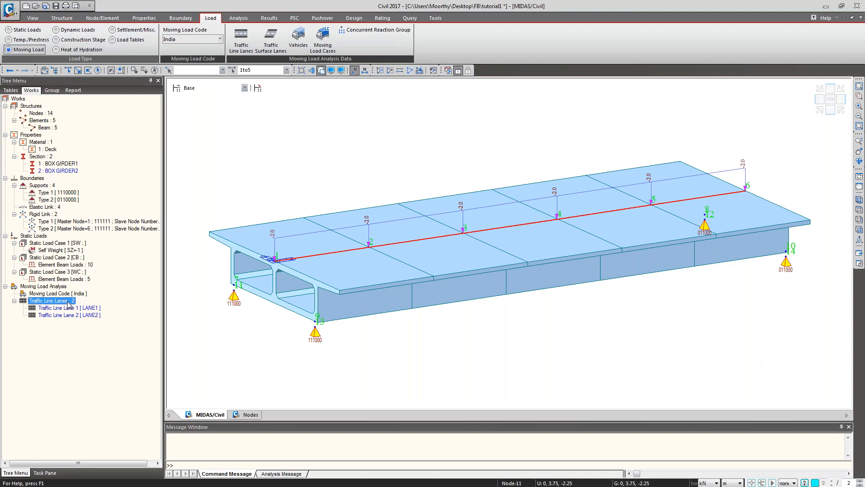
left_click(75, 308)
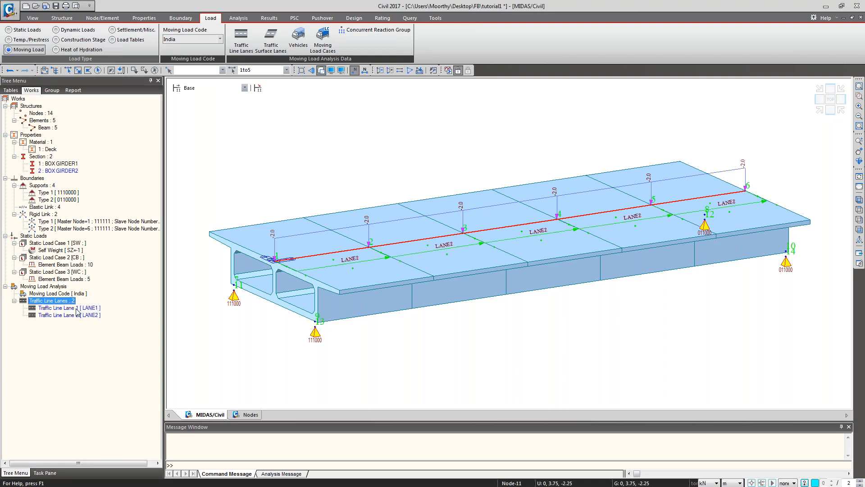
right_click(73, 315)
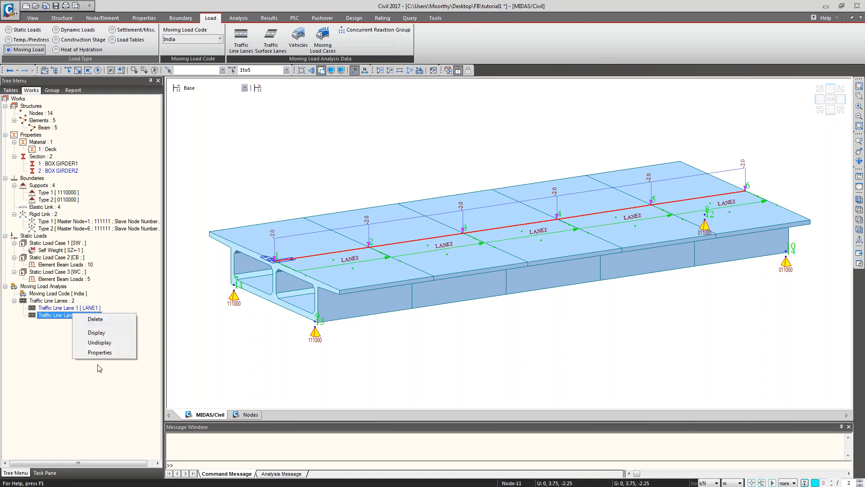
left_click(99, 353)
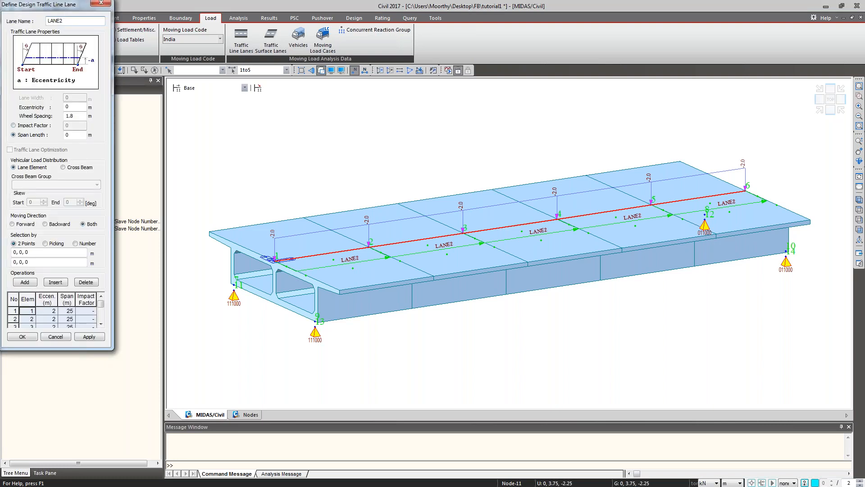
Clear LANE2's element list and set its eccentricity to -2 m.
left_click(16, 299)
key("Delete")
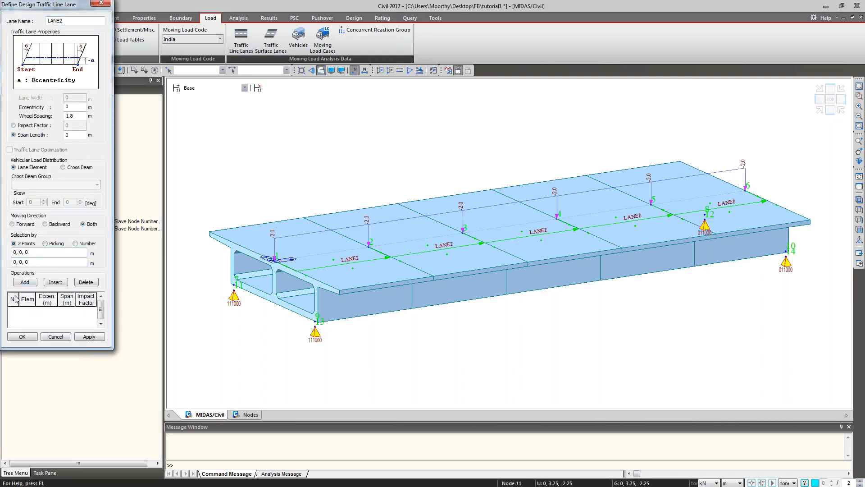
double_click(69, 107)
type("-2")
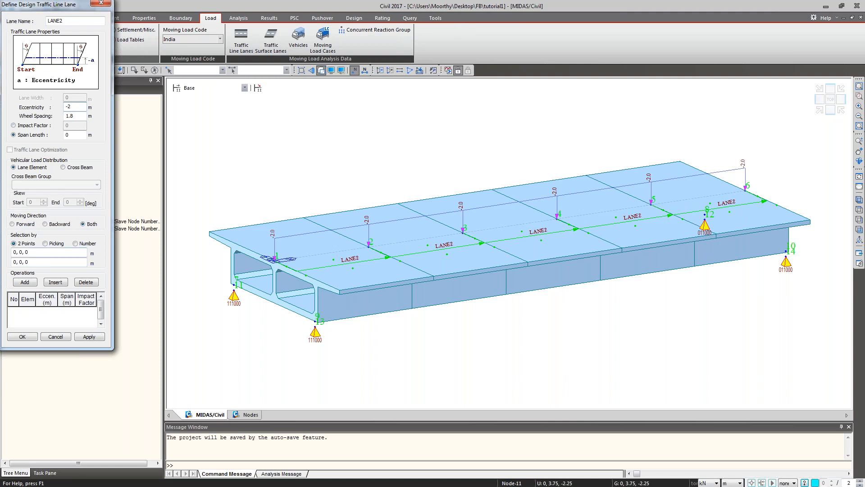
Try to define LANE2 by two points from node 1 to node 6, and clear the resulting element list.
left_click(46, 253)
left_click(263, 265)
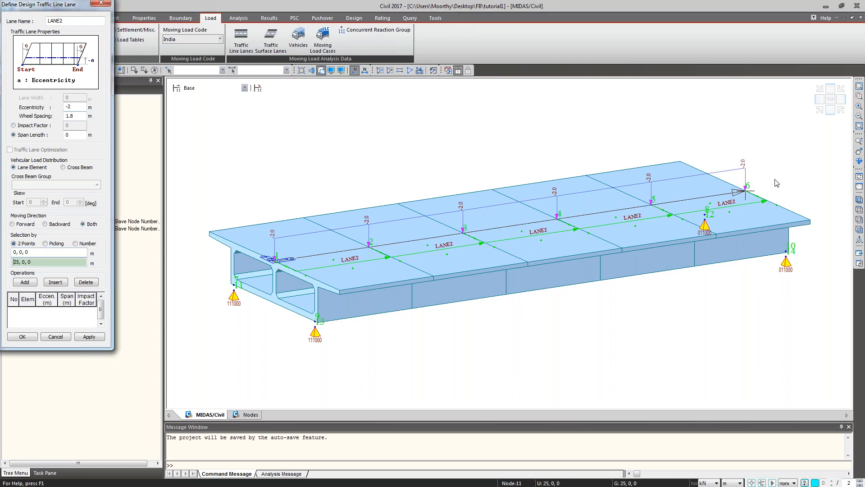
left_click(767, 182)
left_click(96, 338)
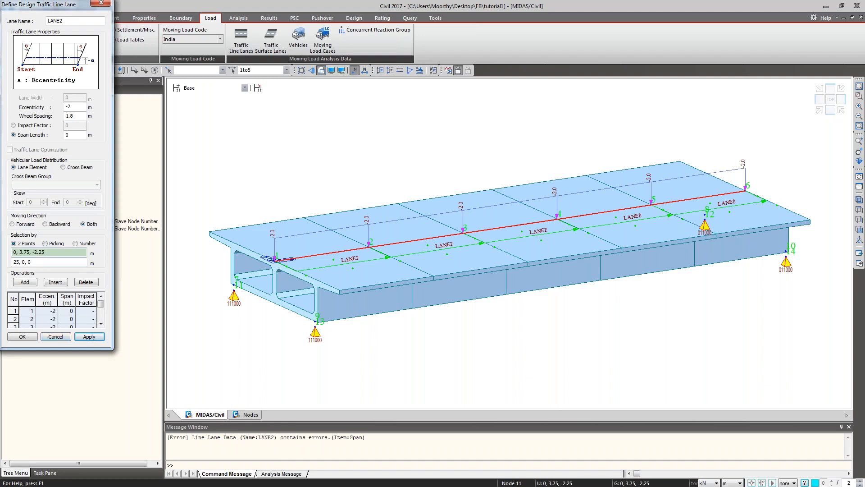
left_click(15, 301)
key("Delete")
Set LANE2's span length to 25 m, redefine it by two points from node 1 to node 6, and apply it.
double_click(72, 135)
type("25")
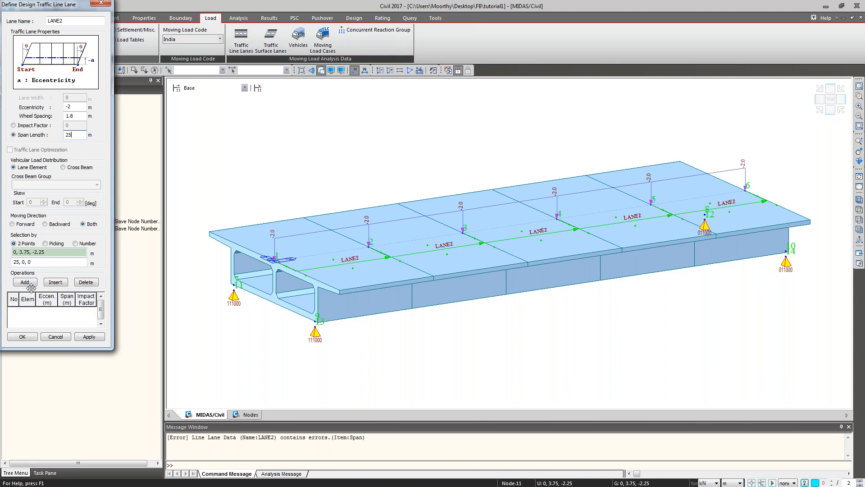
left_click(56, 253)
left_click(244, 260)
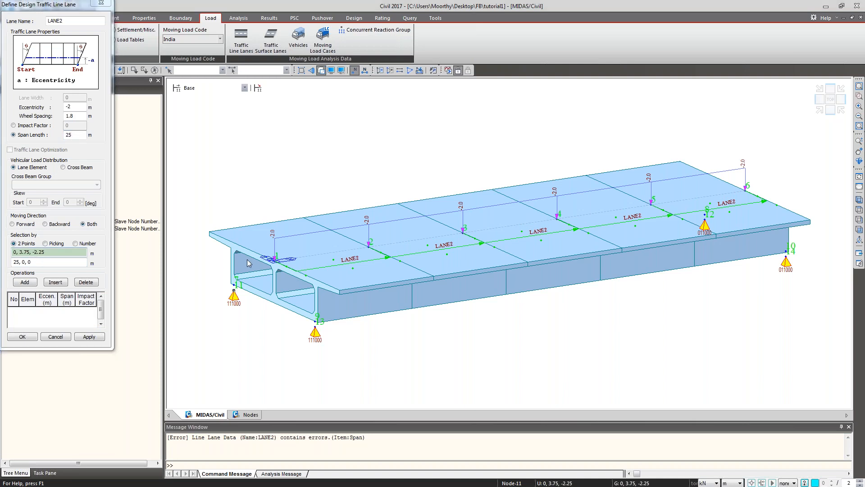
left_click(275, 259)
left_click(746, 188)
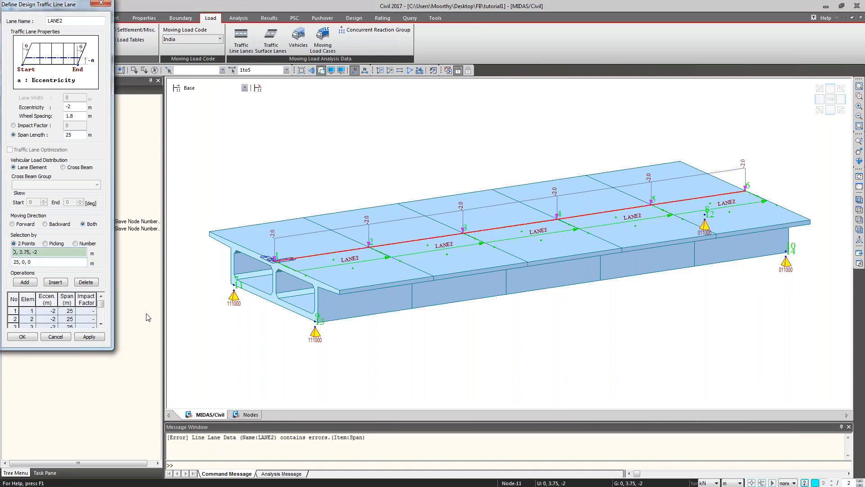
left_click(90, 337)
left_click(55, 336)
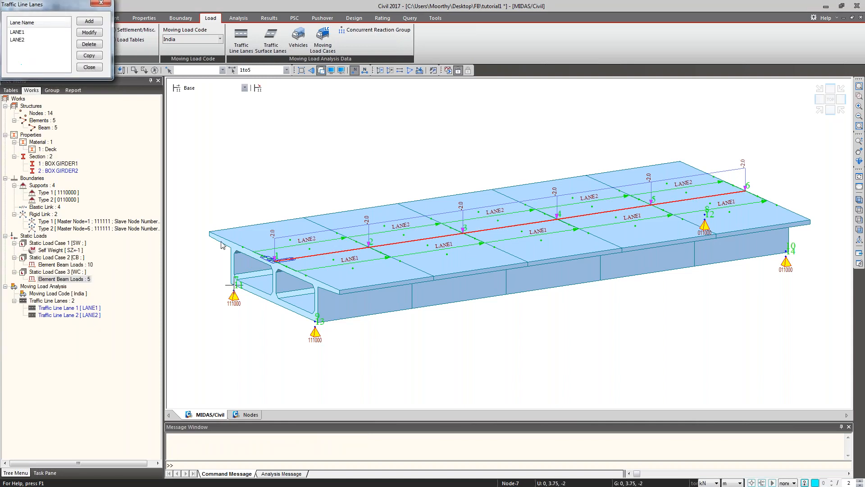
left_click(91, 69)
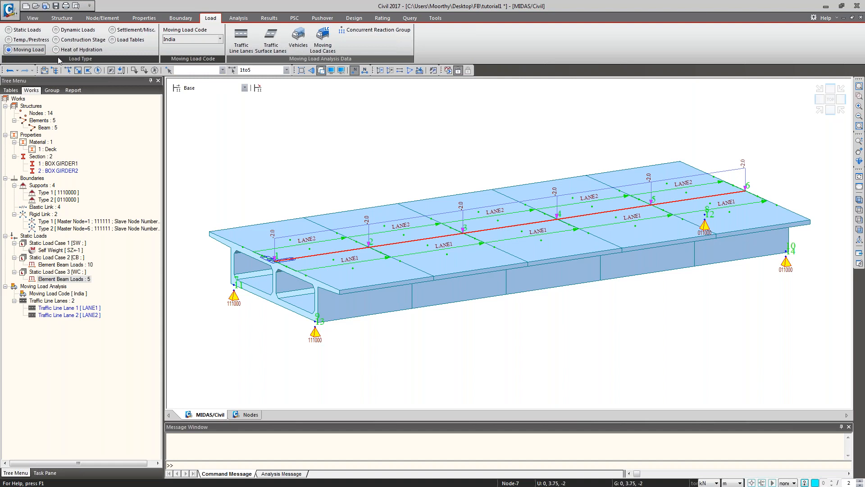
Add a standard Class A vehicle from the IRC:6-2000 Standard Load set.
left_click_drag(0, 46, 203, 89)
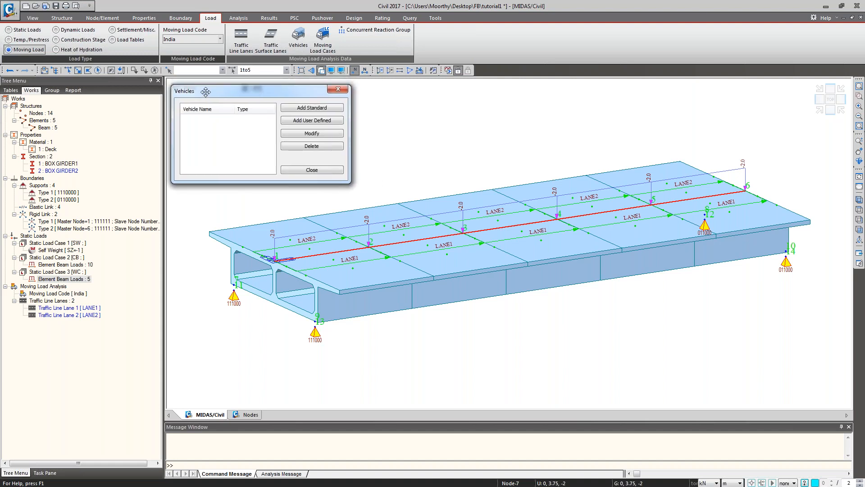
left_click(311, 108)
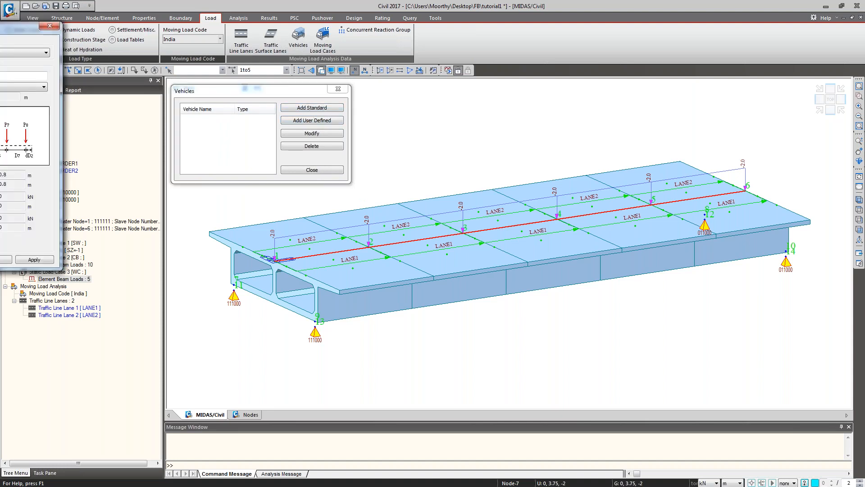
left_click_drag(18, 25, 517, 89)
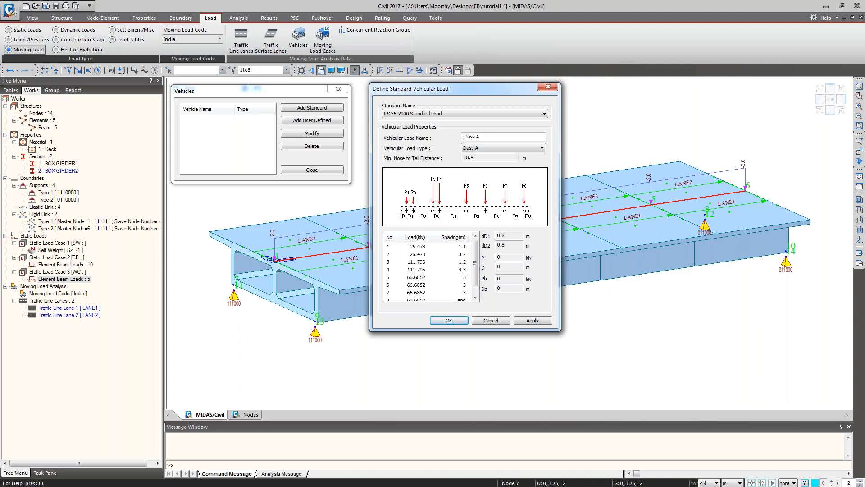
left_click(542, 148)
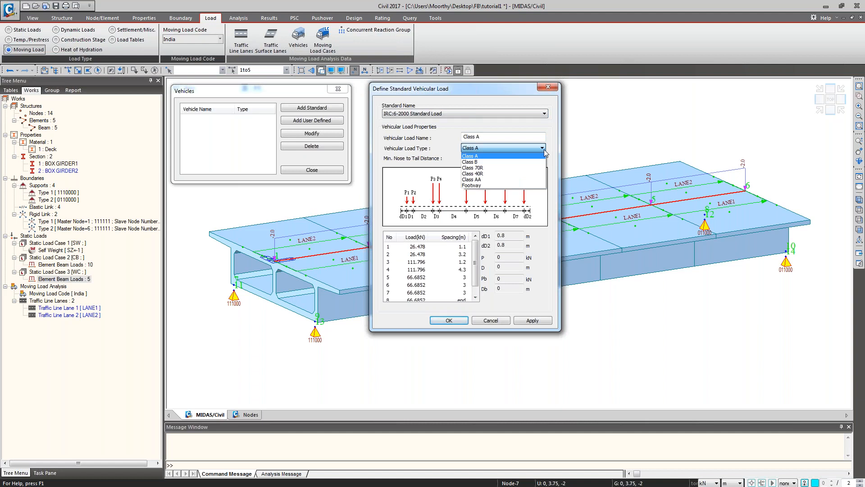
left_click(496, 156)
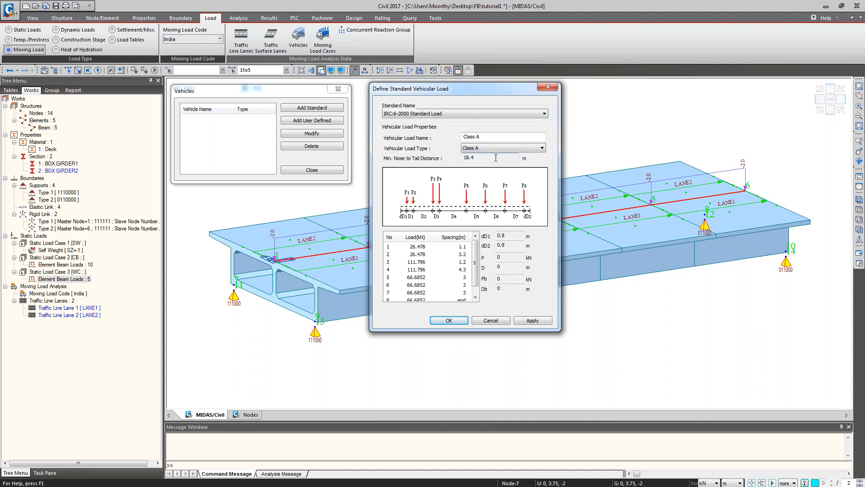
left_click(532, 320)
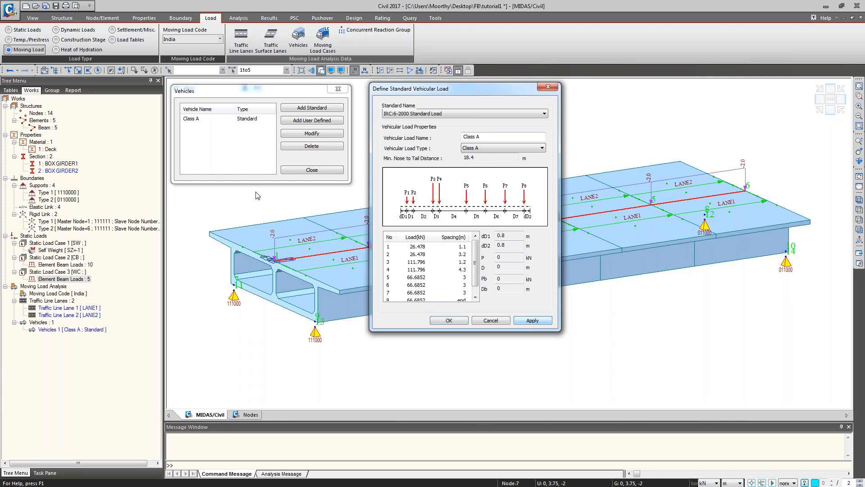
Add a standard Class 70R vehicle from IRC:6-2000 and finish defining vehicles.
left_click(493, 150)
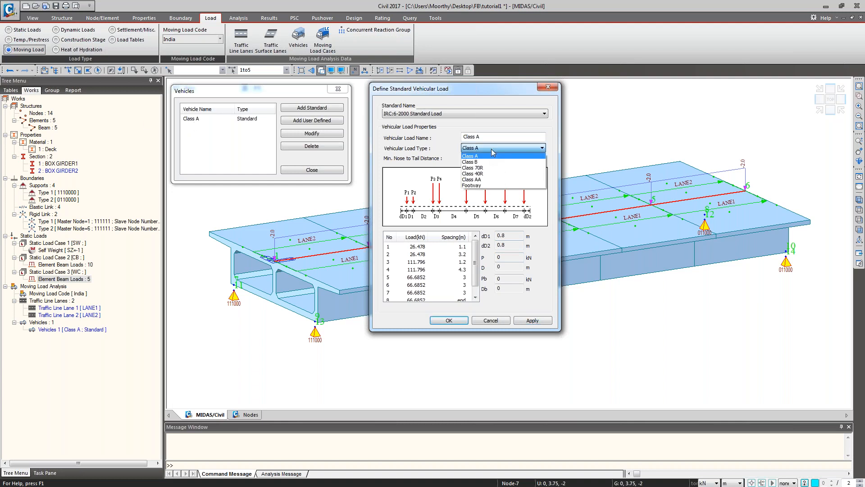
left_click(496, 168)
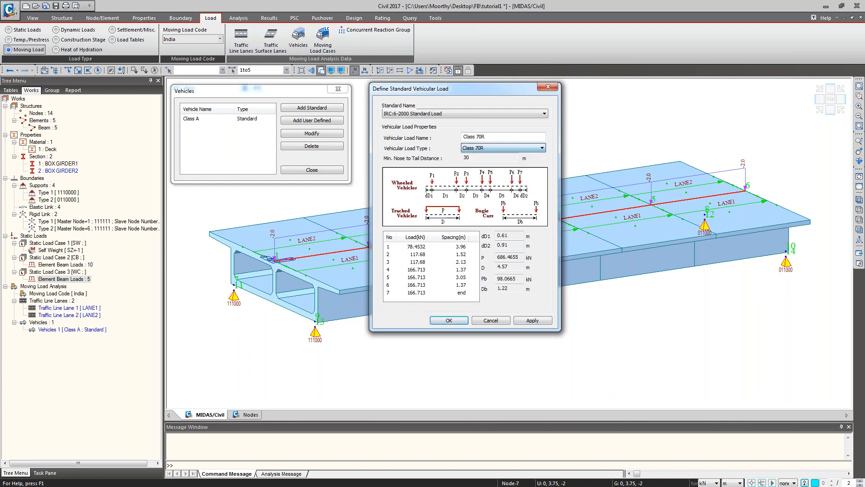
left_click(532, 320)
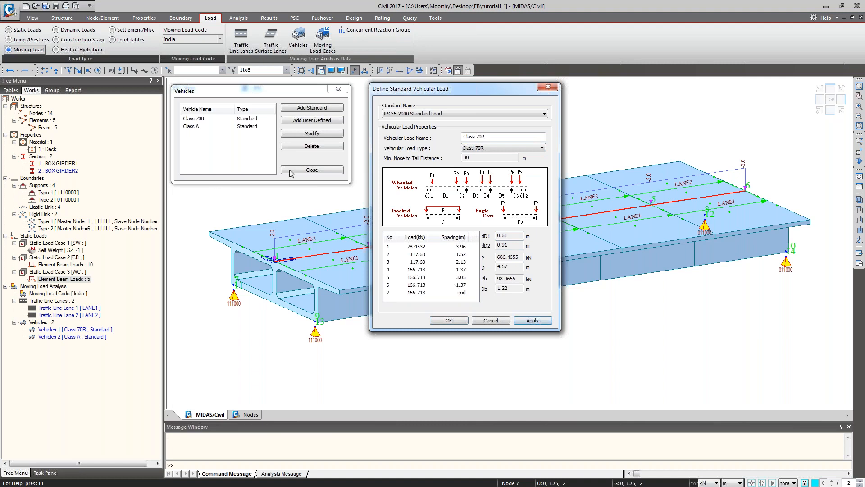
left_click(489, 321)
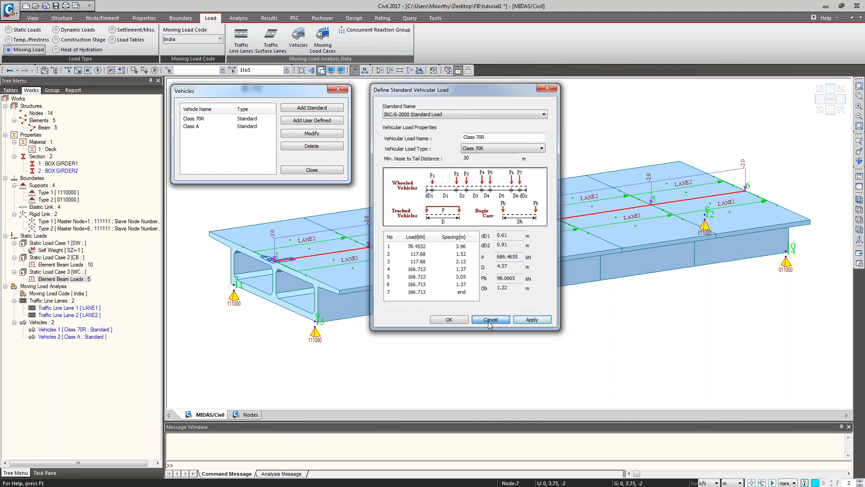
left_click(302, 171)
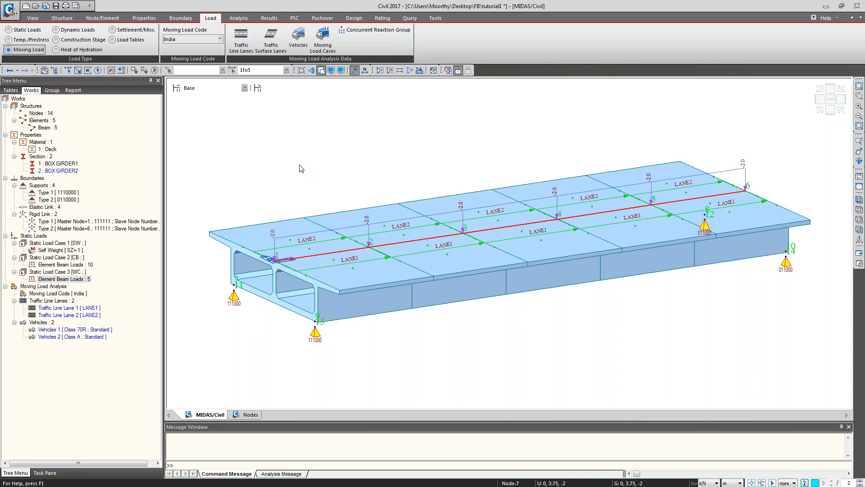
Start a new moving load case named MVC.
left_click(323, 43)
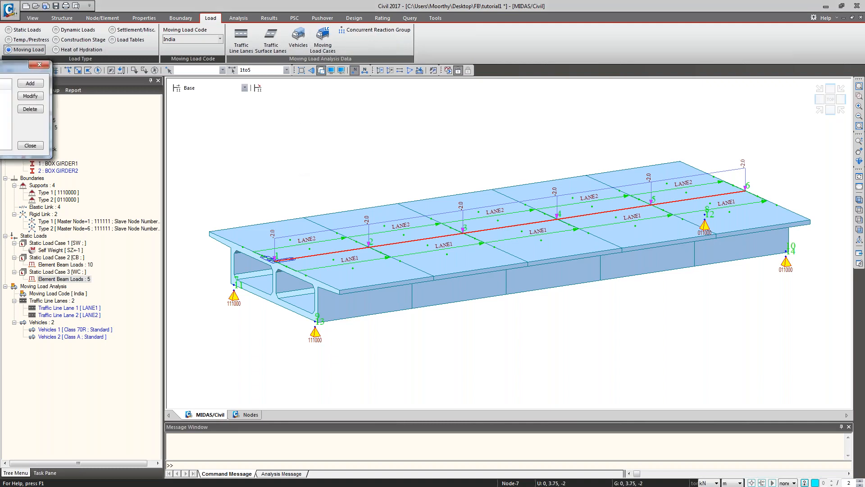
left_click_drag(9, 64, 34, 29)
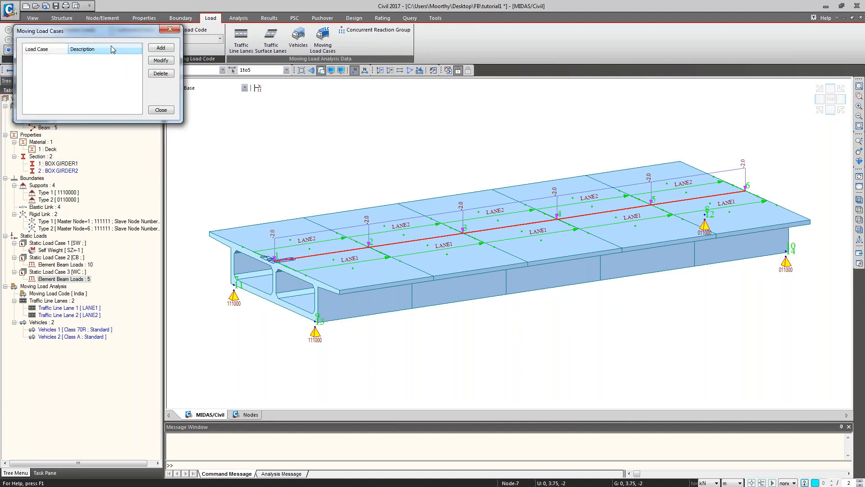
left_click(158, 49)
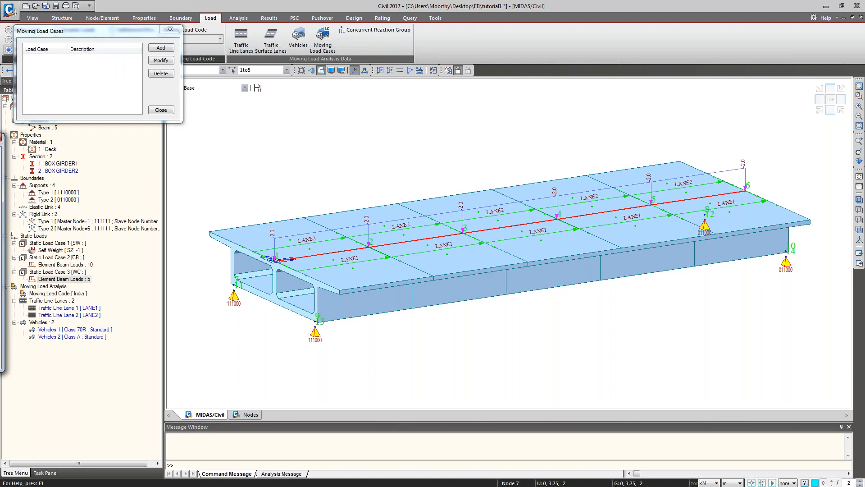
left_click_drag(0, 140, 235, 34)
type("MVC")
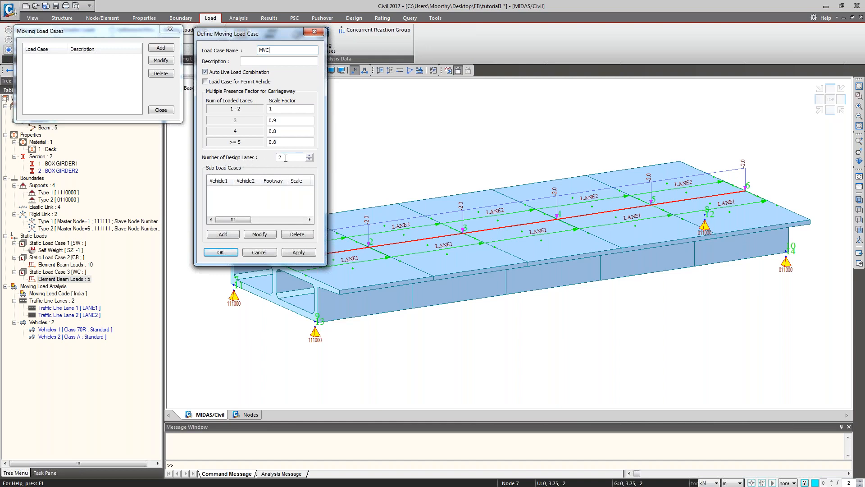
Add a sub-load case with Class A and Class 70R vehicles, assigning LANE1 and LANE2 to the carriageway.
left_click(223, 234)
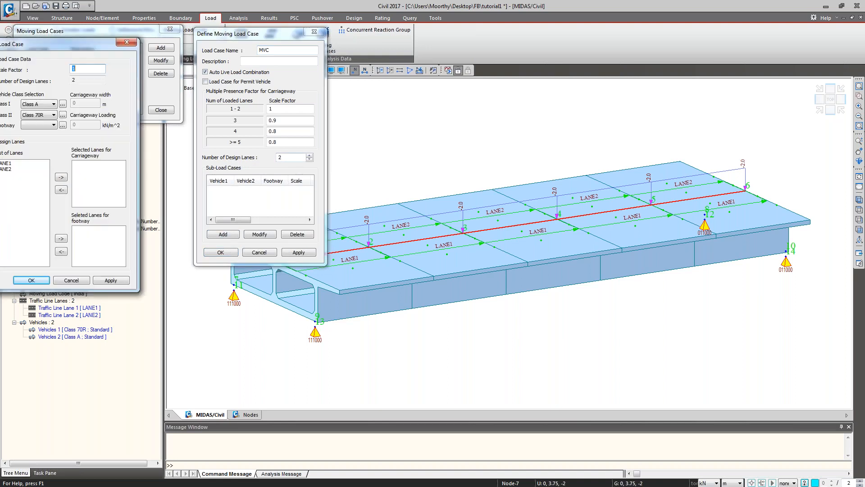
left_click_drag(58, 44, 430, 39)
left_click(414, 99)
left_click(414, 99)
left_click(413, 107)
left_click(413, 103)
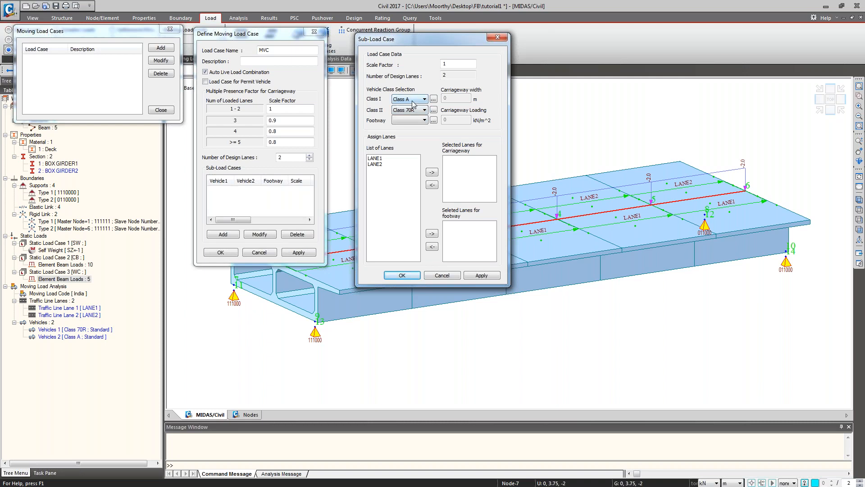
left_click_drag(388, 158, 379, 175)
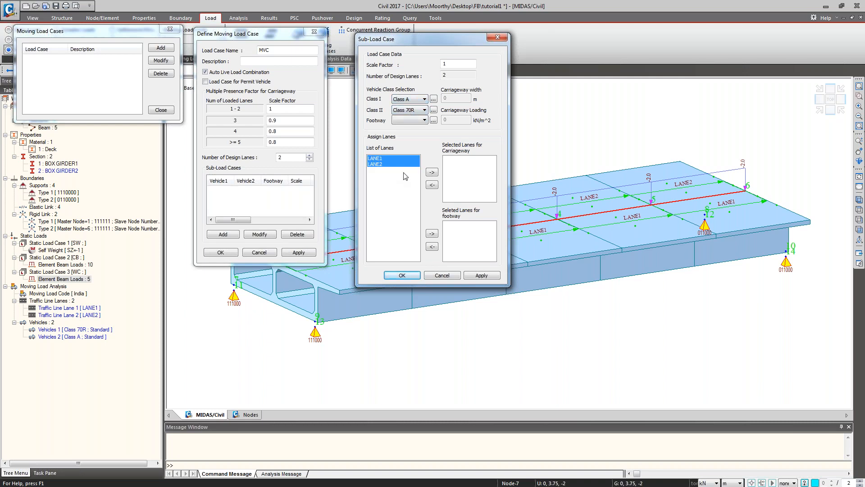
left_click(431, 173)
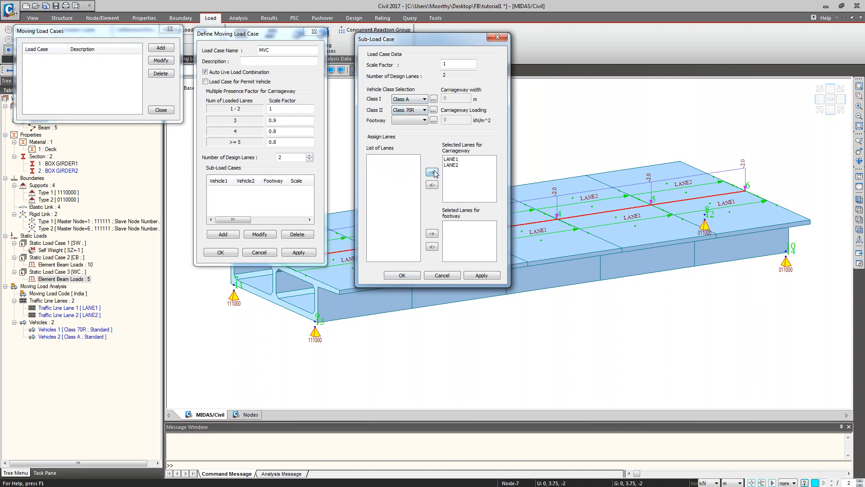
left_click(402, 275)
Delete the Class A and Class 70R sub-load case and turn off Auto Live Load Combination for MVC.
left_click(235, 192)
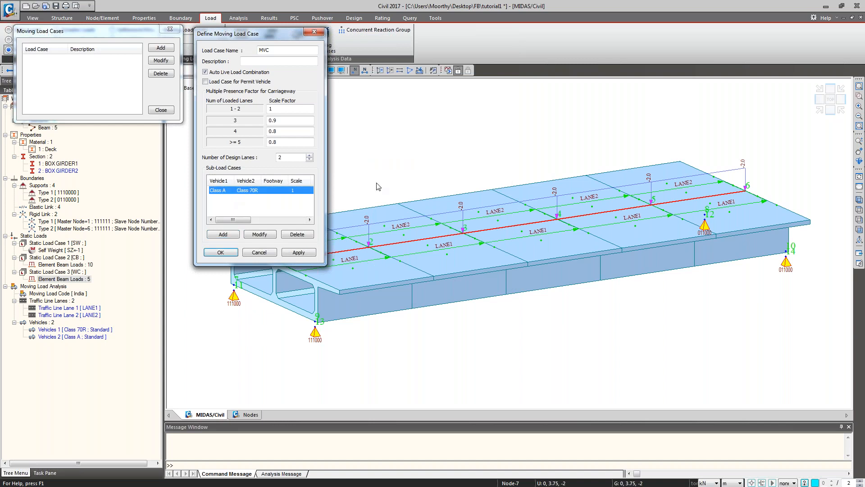
left_click(298, 235)
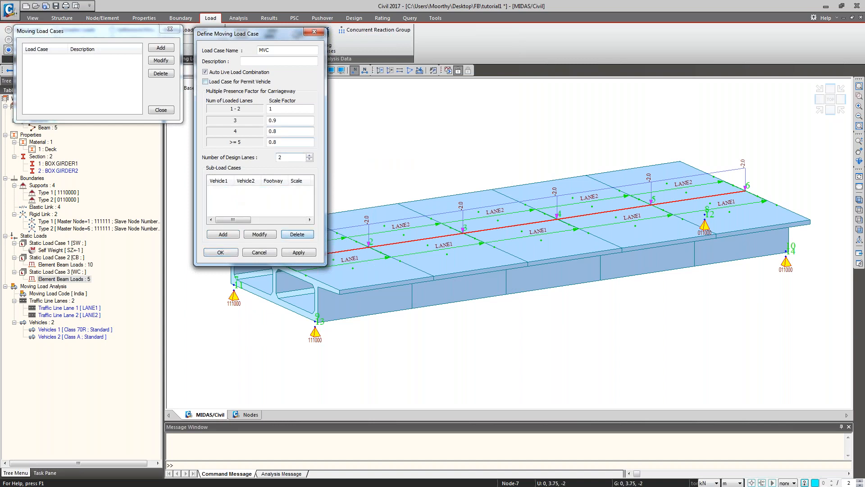
left_click(205, 72)
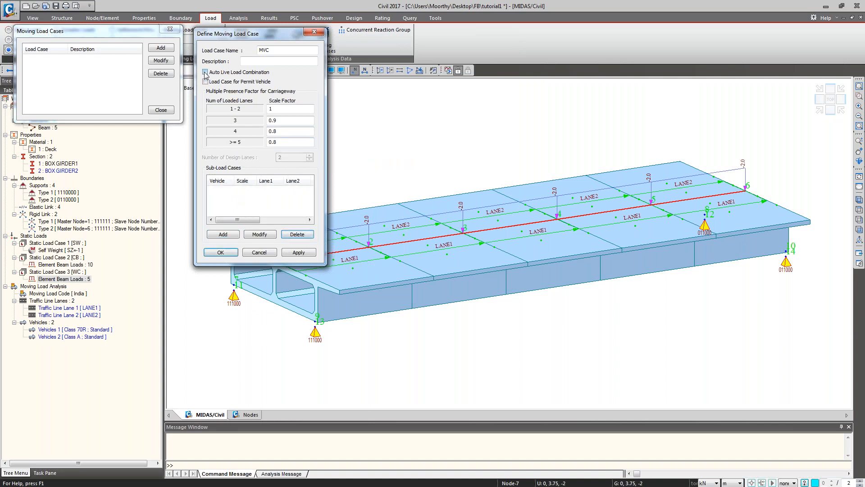
Start a sub-load case for the Class A vehicle with a minimum of 1 loaded lane and LANE1 assigned.
left_click(223, 234)
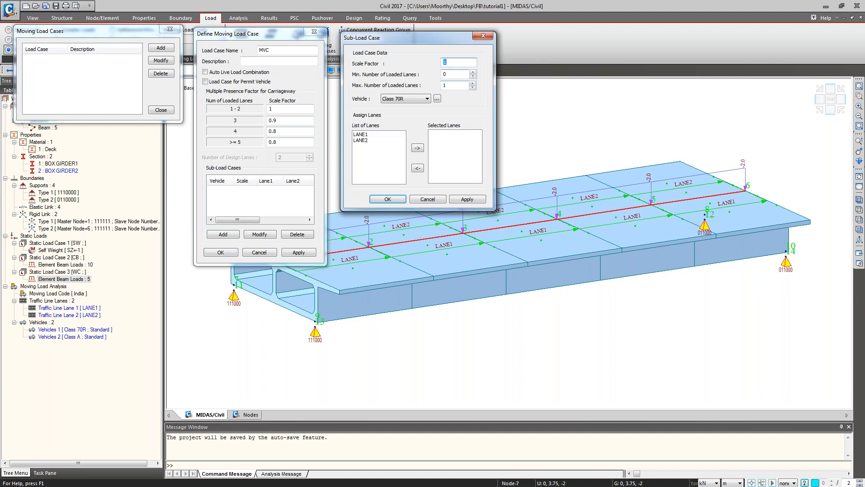
left_click(405, 100)
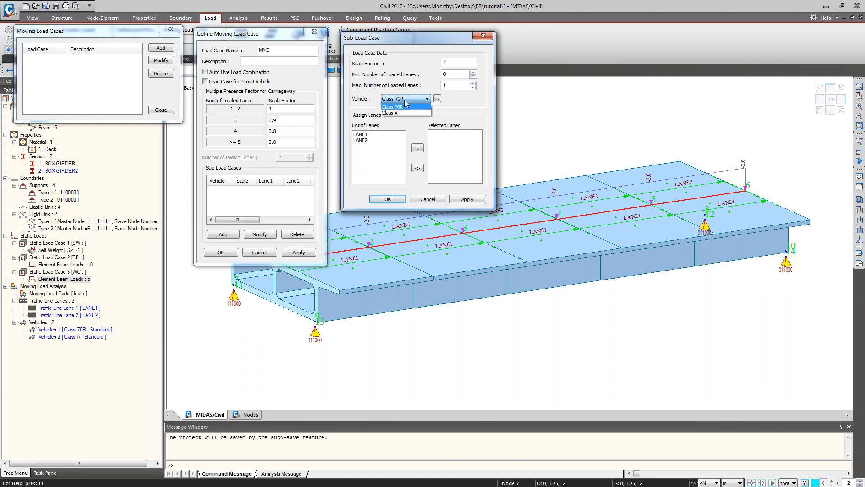
left_click(406, 102)
left_click(406, 99)
left_click(406, 113)
left_click(373, 139)
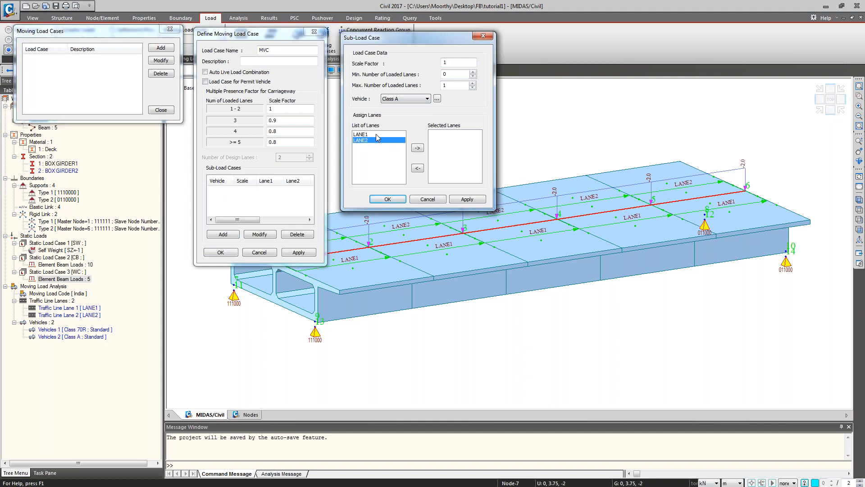
left_click(377, 134)
double_click(444, 74)
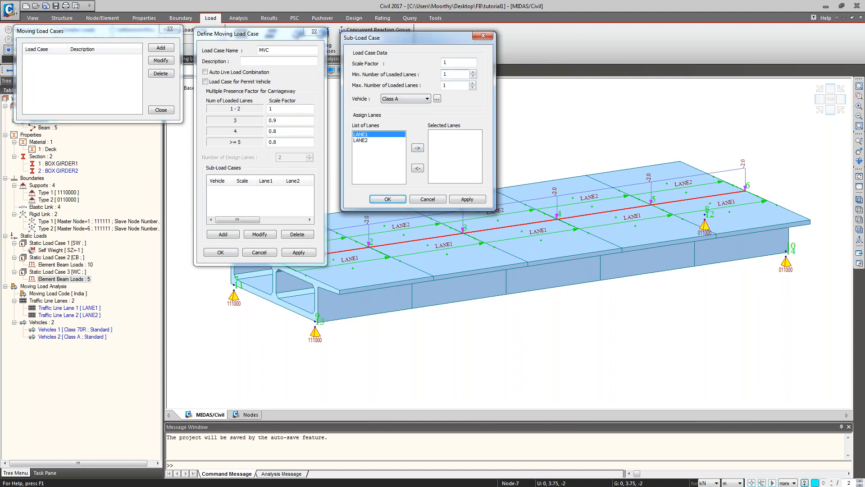
left_click(422, 150)
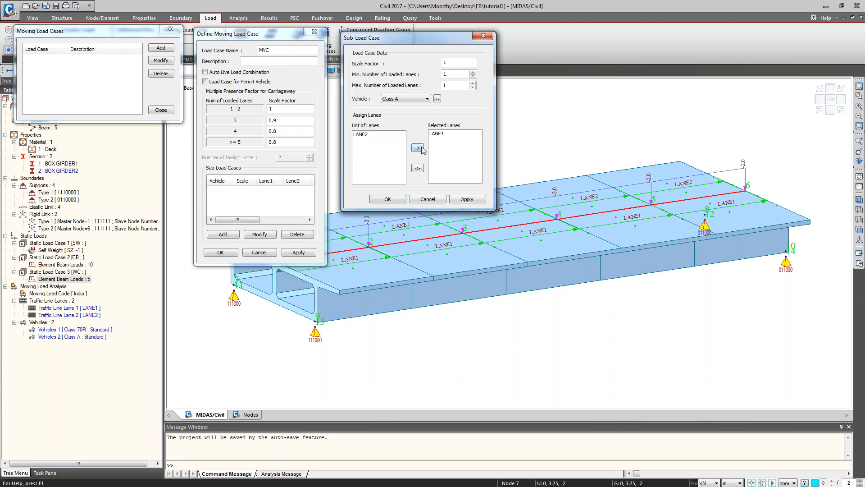
Change the sub-load case's vehicle to Class 70R, assign LANE2 as well, and add it to MVC.
left_click(397, 99)
left_click(401, 105)
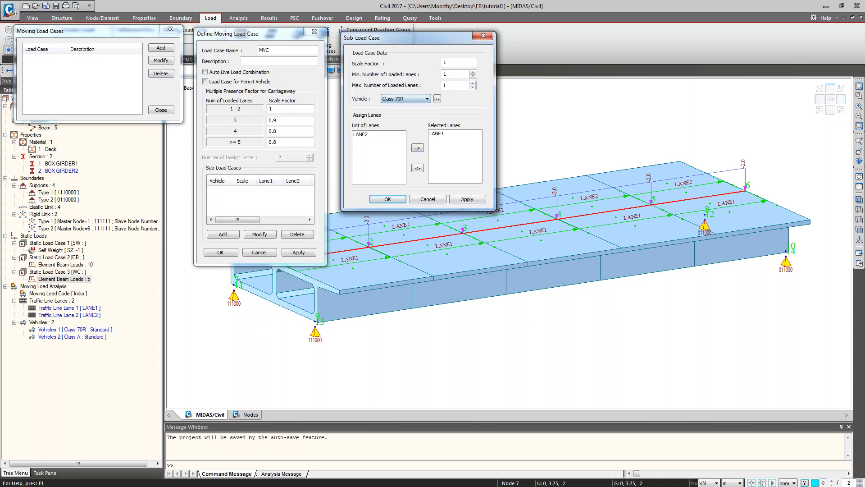
left_click(363, 135)
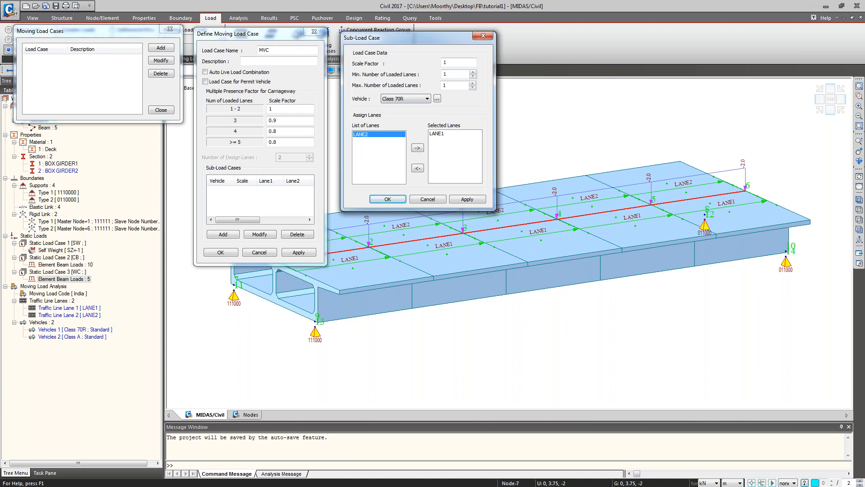
left_click(417, 147)
left_click(403, 200)
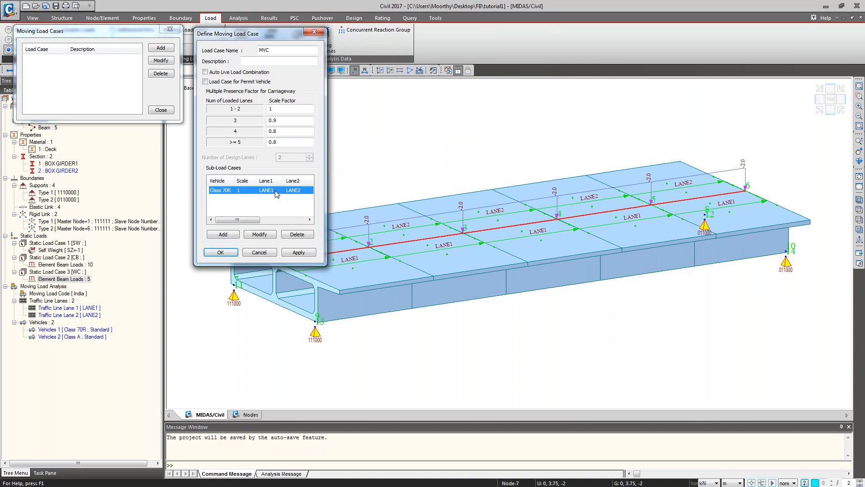
Delete the Class 70R sub-load case and turn on Auto Live Load Combination for MVC.
left_click(296, 234)
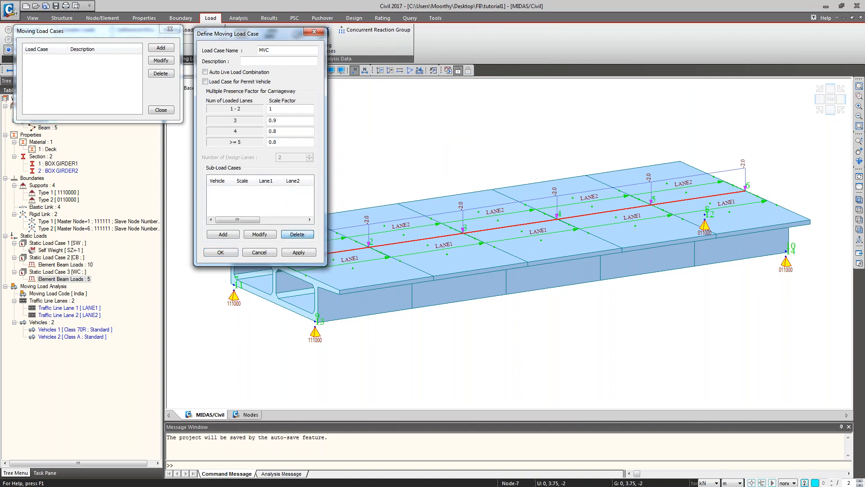
left_click(211, 72)
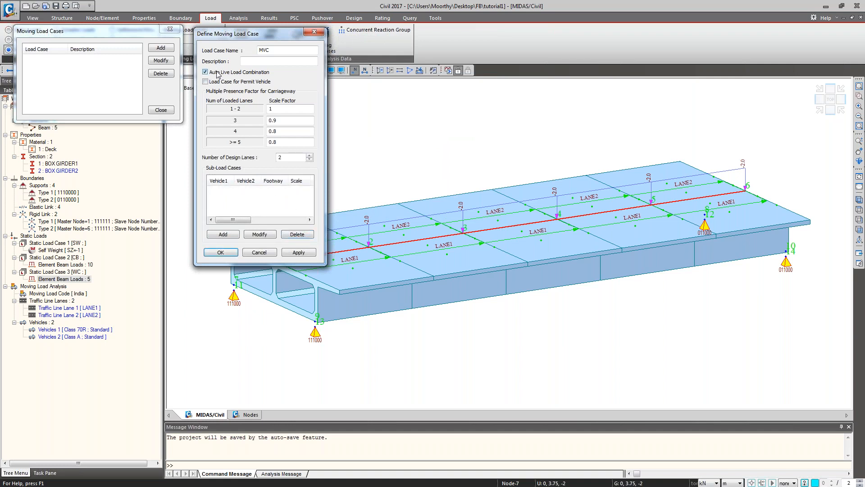
Add a sub-load case with Class A and Class 70R vehicles on carriageway lanes LANE1 and LANE2, and save moving load case MVC.
left_click(229, 234)
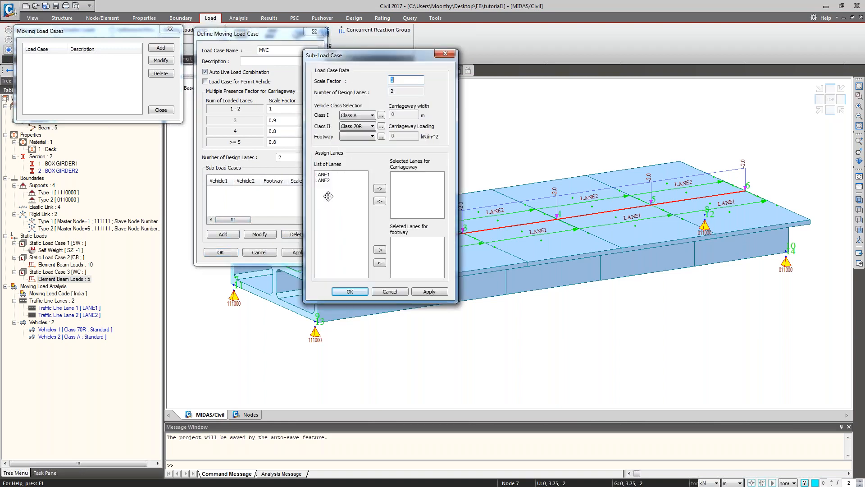
left_click_drag(328, 196, 374, 160)
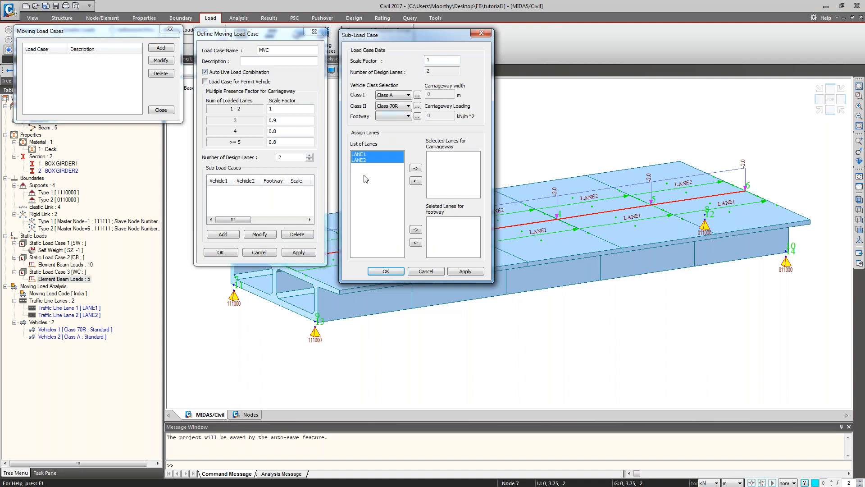
left_click(415, 169)
left_click(385, 271)
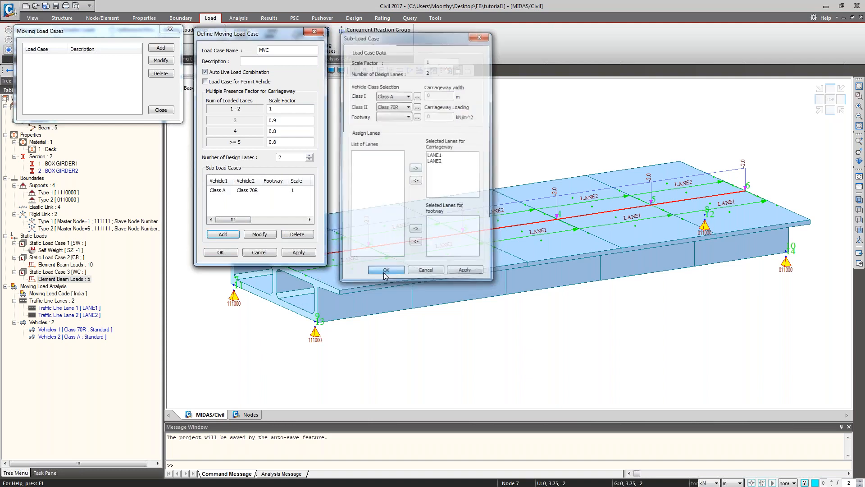
left_click(220, 251)
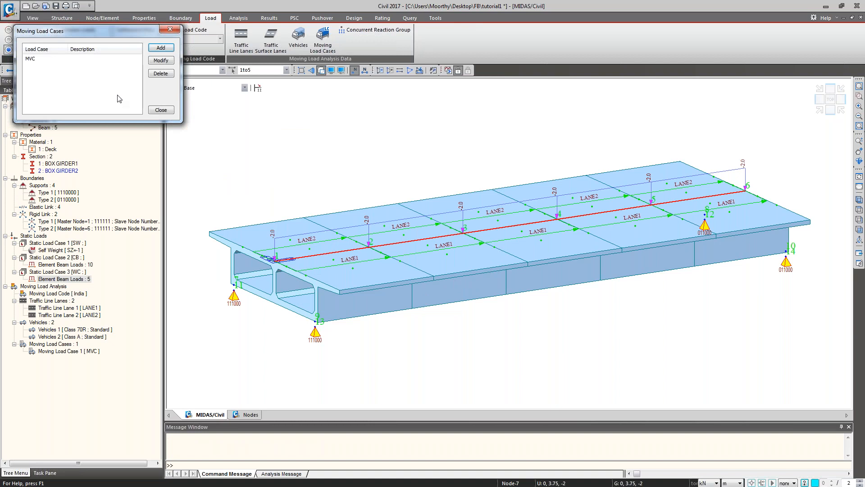
left_click(161, 110)
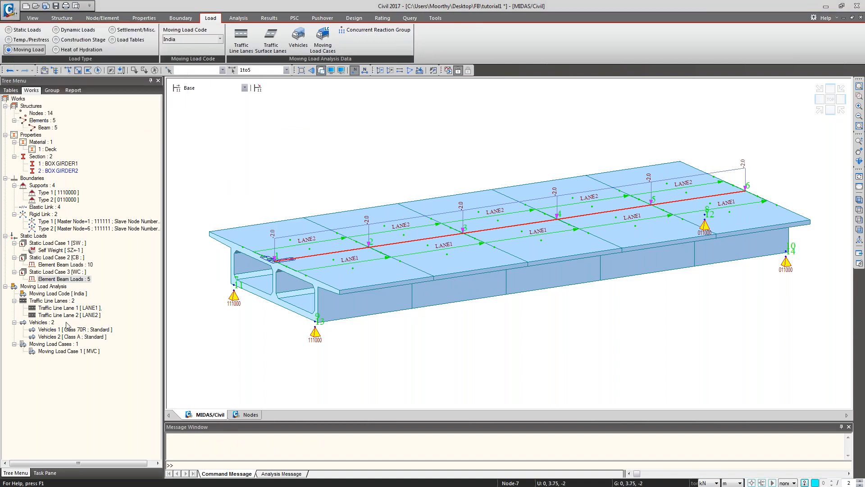
Hide the traffic line lanes in the model view.
right_click(70, 308)
left_click(94, 336)
right_click(42, 308)
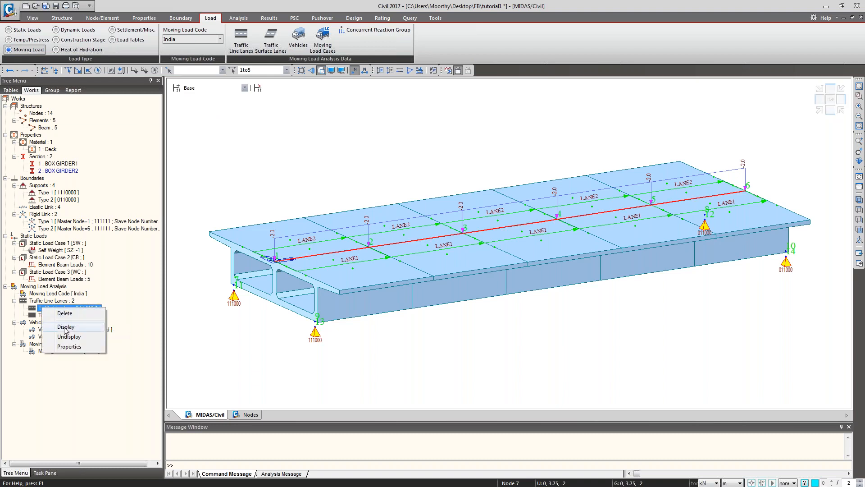
left_click(66, 328)
left_click(87, 335)
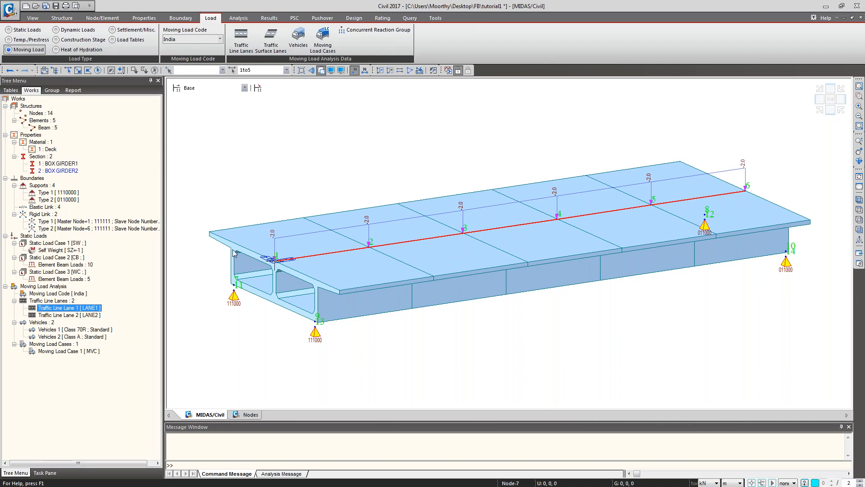
Review the defined Deck material, BOX GIRDER1 section, supports, self weight, and element beam loads of the static load cases.
left_click(51, 150)
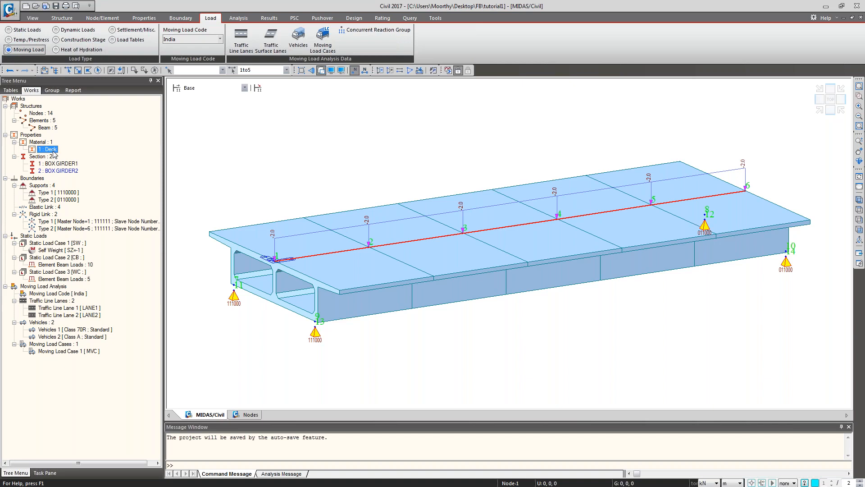
left_click(58, 165)
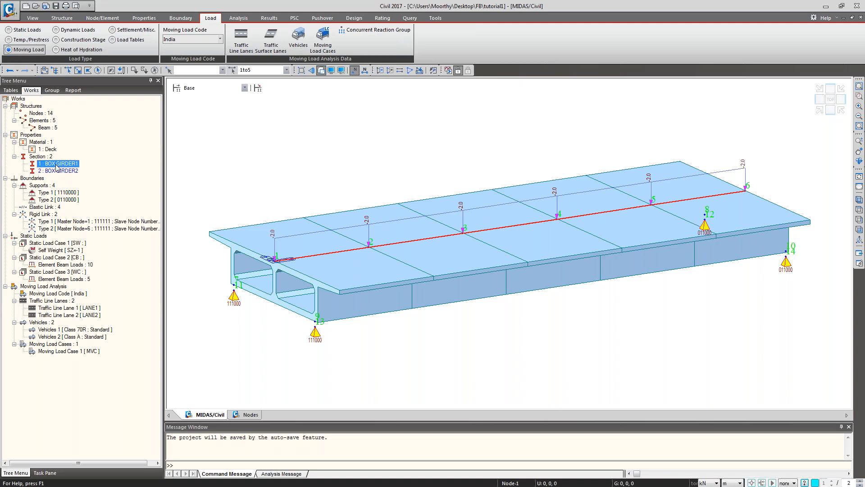
left_click(50, 187)
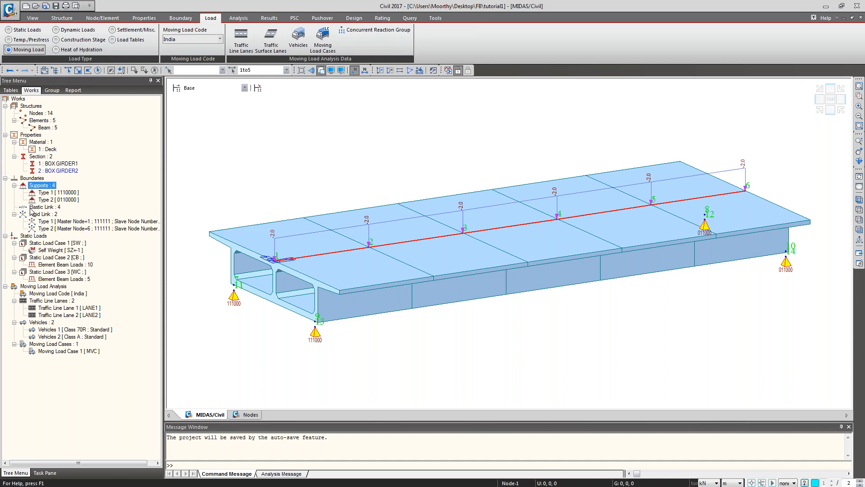
left_click(55, 244)
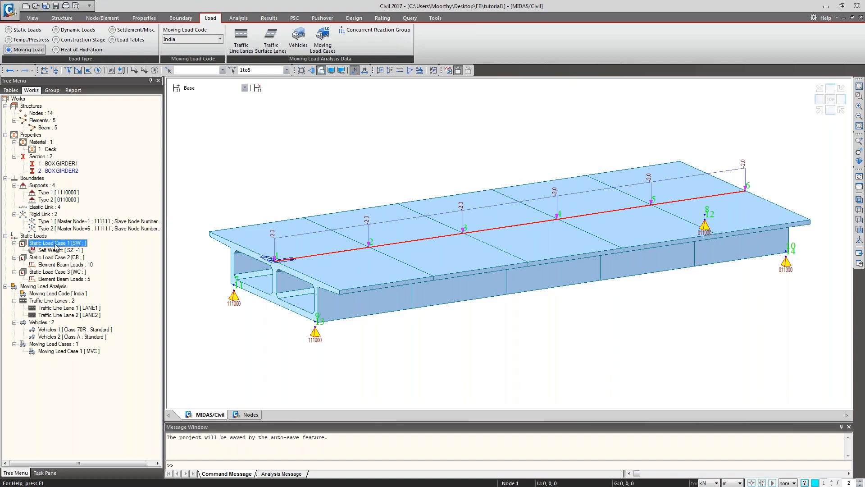
left_click(64, 250)
left_click(66, 265)
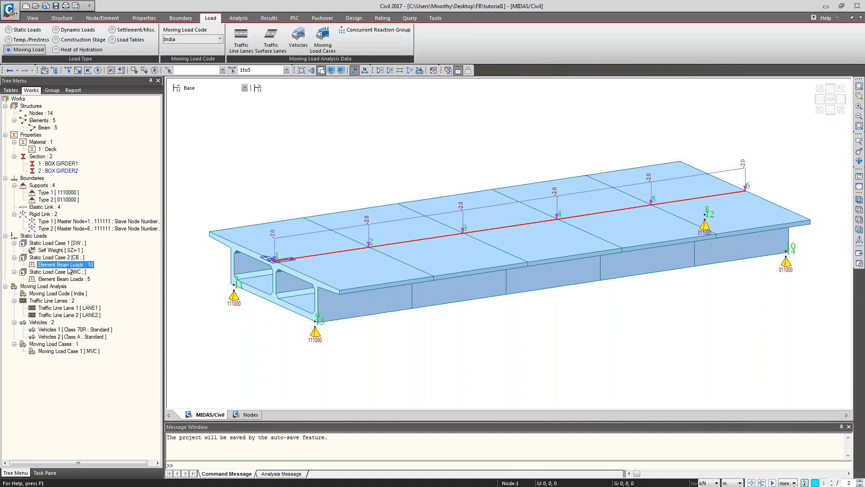
left_click(72, 280)
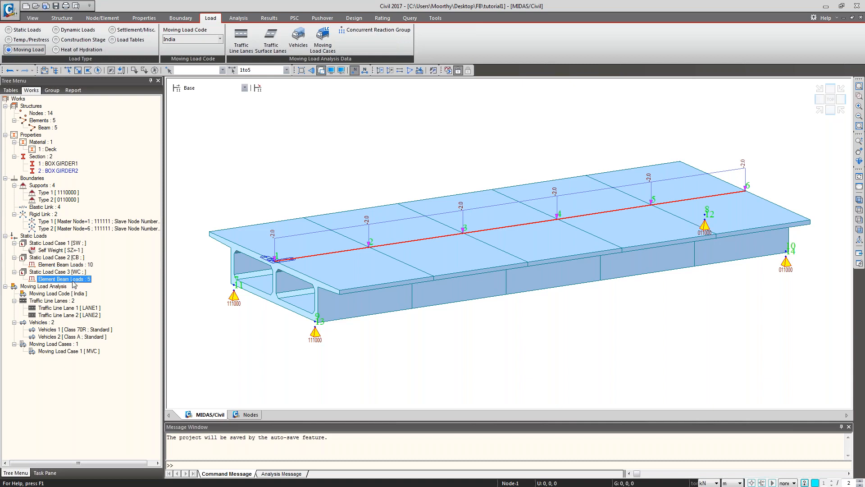
Hide the element beam loads of static load case WC in the model view.
right_click(75, 283)
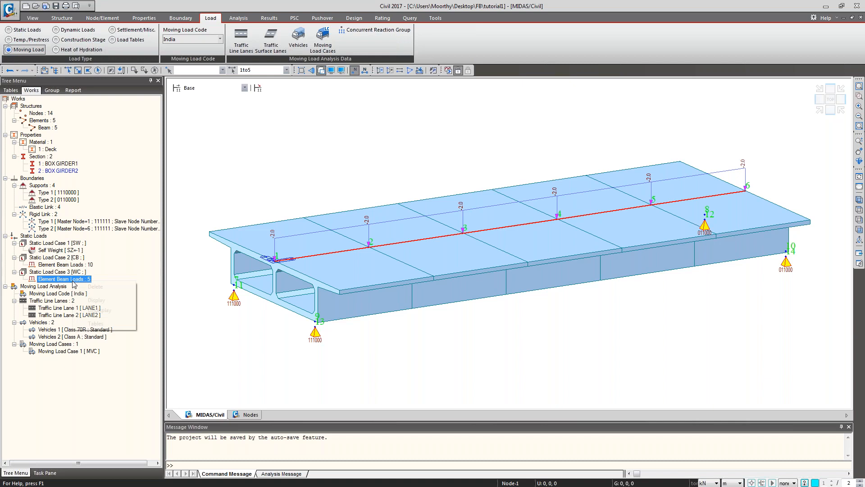
left_click(75, 311)
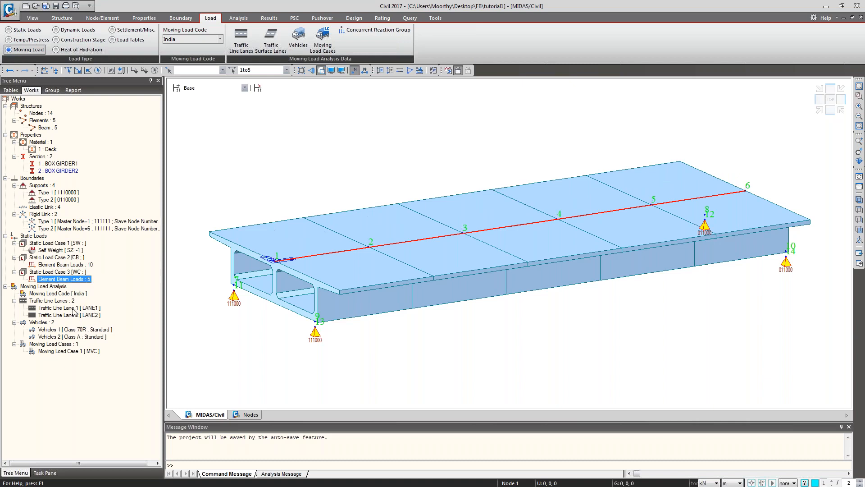
left_click(77, 294)
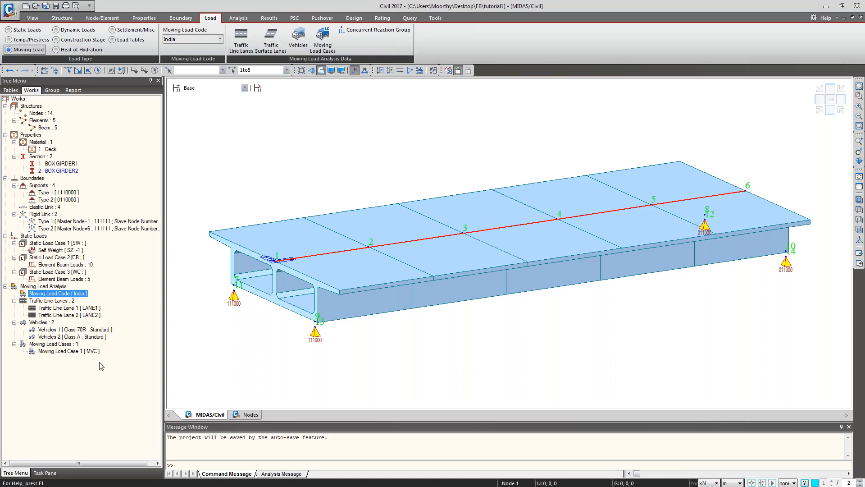
Run the analysis of the bridge model and shrink the message window back down.
left_click(237, 19)
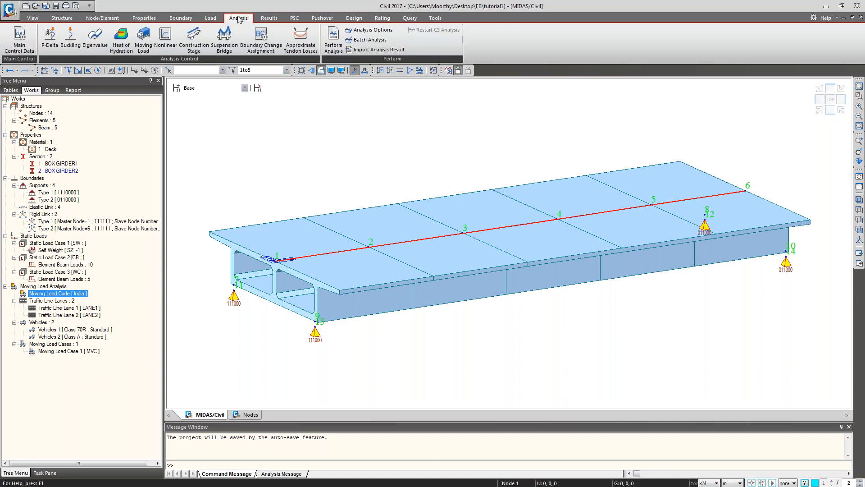
left_click(333, 38)
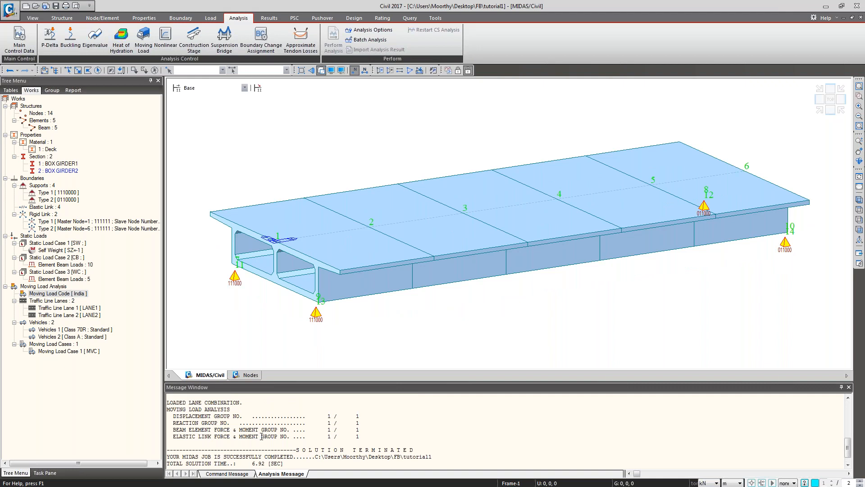
left_click_drag(285, 381, 285, 421)
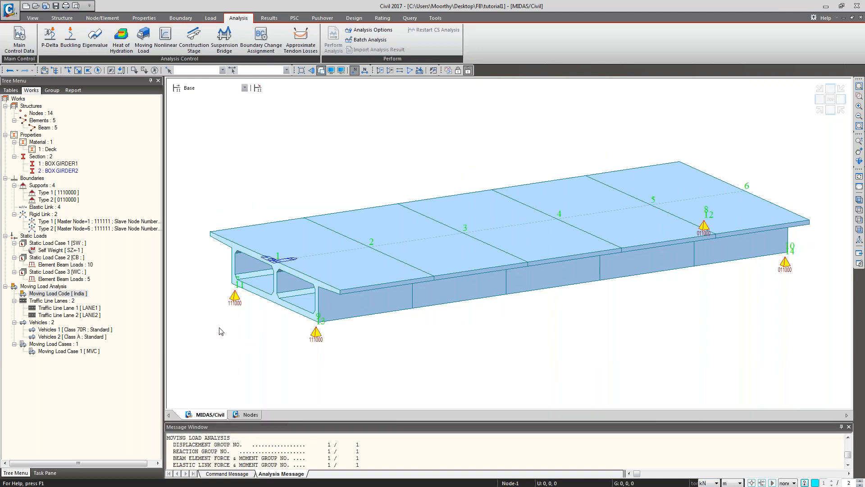
Auto-generate the concrete design load combinations using design code IRC:6 LSD, considering the ultimate limit state.
left_click(269, 18)
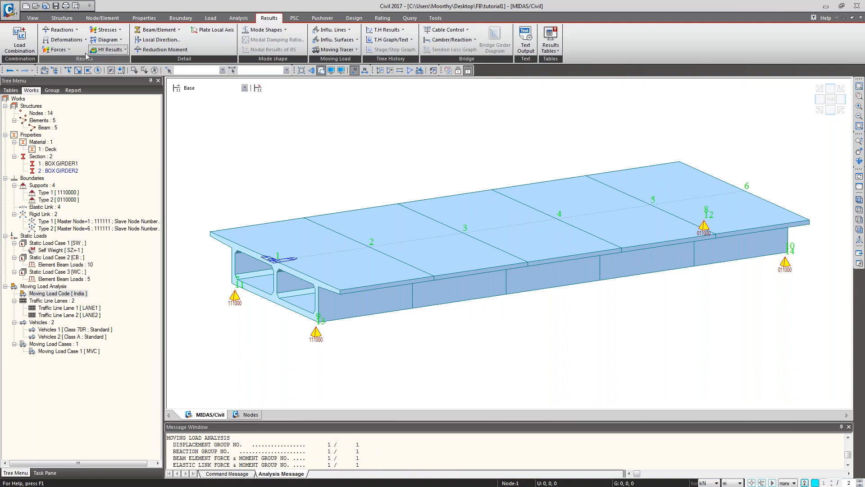
left_click(20, 45)
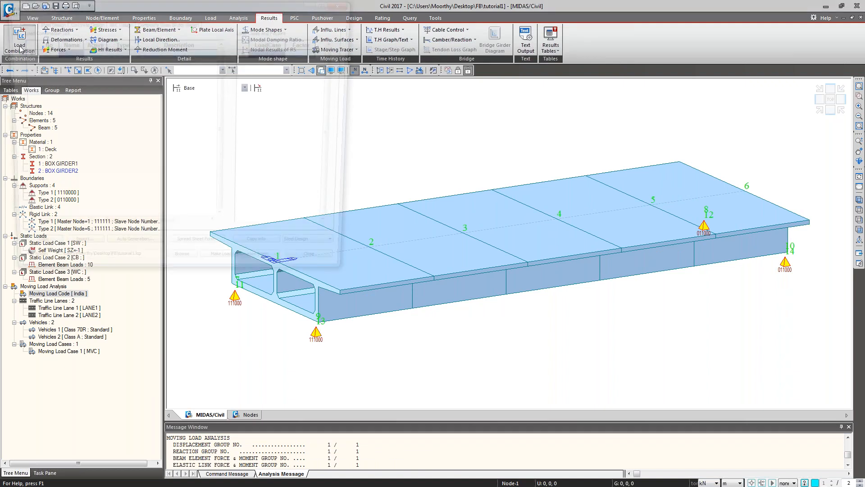
left_click(81, 22)
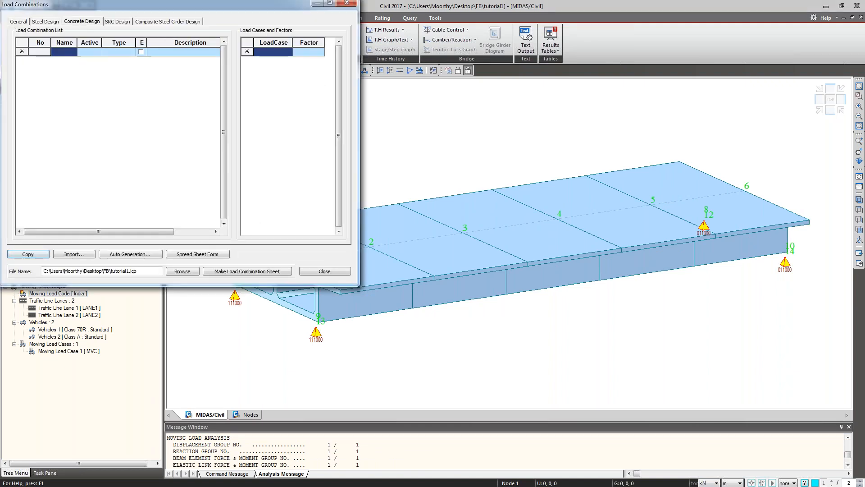
left_click(137, 255)
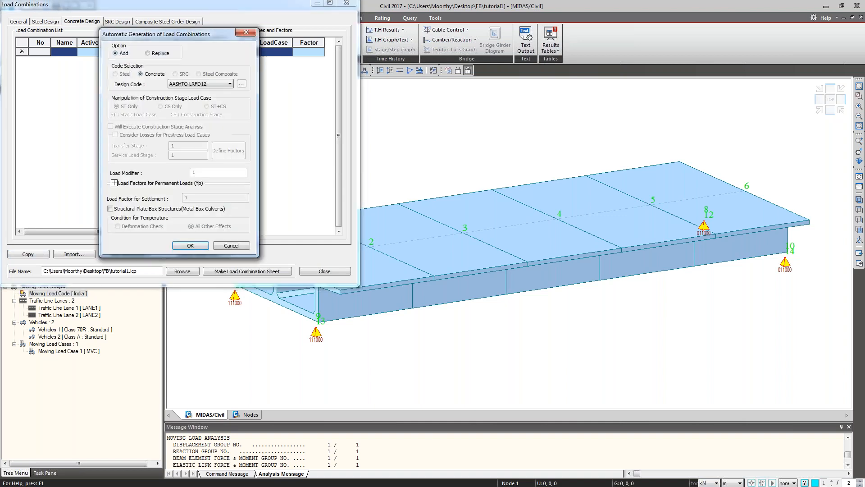
left_click(182, 86)
left_click(181, 238)
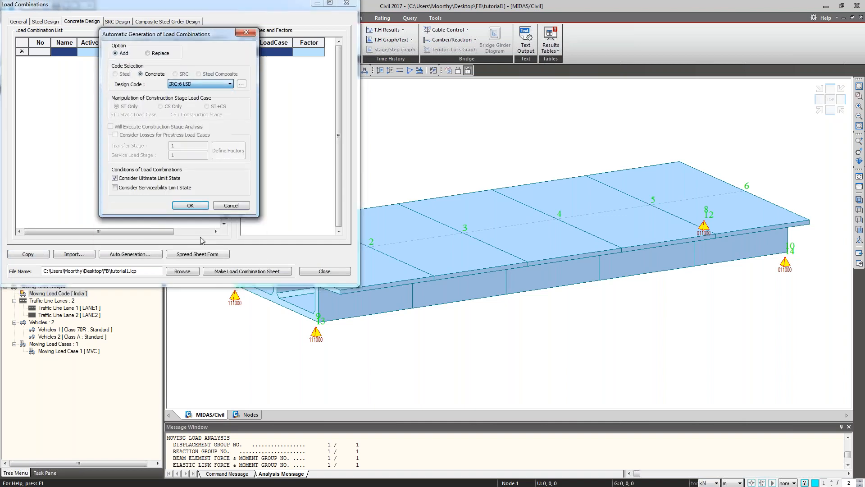
left_click(190, 205)
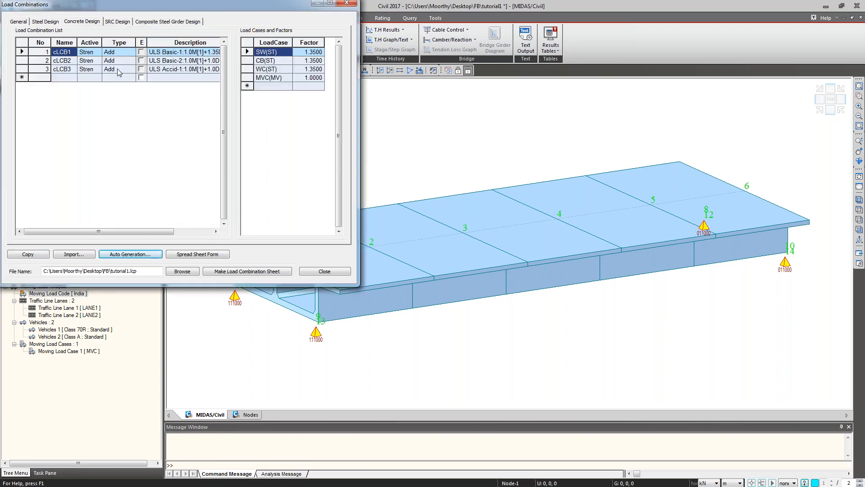
Check the load factors of combinations cLCB2 and cLCB3, and try to add a concrete design combination named COMB.
left_click(77, 60)
left_click(67, 70)
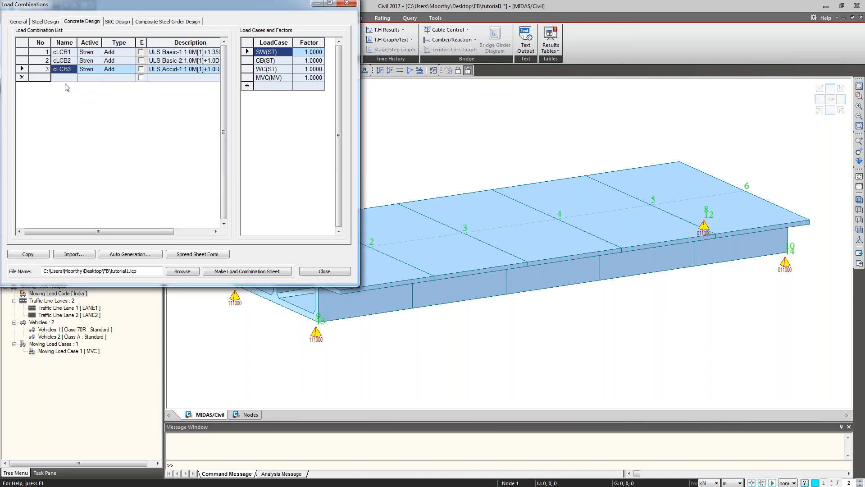
left_click(65, 77)
type("CO")
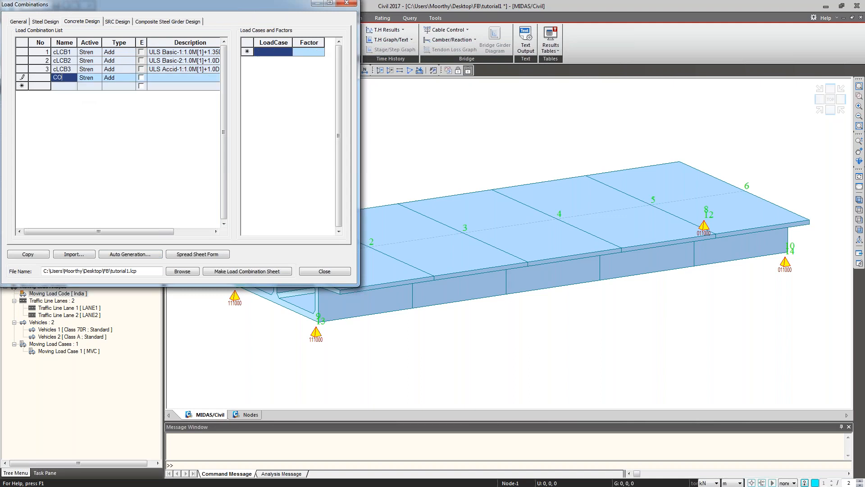
type("M")
key("BackSpace")
key("BackSpace")
key("BackSpace")
type("COMB")
Try to fill COMB with load cases CB, CB, WC and MVC at factor 1.0, and close the load combinations.
left_click(288, 53)
left_click(289, 53)
left_click(288, 52)
left_click(283, 66)
left_click(288, 60)
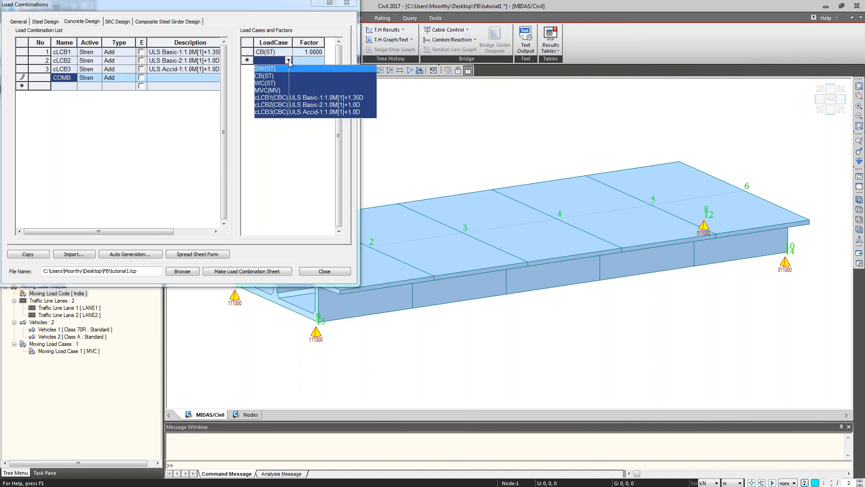
left_click(285, 75)
left_click(288, 68)
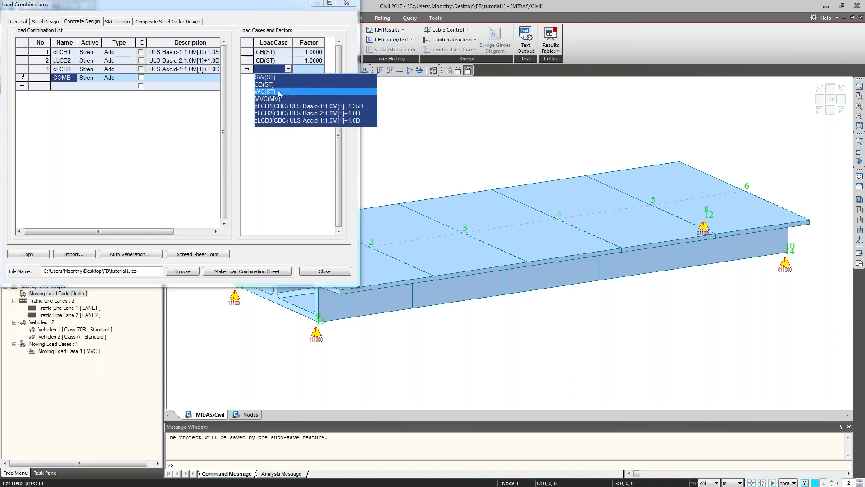
left_click(310, 92)
left_click(288, 77)
left_click(280, 108)
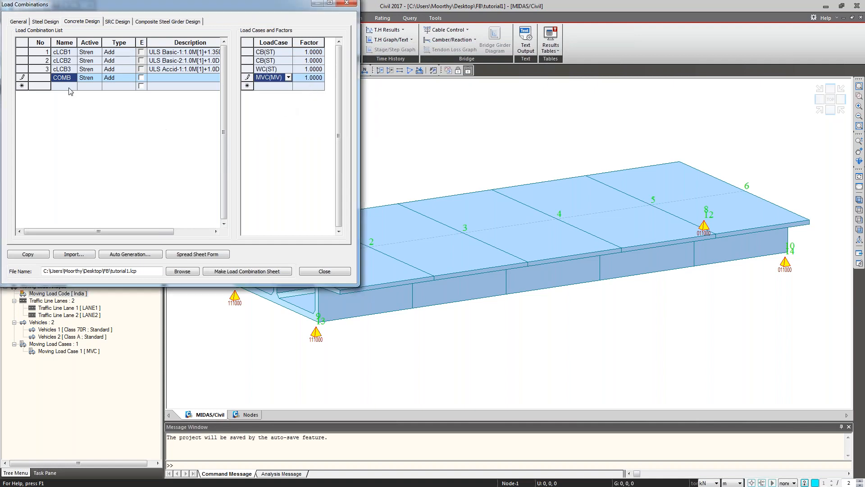
left_click(272, 86)
left_click(321, 271)
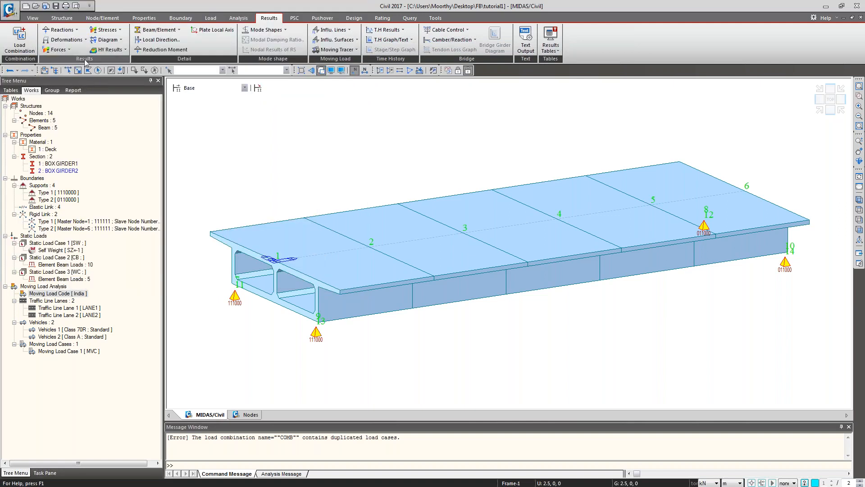
Show the FXYZ support reactions for static load case SW with values and legend.
left_click(71, 35)
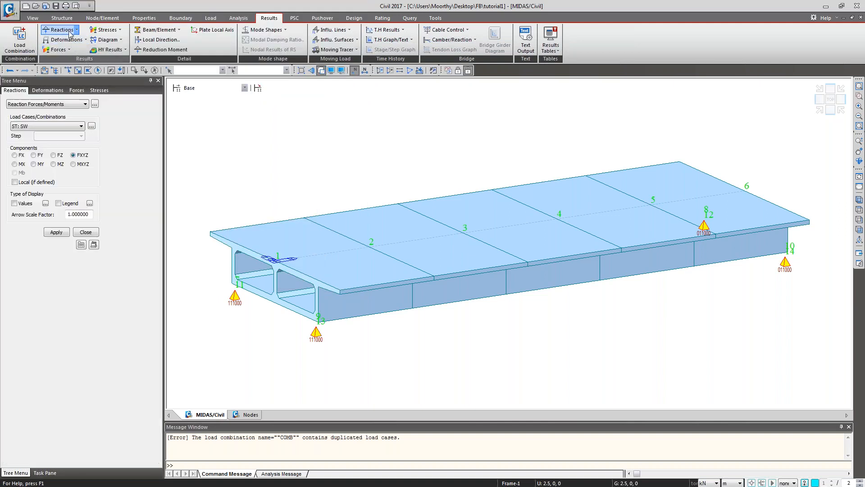
left_click(58, 128)
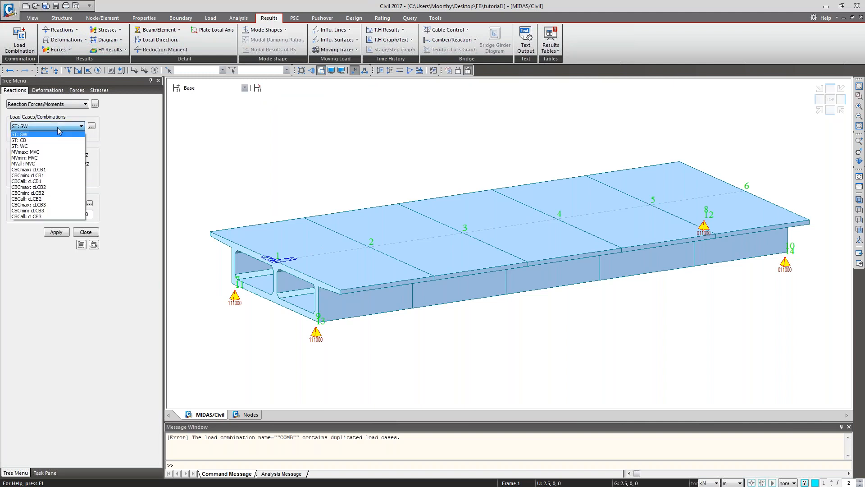
left_click(58, 128)
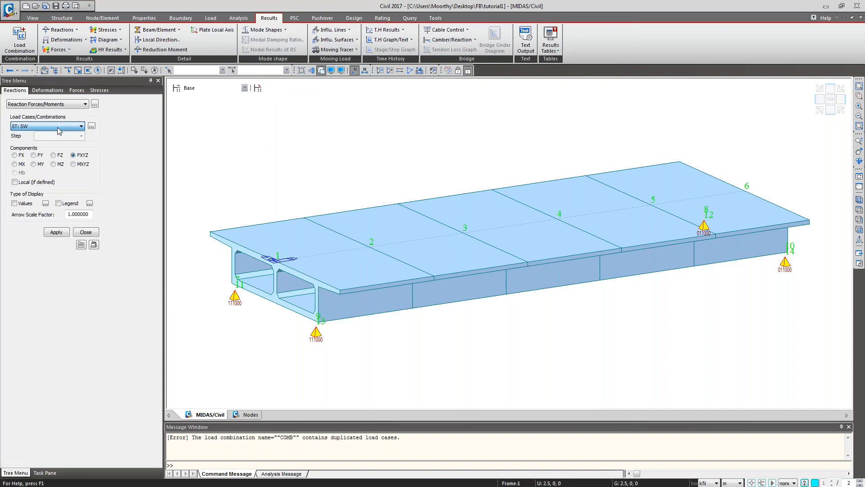
left_click(15, 203)
left_click(58, 204)
left_click(56, 232)
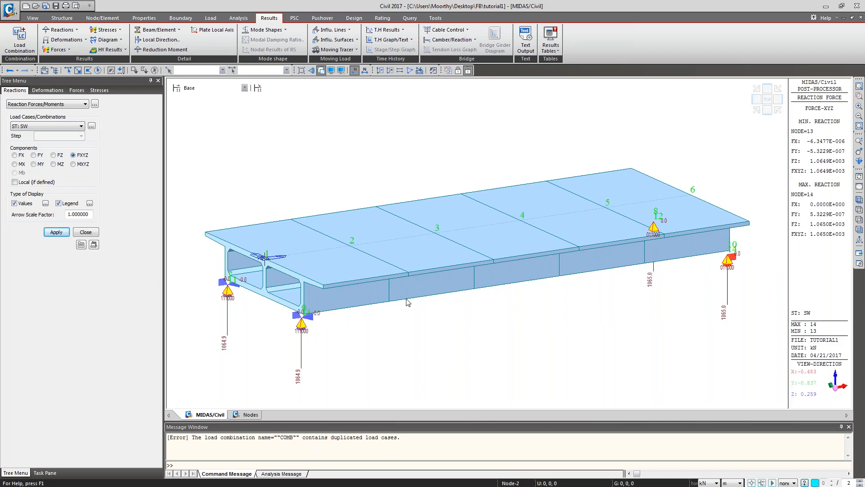
Show the DXYZ displacement contour for load case SW with the deformed shape, values and legend.
left_click(48, 90)
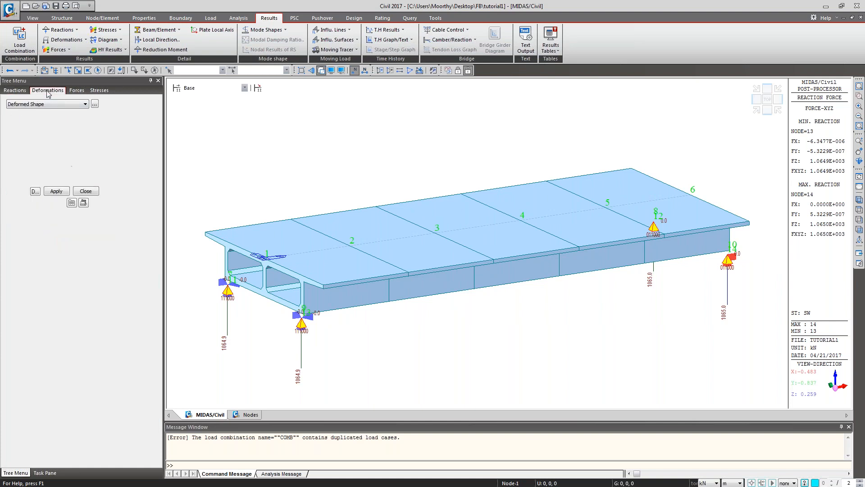
left_click(47, 104)
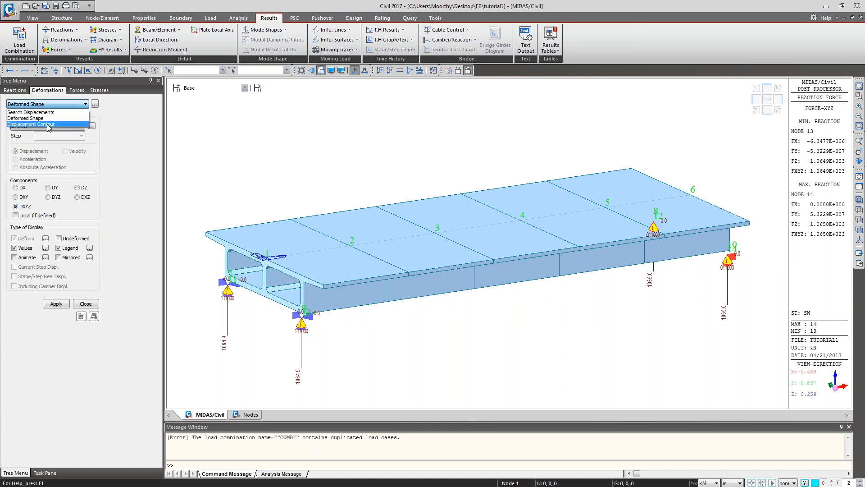
left_click(49, 117)
left_click(50, 127)
left_click(53, 131)
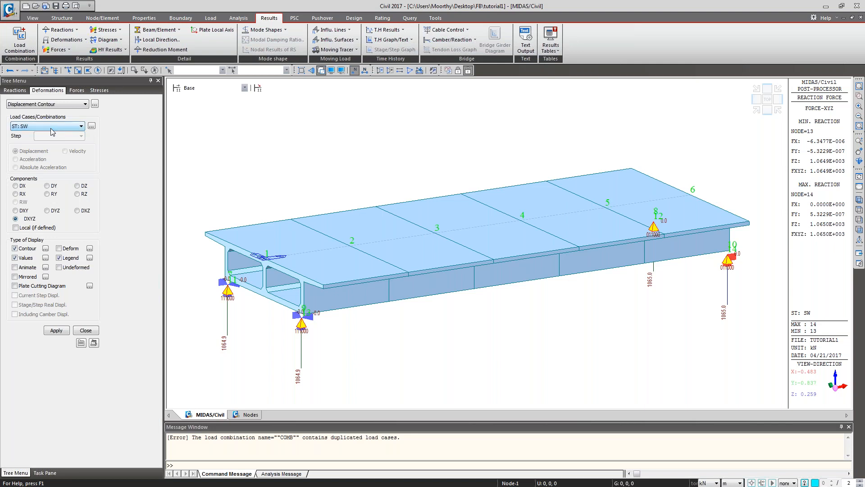
left_click(59, 258)
left_click(59, 248)
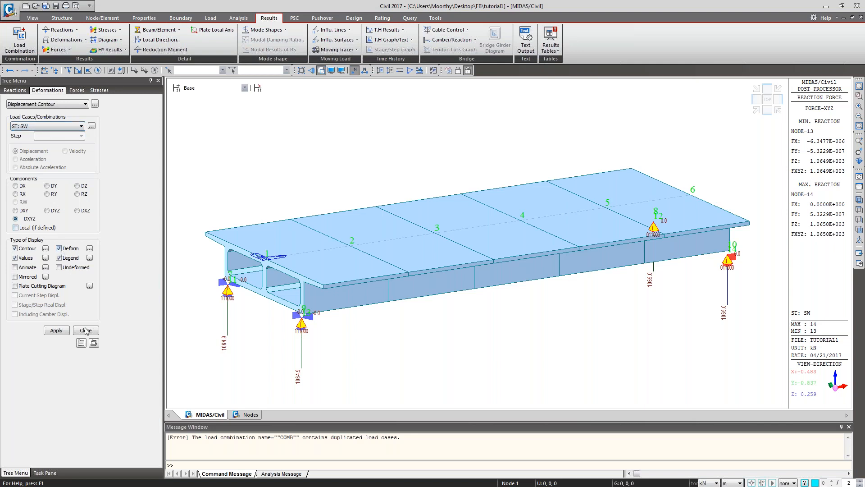
left_click(57, 330)
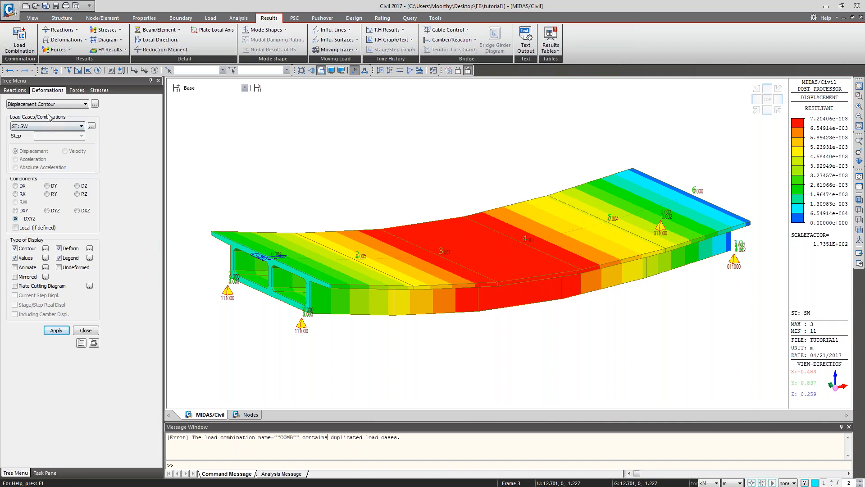
Show the My beam diagram for load case SW without deformation, viewed from the front.
left_click(77, 91)
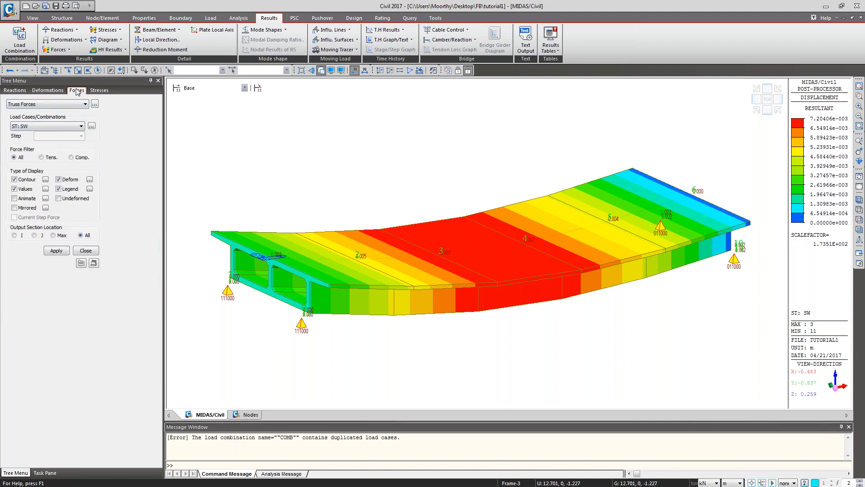
left_click(62, 105)
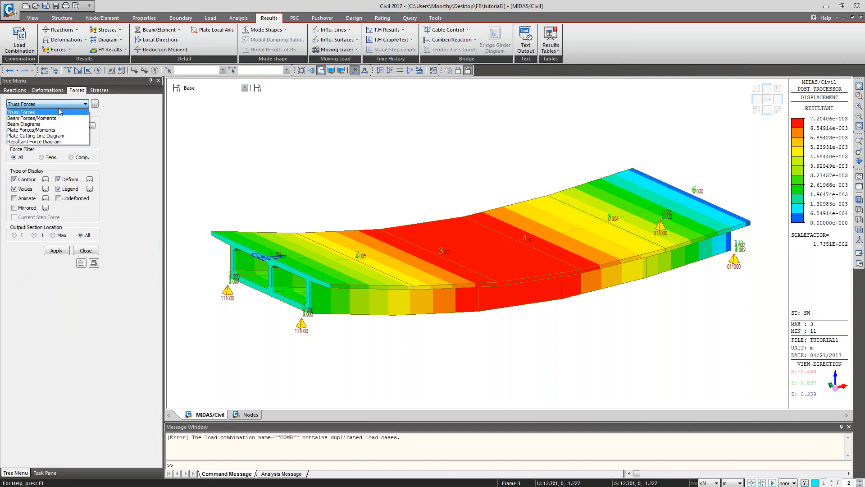
left_click(53, 124)
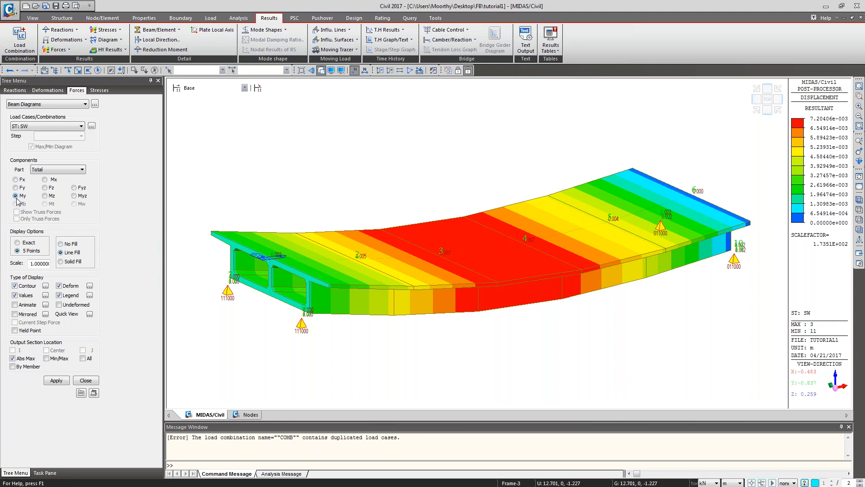
left_click(59, 287)
left_click(57, 380)
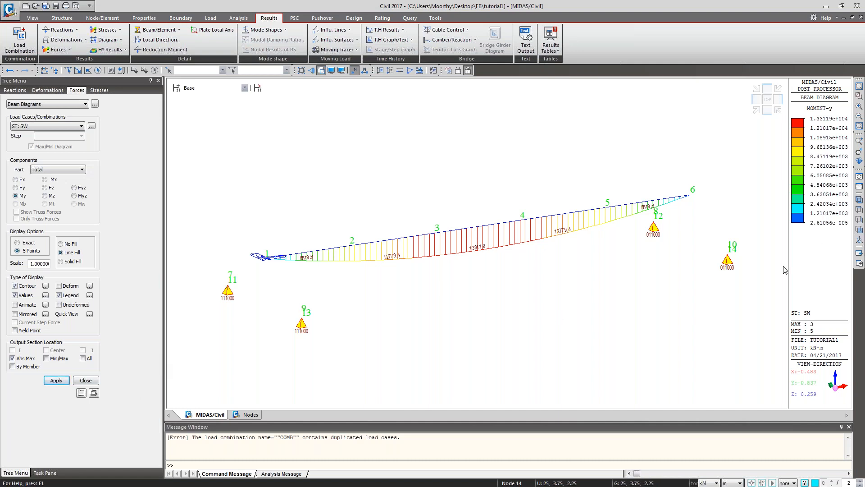
left_click(859, 229)
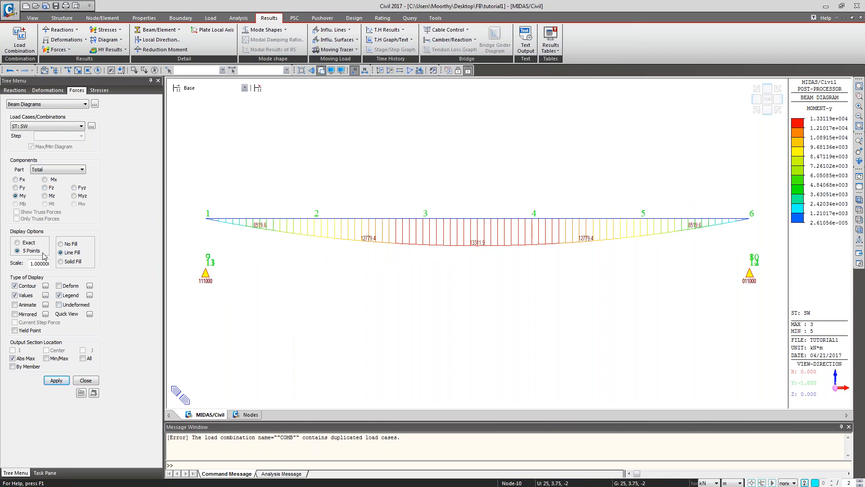
Show the Fz shear diagram and the Mx torsion diagram of the beam for load case SW.
left_click(45, 188)
left_click(63, 381)
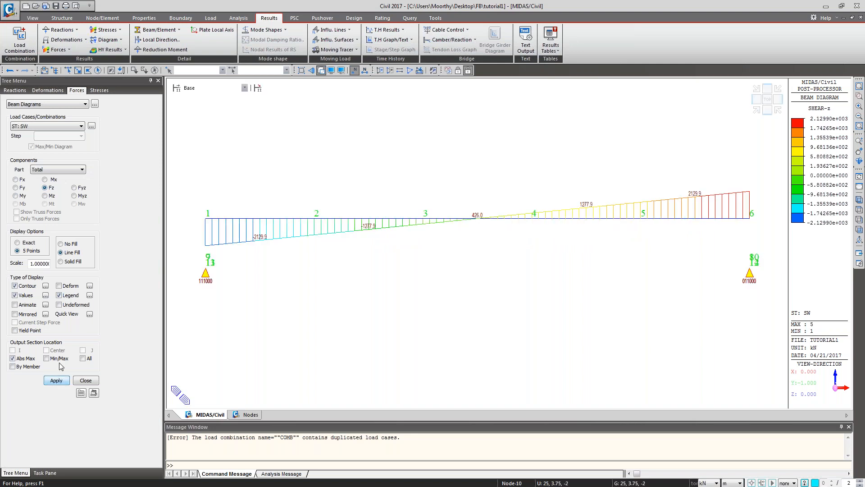
left_click(45, 180)
left_click(58, 382)
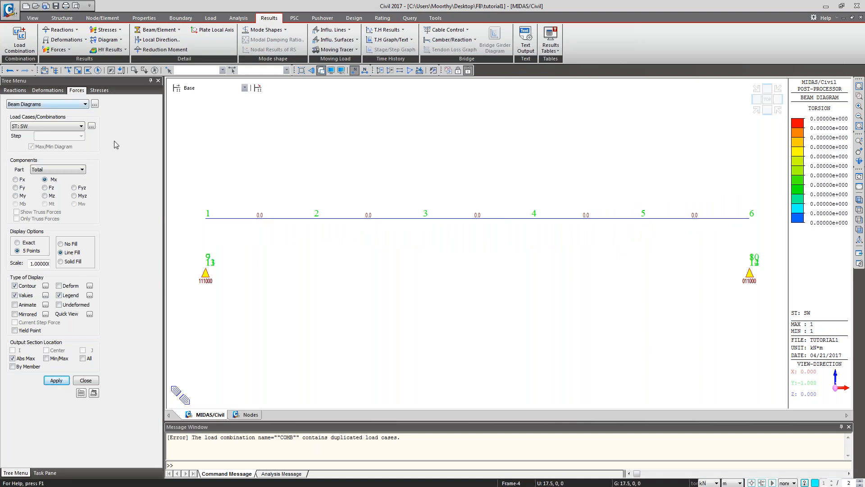
Show the combined maximum beam stress contour for load case SW with values and legend.
left_click(100, 91)
left_click(69, 104)
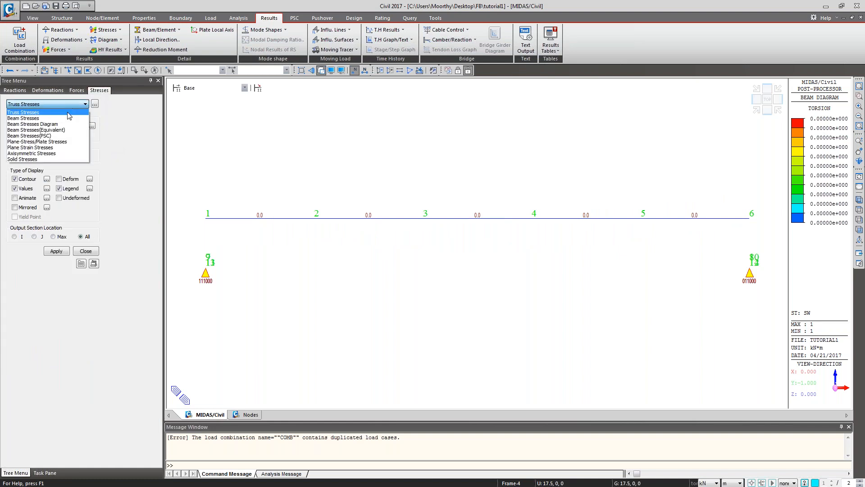
left_click(68, 118)
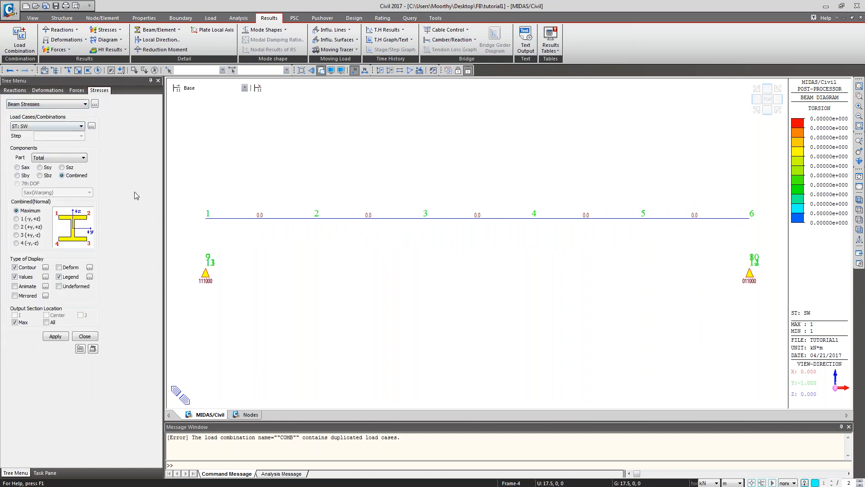
left_click(25, 168)
left_click(62, 176)
left_click(37, 220)
left_click(55, 336)
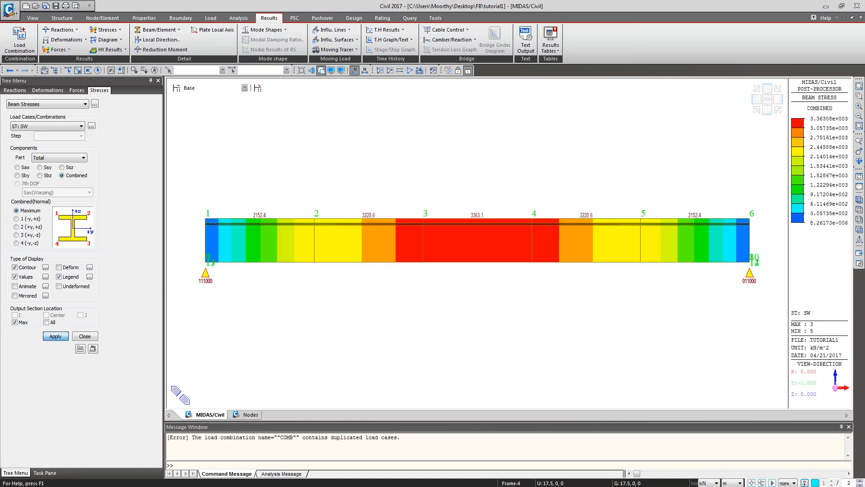
View the combined beam stress contour on the deformed shape in isometric view, and close the stress settings.
left_click(859, 200)
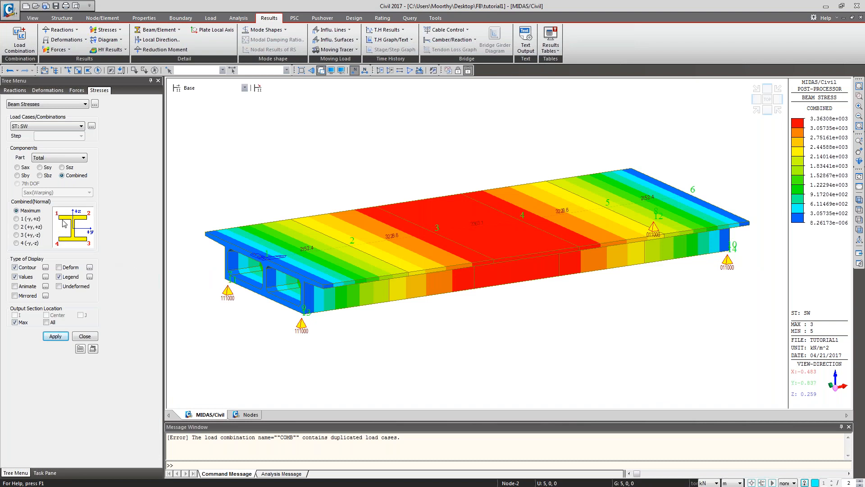
left_click(60, 267)
left_click(59, 340)
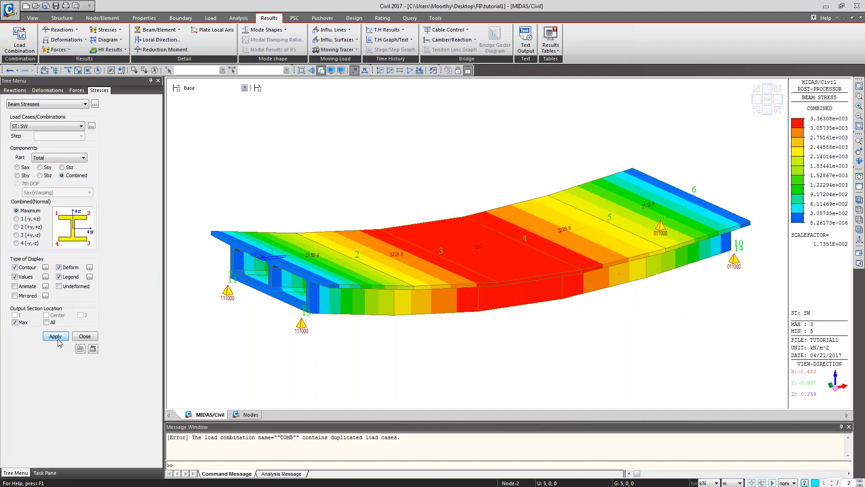
left_click(85, 336)
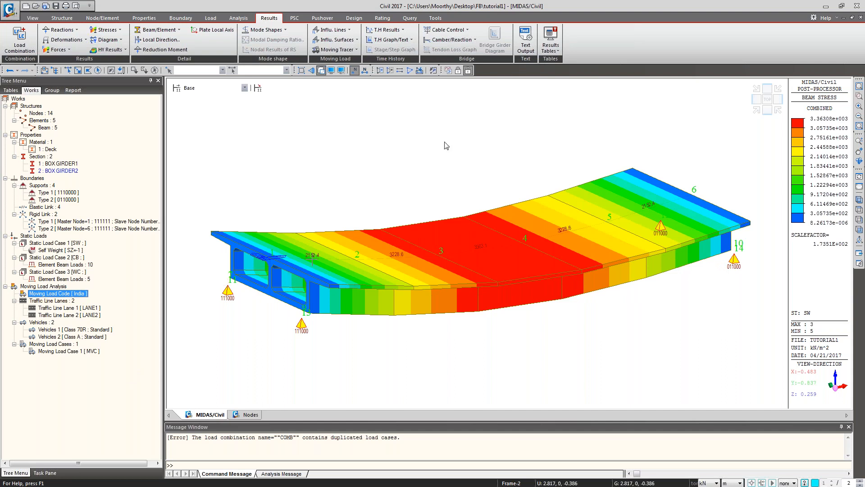
Open the beam stress results table for elements 1 to 5 with load case SW and combination cLCB1 (min) at parts i and j.
left_click(550, 50)
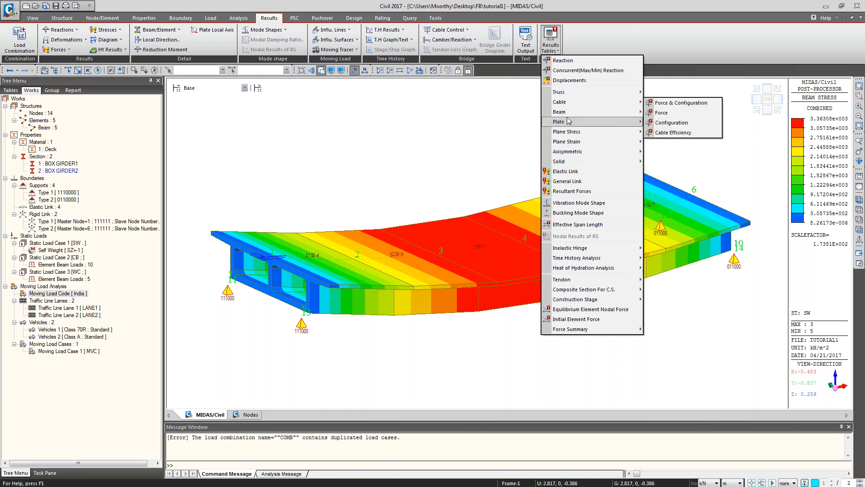
mouse_move(586, 112)
left_click(662, 143)
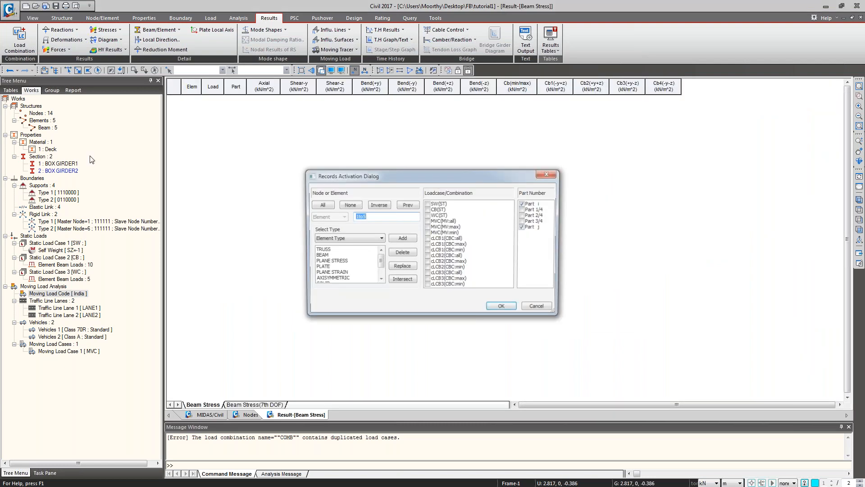
left_click(428, 204)
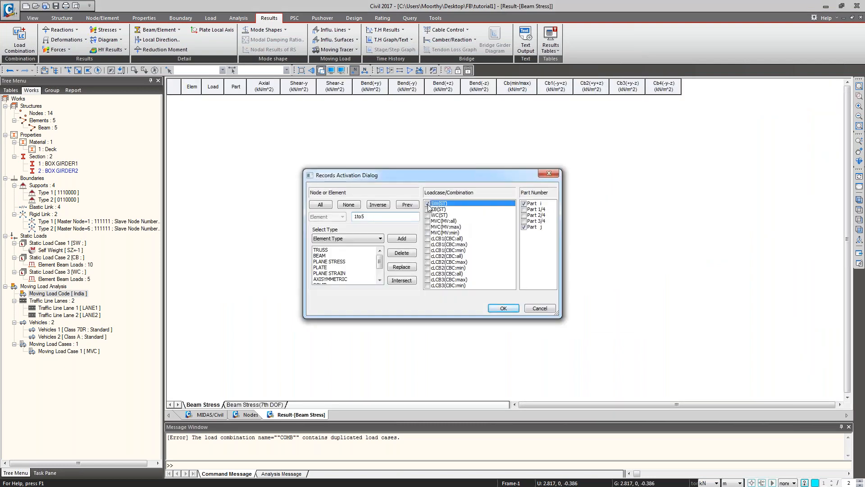
left_click(428, 250)
left_click(504, 308)
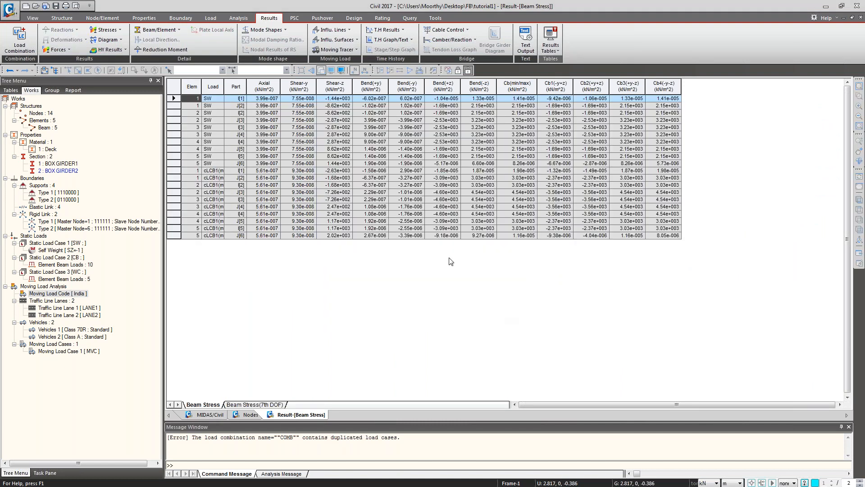
Examine the axial, shear, bending, Cb(min/max) and Cb1 to Cb4 combined stress columns of the beam stress table.
left_click(264, 85)
left_click_drag(302, 86, 329, 88)
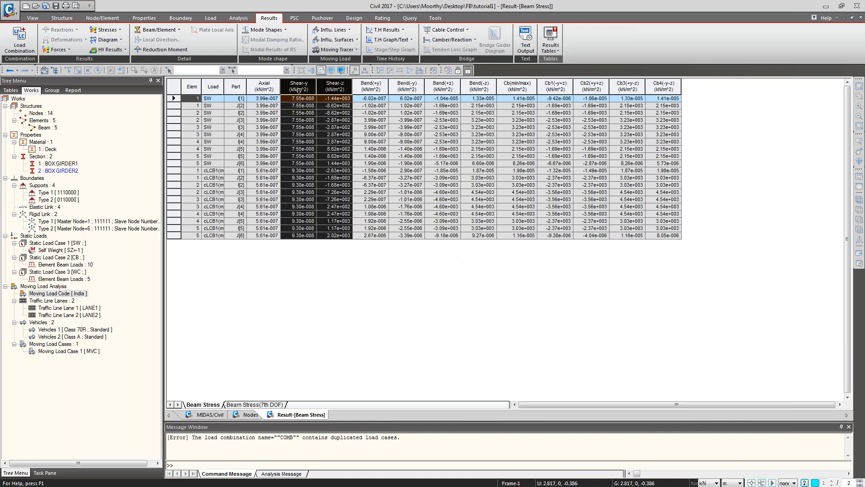
left_click_drag(382, 88, 463, 90)
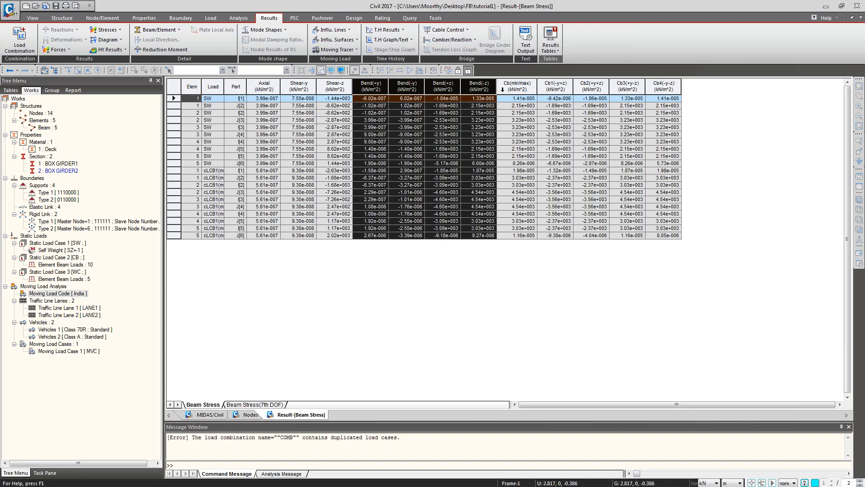
left_click(517, 88)
left_click(559, 87)
left_click_drag(559, 85, 658, 84)
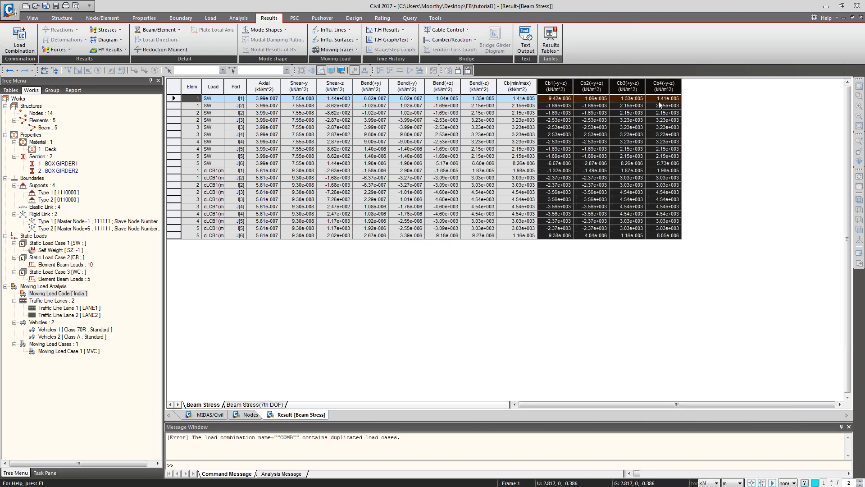
Return to the model view and display the FXYZ reaction forces for load case SW with values and legend.
left_click(206, 415)
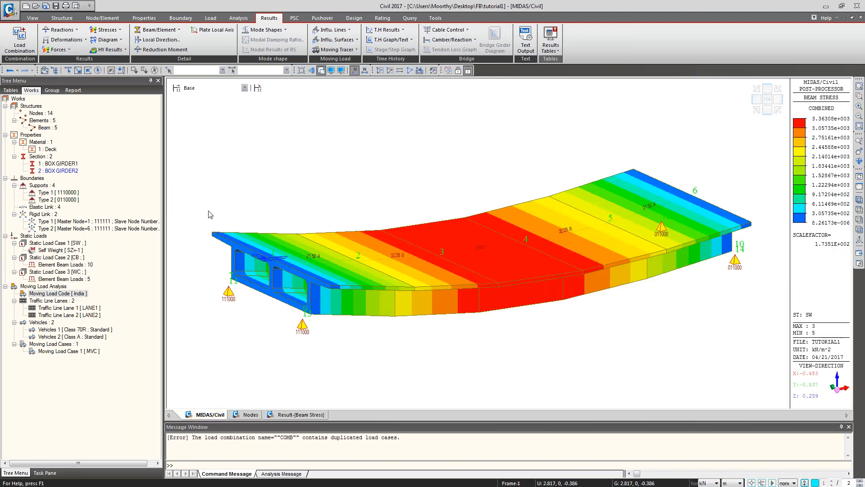
left_click(112, 192)
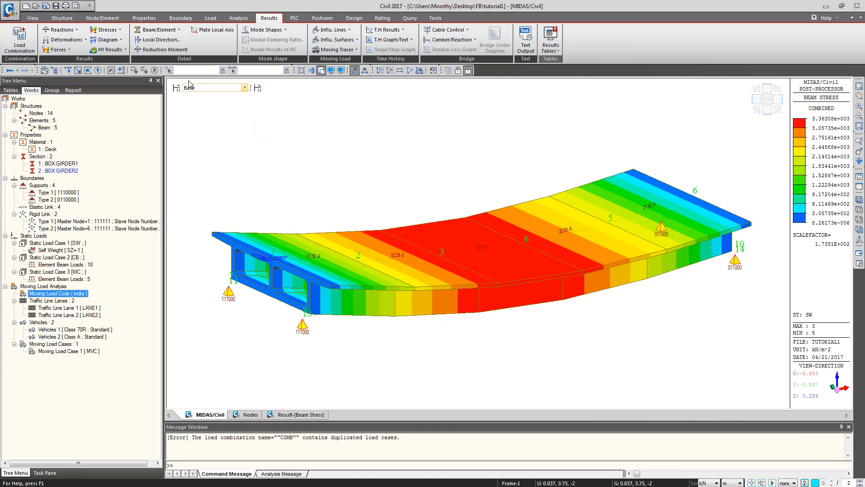
left_click(60, 30)
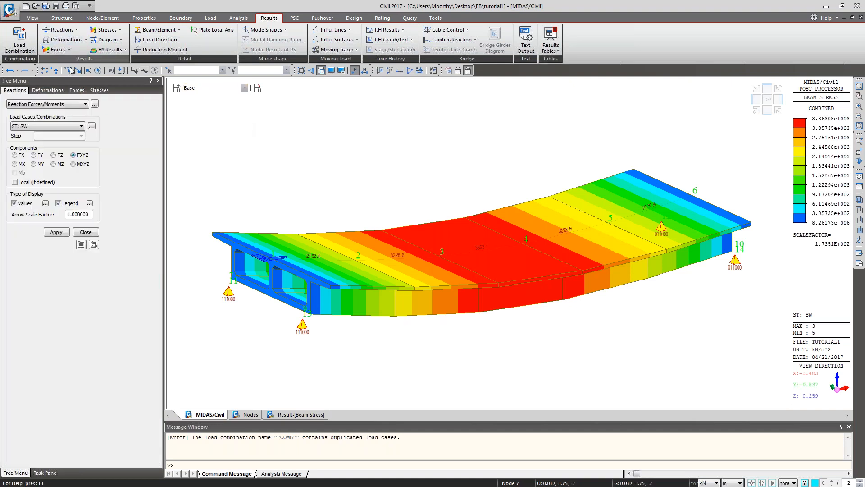
left_click(57, 232)
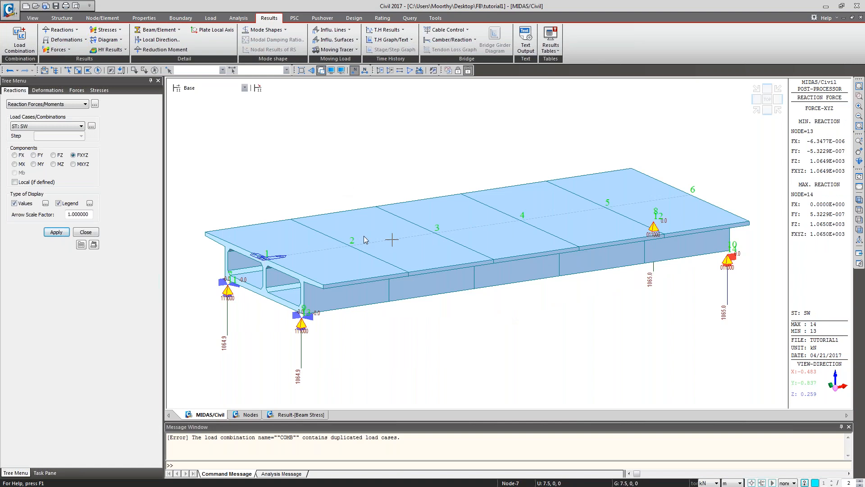
Save the reaction force view as a colour dynamic report image named React.
right_click(299, 145)
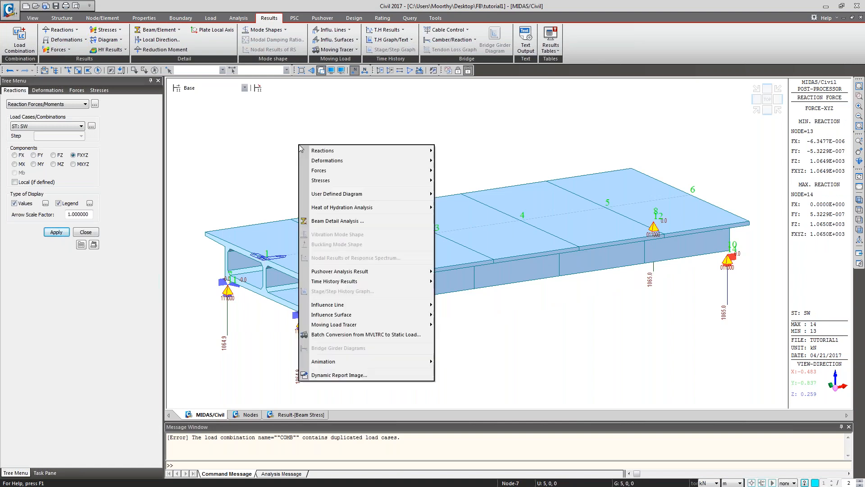
left_click(335, 375)
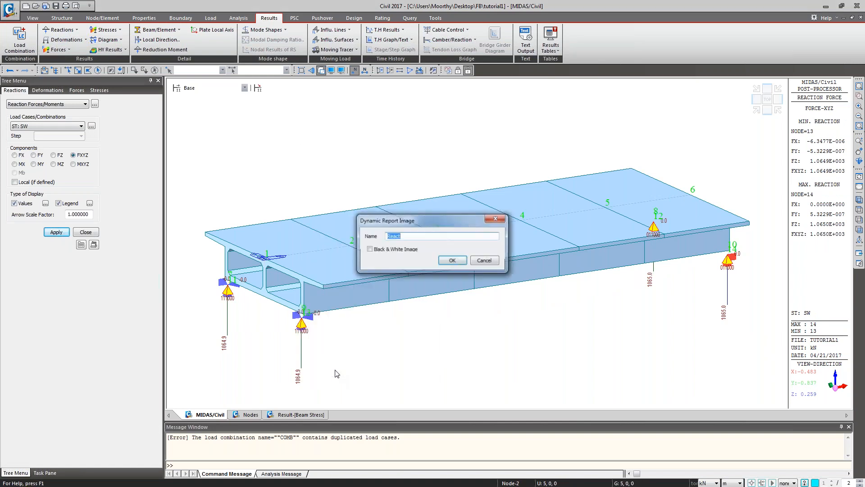
type("React")
left_click(452, 261)
Display the DXYZ displacement contour for load case SW on the deformed shape, with values and legend.
left_click(47, 90)
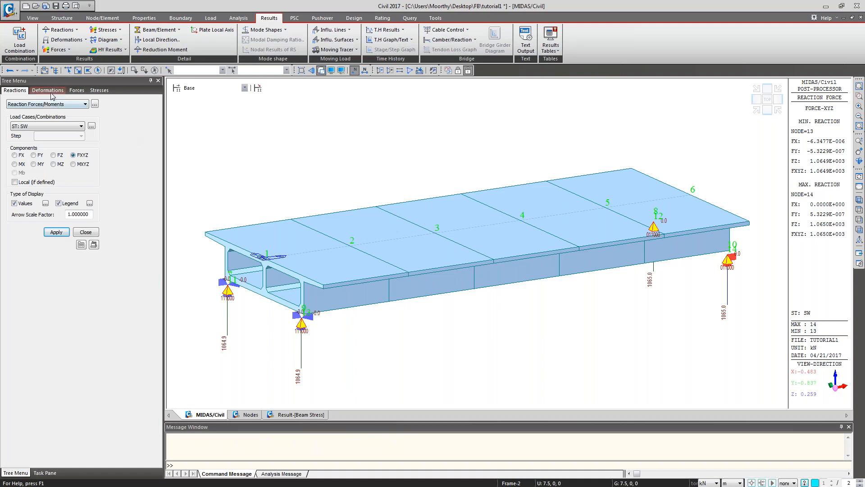
left_click(60, 106)
left_click(58, 124)
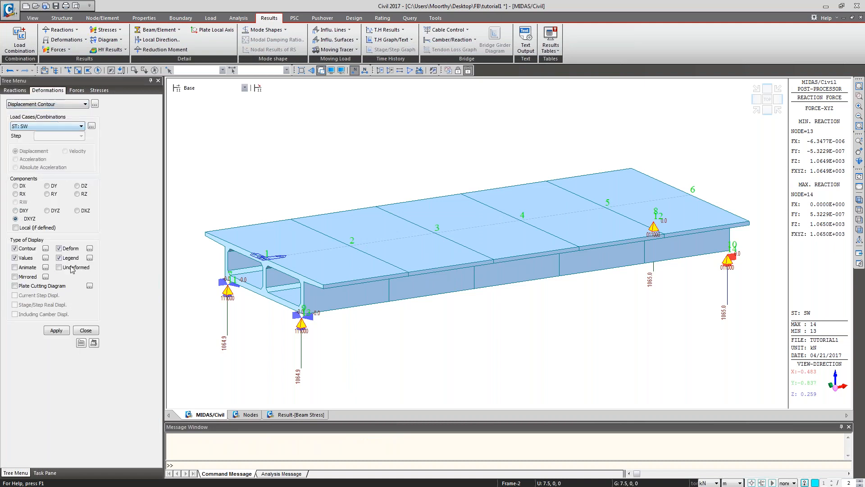
left_click(56, 330)
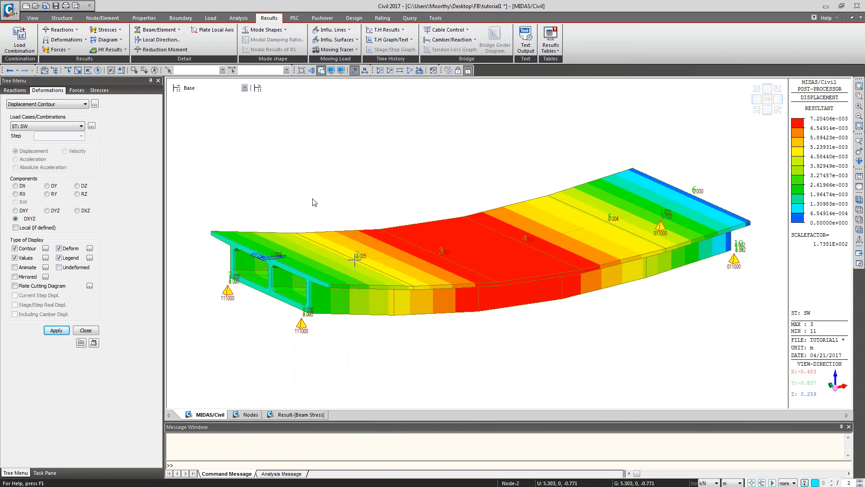
Save the displacement contour as a dynamic report image named DeformCont.
right_click(304, 152)
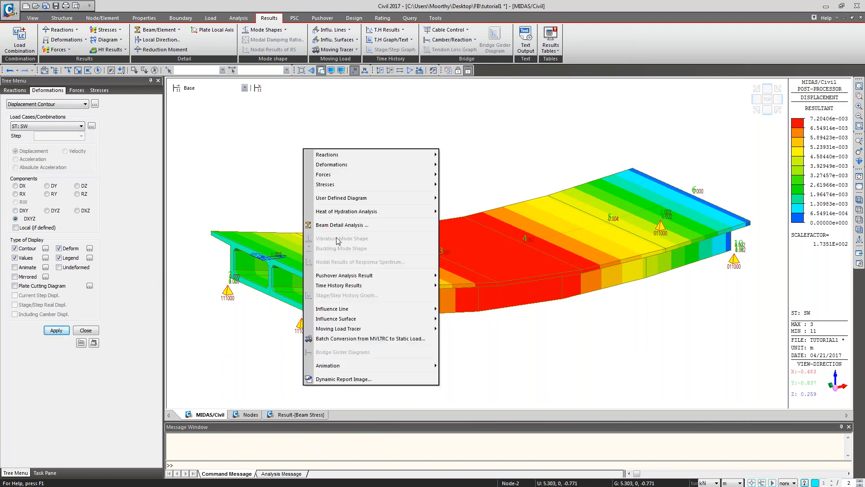
left_click(343, 379)
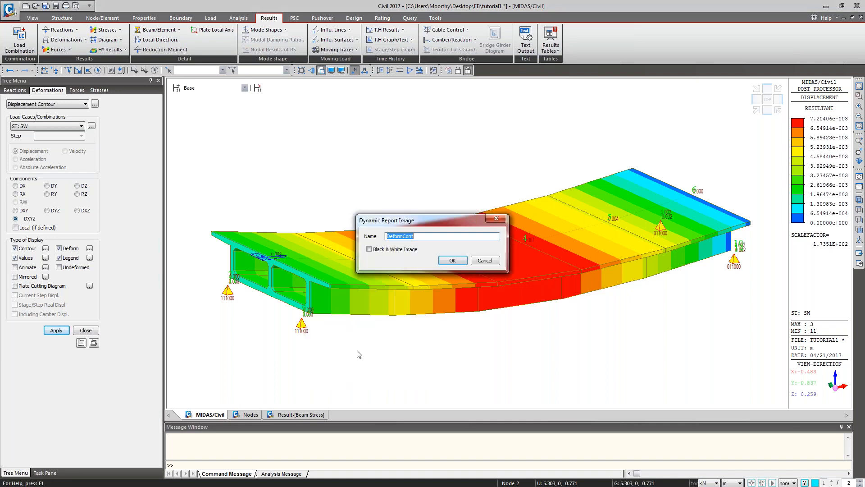
left_click(453, 260)
mouse_move(455, 260)
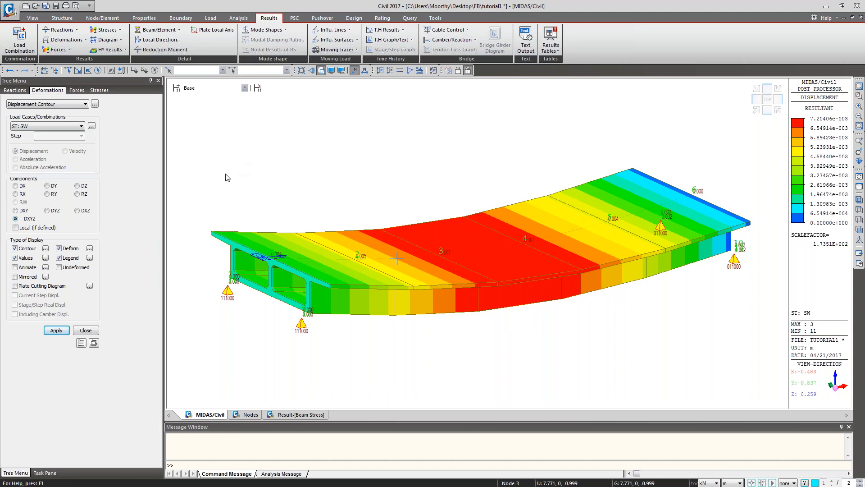
Display the My beam diagram for load case SW as a line-filled contour with the deformed shape turned off.
left_click(77, 90)
left_click(85, 104)
left_click(69, 124)
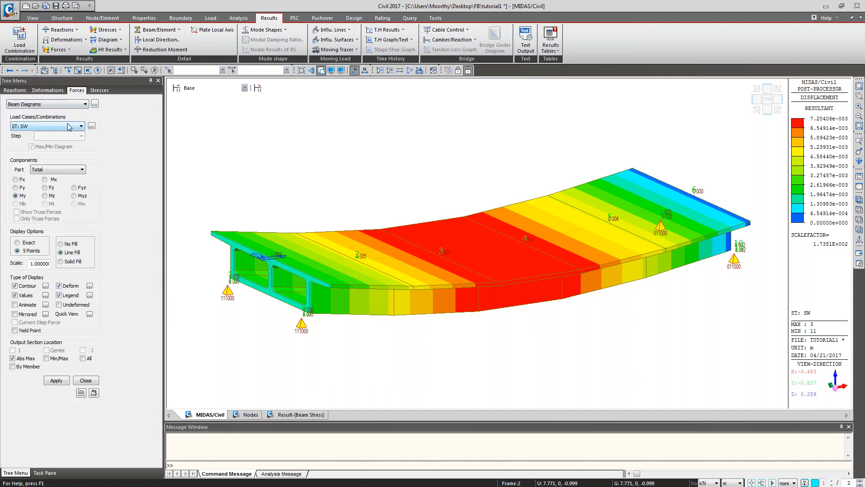
left_click(59, 286)
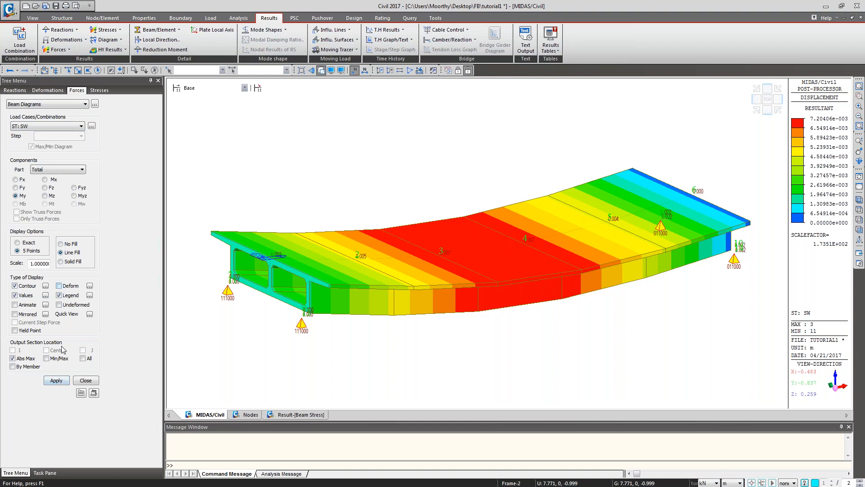
left_click(56, 381)
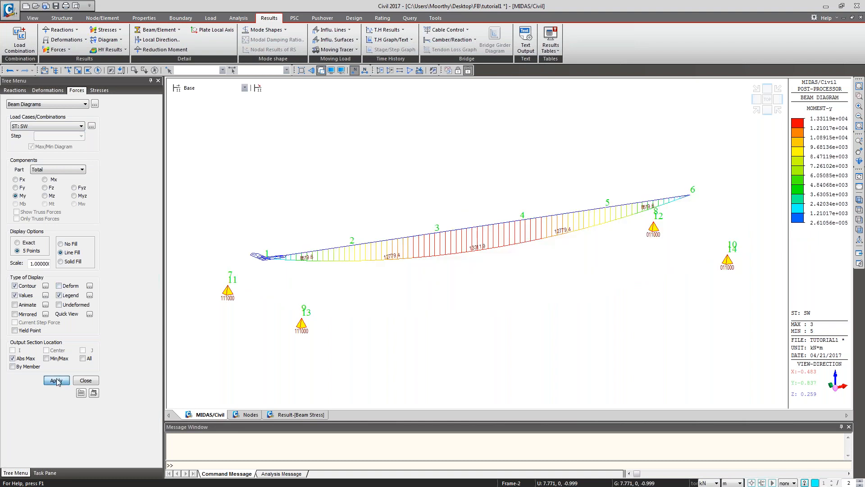
Save the bending moment diagram as a dynamic report image named BeamDiag.
right_click(302, 168)
left_click(359, 394)
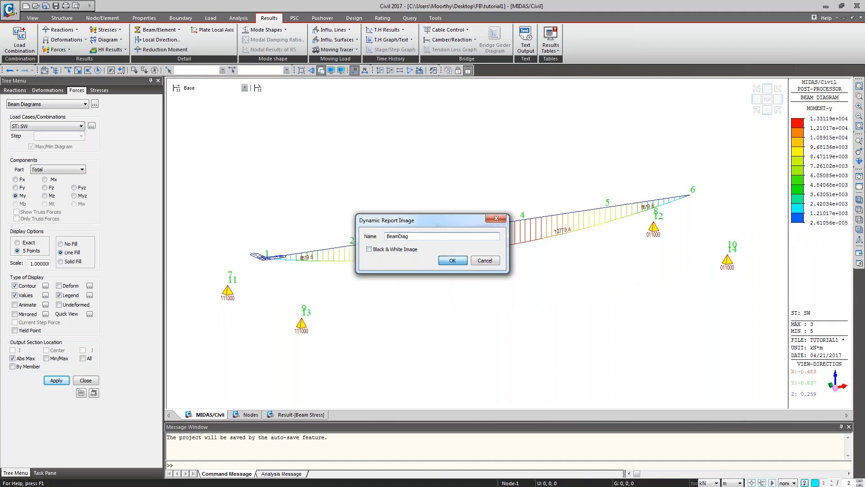
key("Return")
Display the combined maximum beam stress contour for load case SW on the undeformed girder.
left_click(99, 90)
left_click(71, 105)
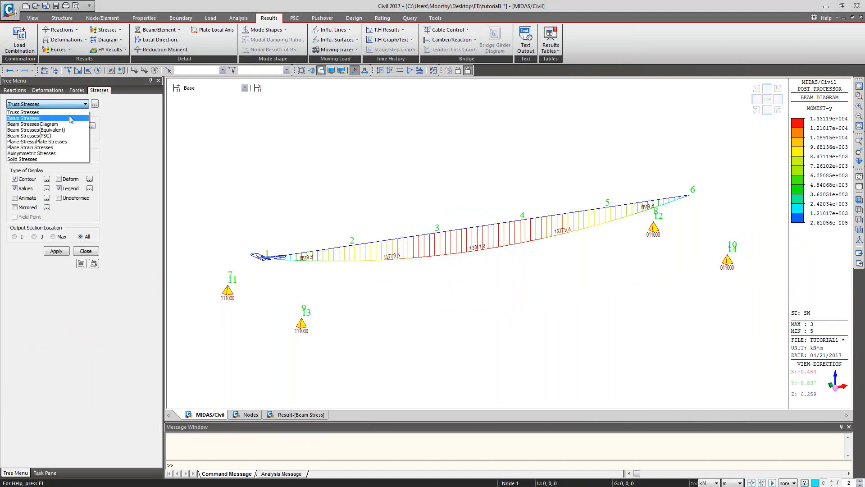
left_click(32, 111)
left_click(63, 337)
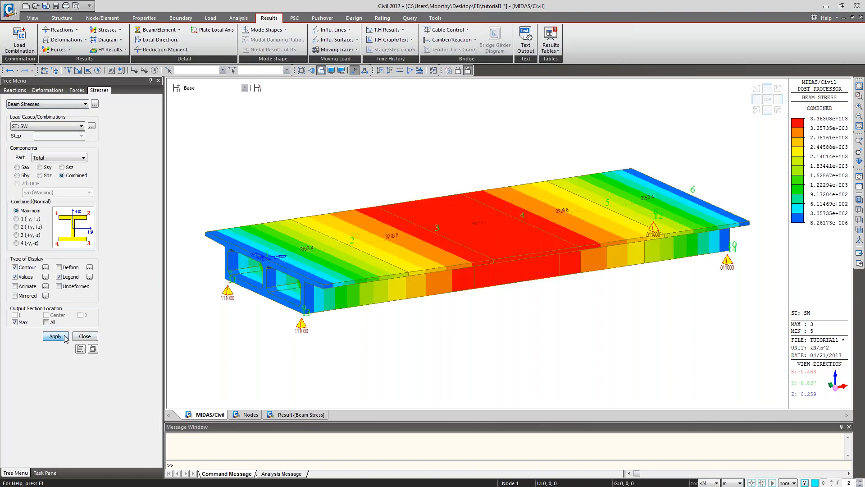
Save the beam stress contour as a dynamic report image named BeamStrs.
right_click(316, 150)
left_click(354, 379)
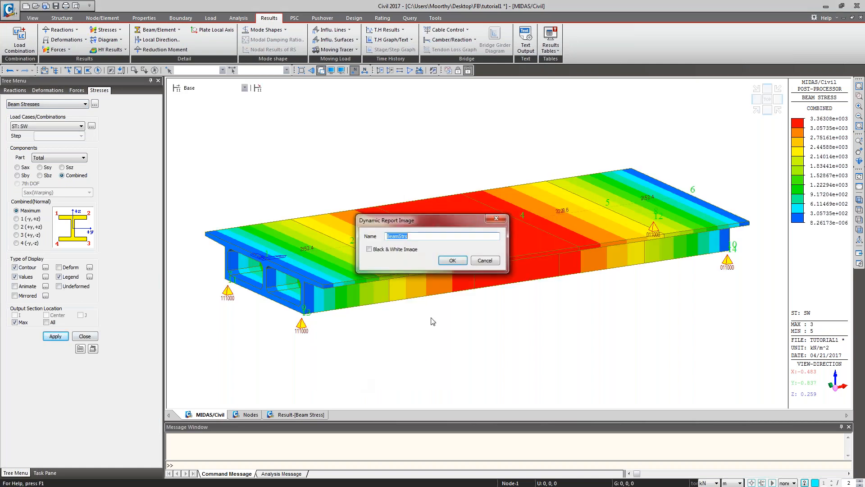
left_click(451, 261)
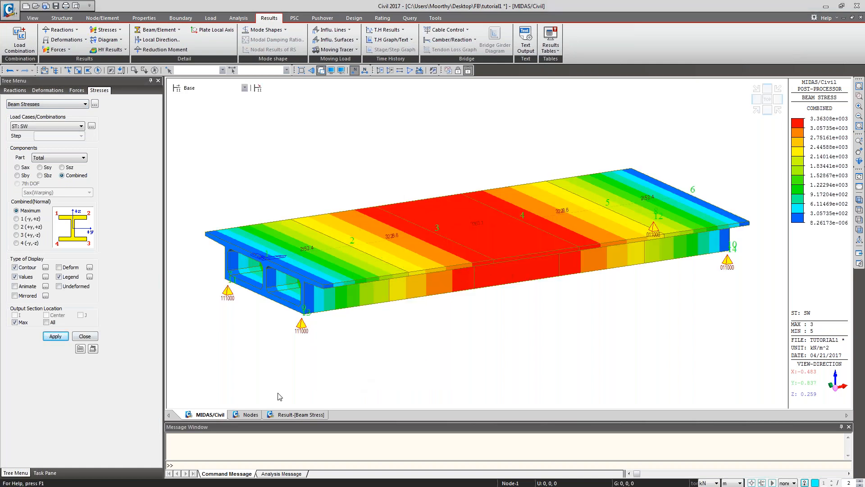
Open the beam stress results table and register it with its components as a dynamic report table named BStrs.
left_click(550, 47)
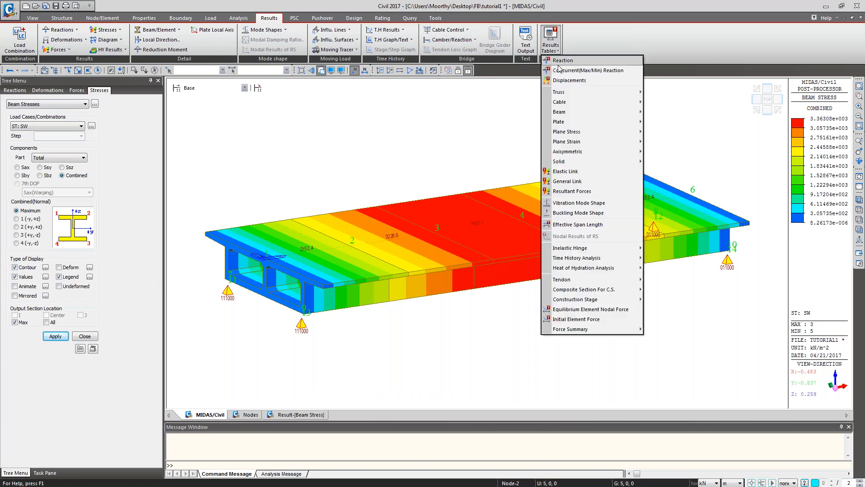
mouse_move(571, 134)
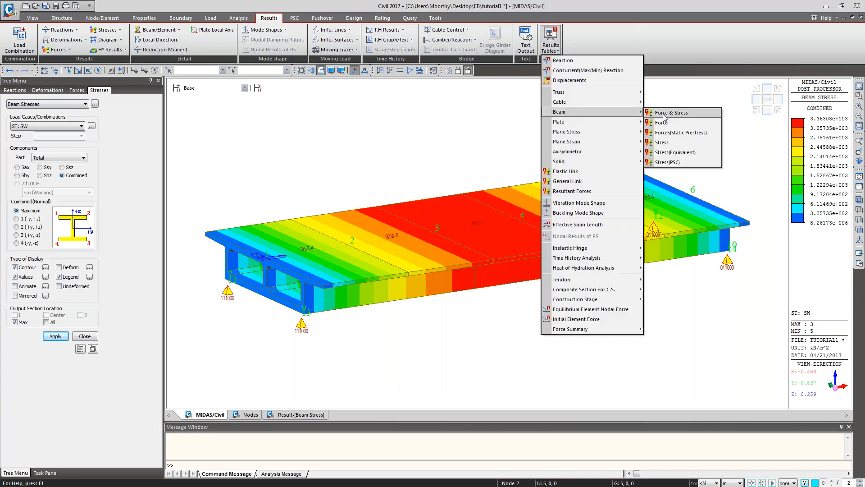
left_click(668, 143)
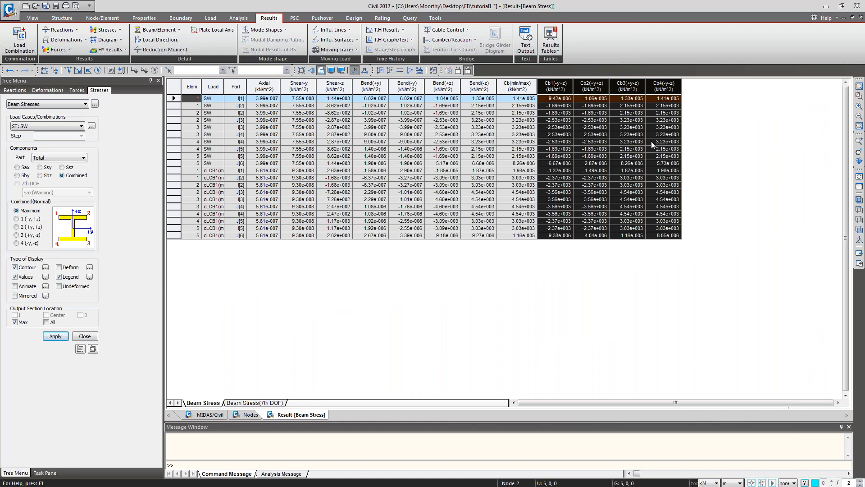
right_click(339, 152)
left_click(370, 260)
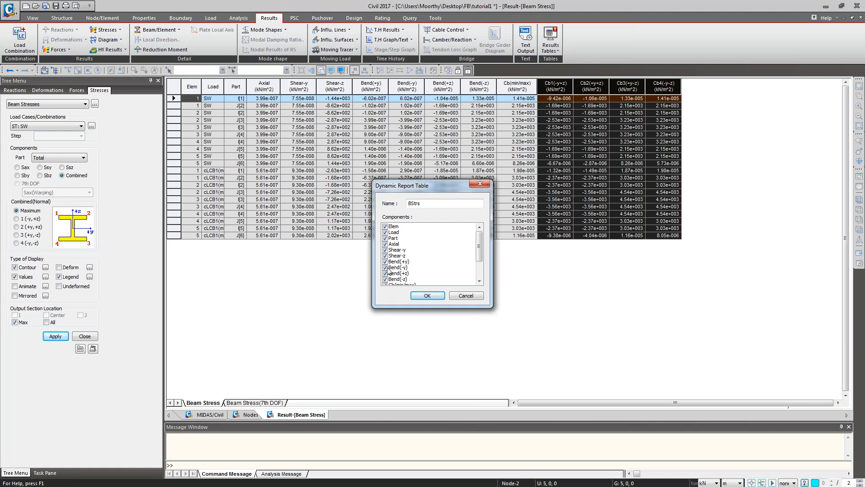
left_click(428, 295)
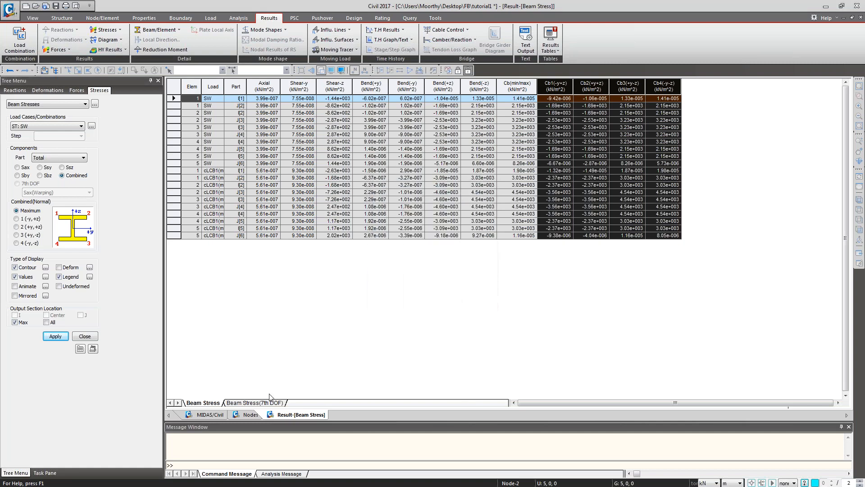
Return to the model view, close the stress settings, and show the dynamic report tree.
left_click(207, 415)
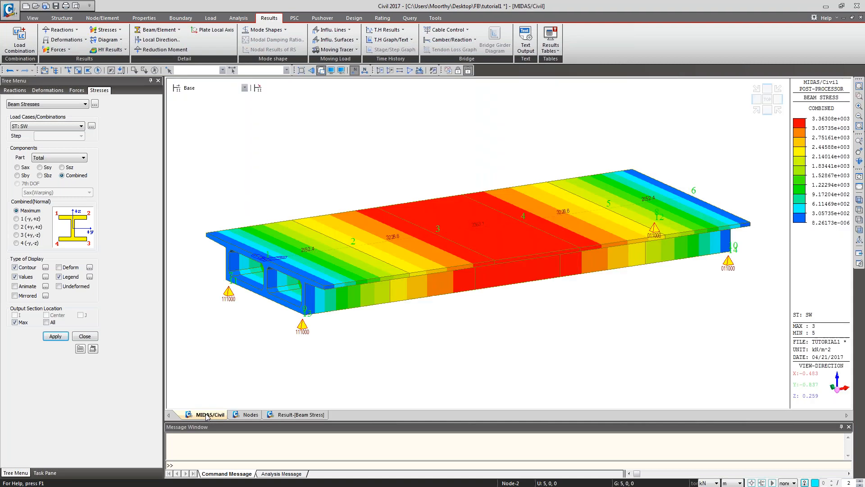
left_click(85, 336)
left_click(122, 364)
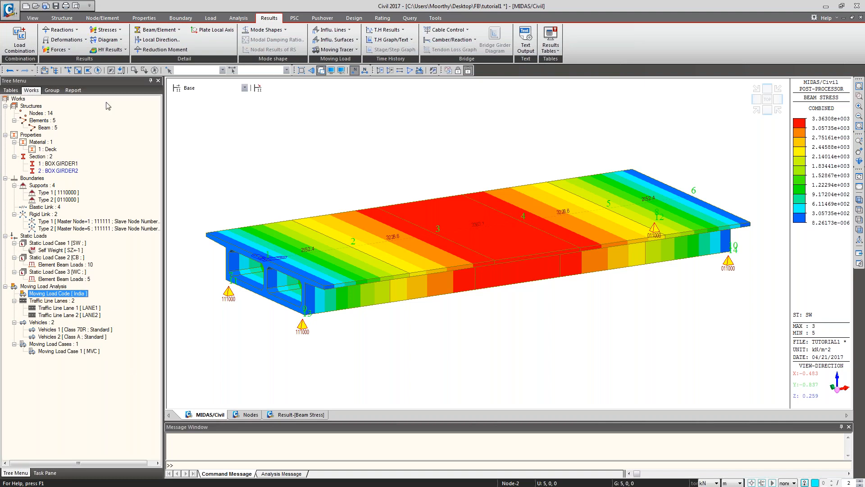
left_click(73, 90)
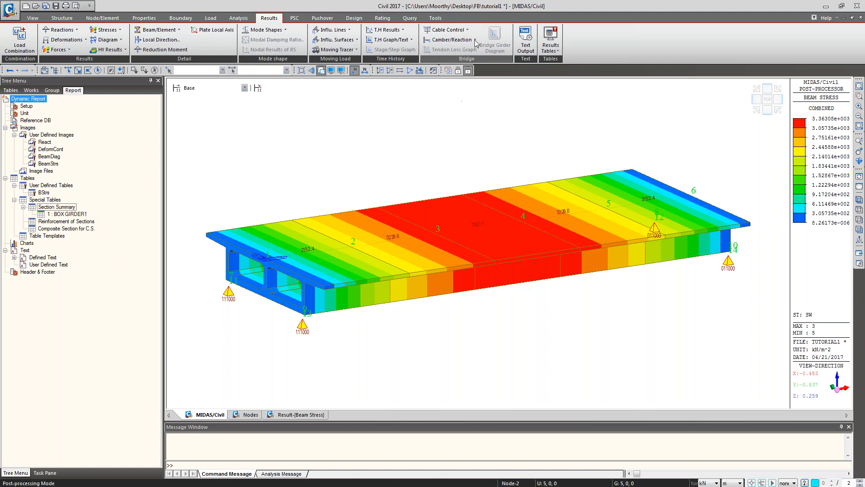
Create a new document with the Dynamic Report Generator.
left_click(435, 19)
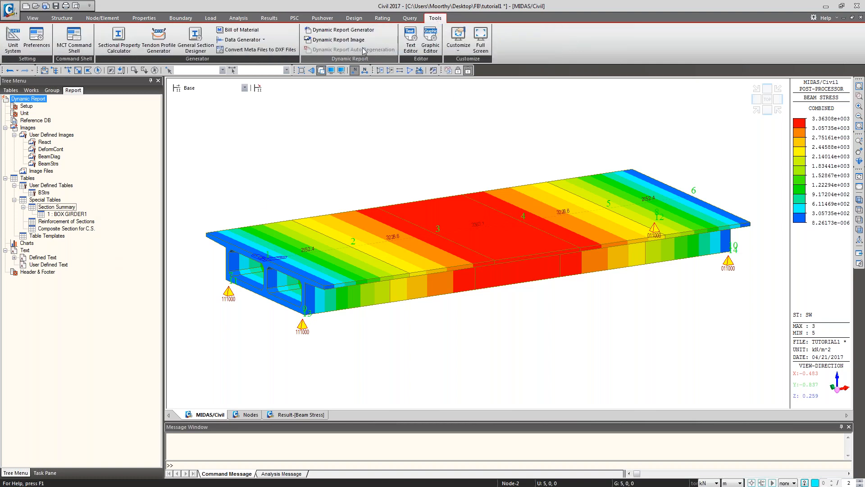
left_click(327, 31)
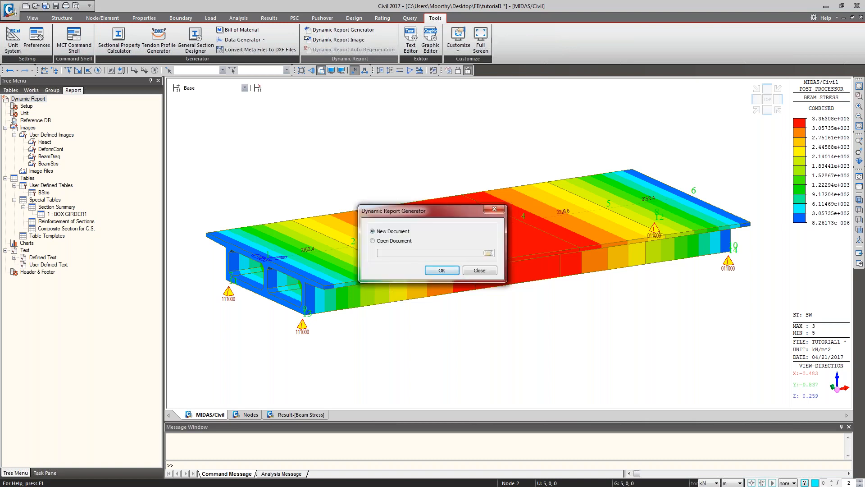
left_click(441, 268)
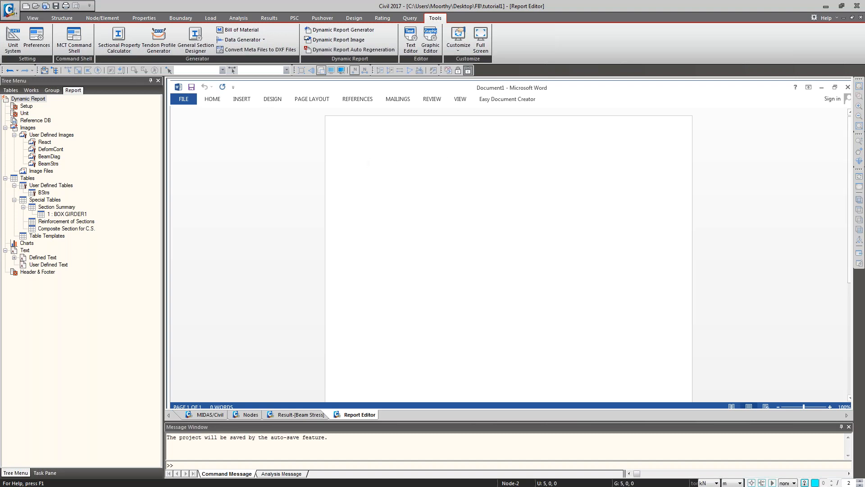
Insert the user-defined images React, DeformCont, BeamDiag and BeamStrs one below another into the report document.
left_click(45, 142)
left_click_drag(47, 145, 255, 184)
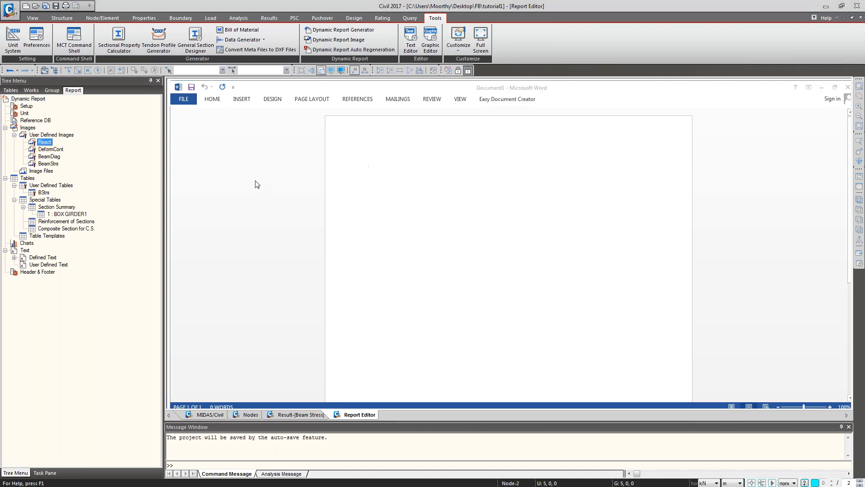
left_click_drag(54, 150, 421, 313)
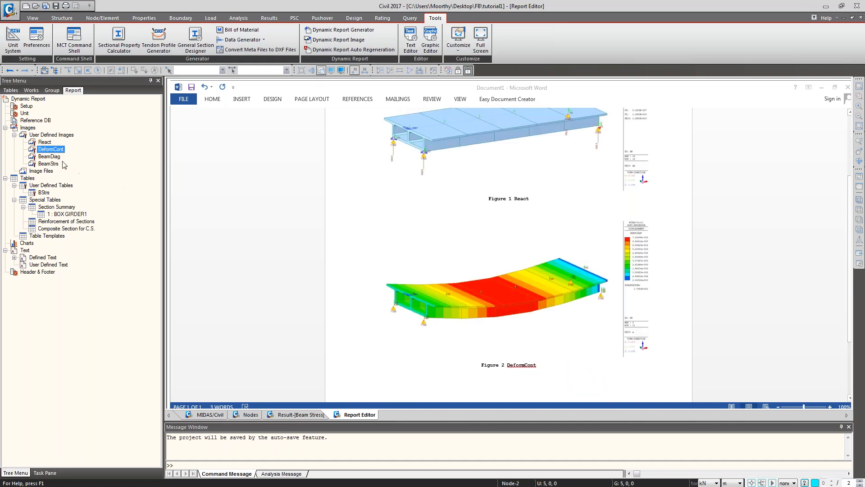
left_click_drag(49, 157, 364, 345)
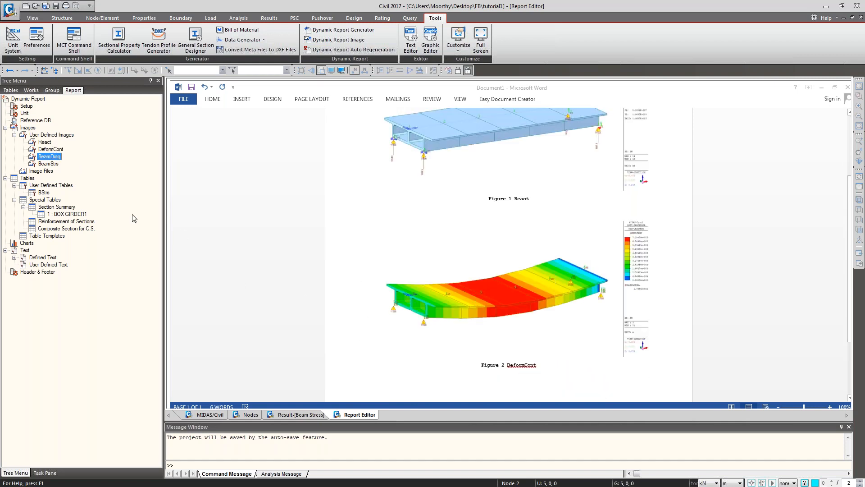
left_click_drag(56, 163, 390, 369)
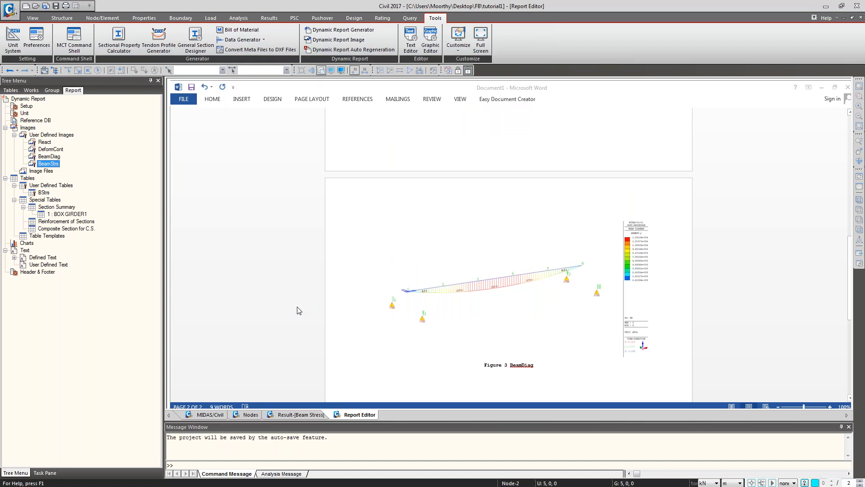
Insert the user-defined table BStrs and the section summary of BOX GIRDER1 below the images in the report document.
left_click_drag(44, 192, 424, 383)
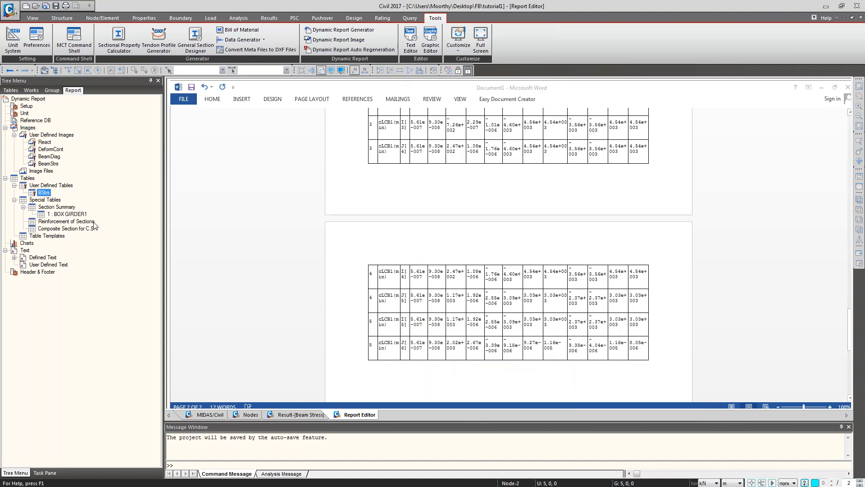
left_click(71, 215)
left_click_drag(71, 214, 425, 383)
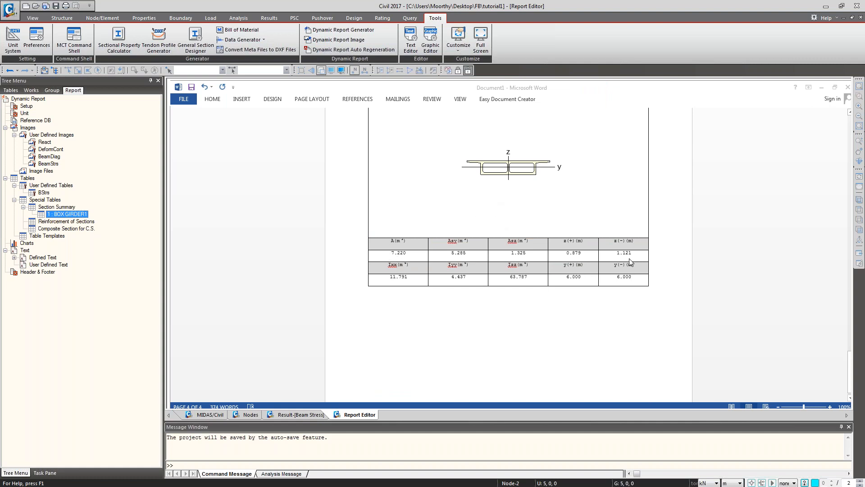
left_click(446, 323)
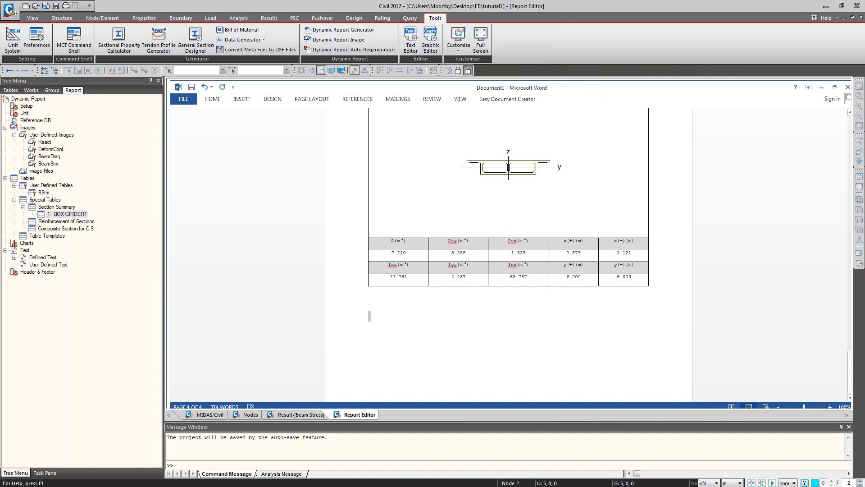
Save the report document as REPORT in the Desktop's FB folder and close the Report Editor window.
left_click(192, 87)
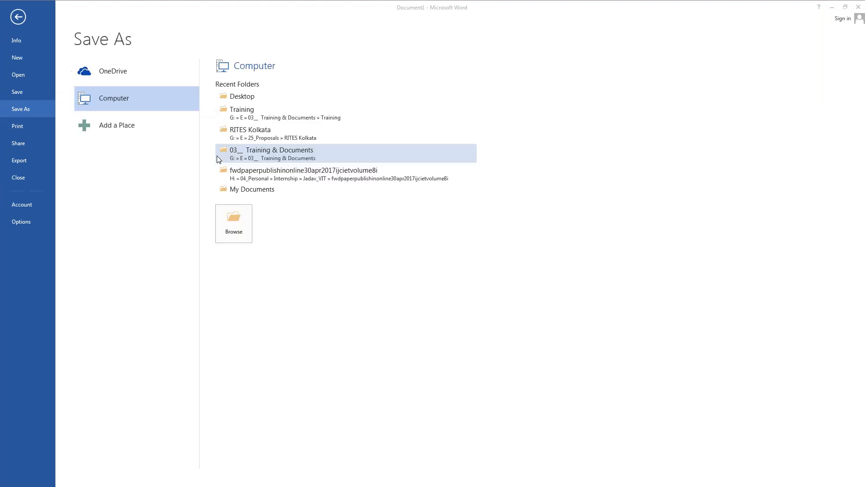
left_click(249, 100)
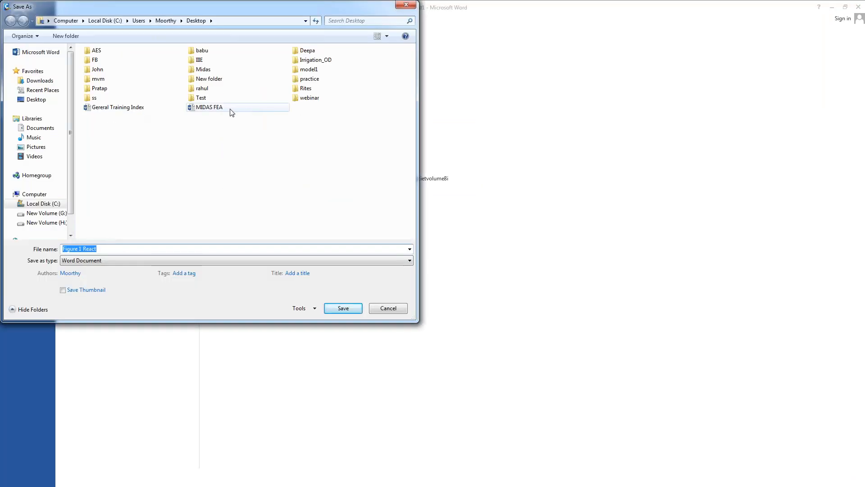
double_click(97, 61)
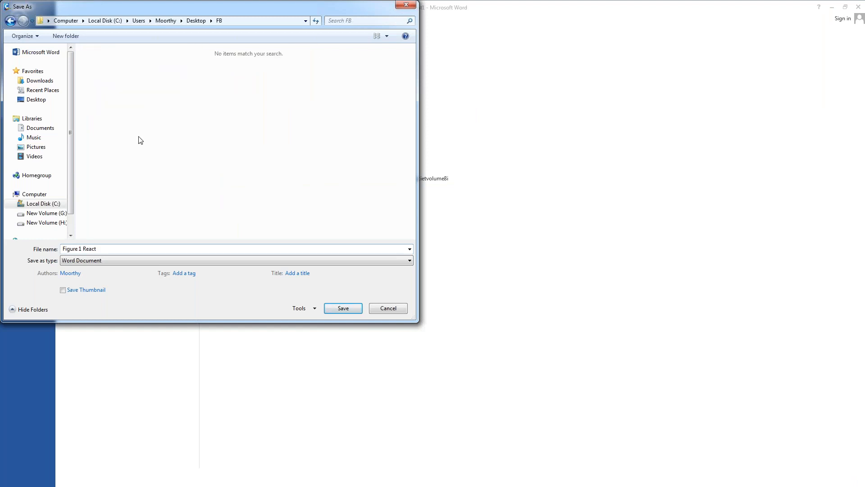
left_click(124, 248)
type("REPORT")
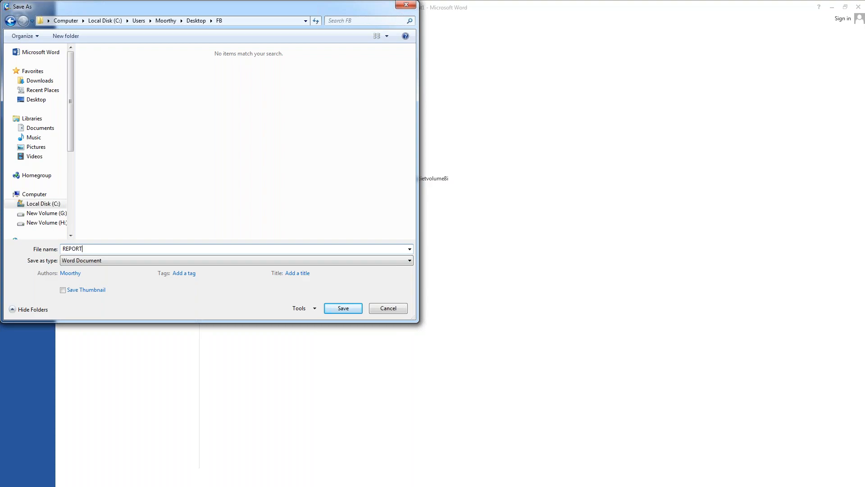
key("Return")
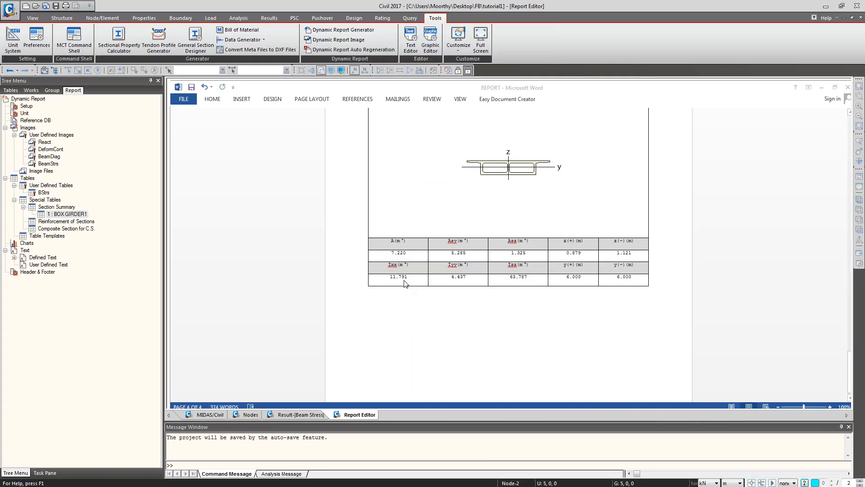
right_click(352, 415)
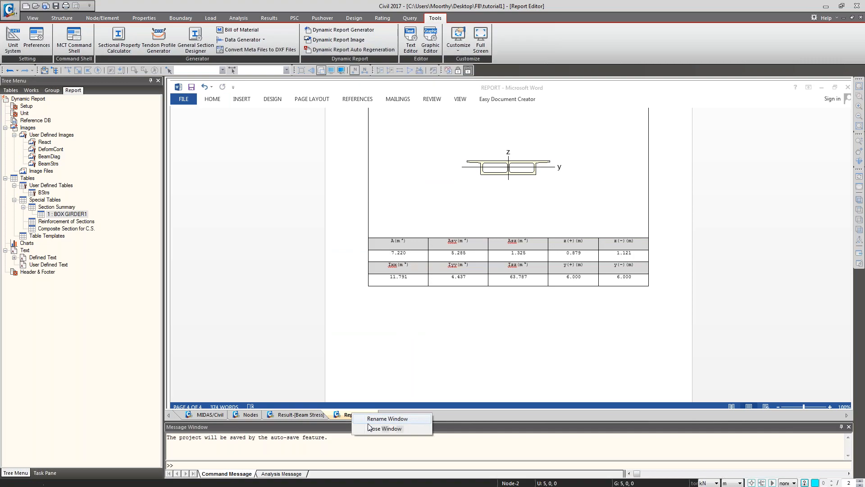
left_click(371, 429)
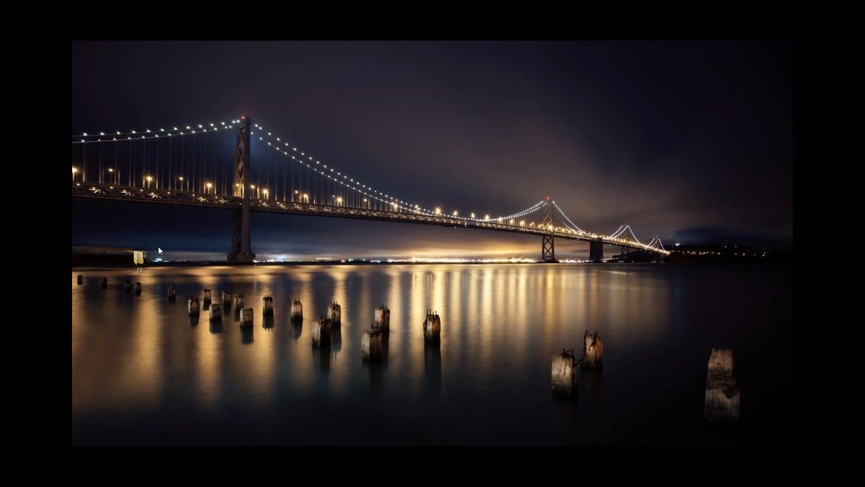
Open the FB folder on the desktop and open the saved REPORT document in Word.
left_click_drag(139, 257, 186, 214)
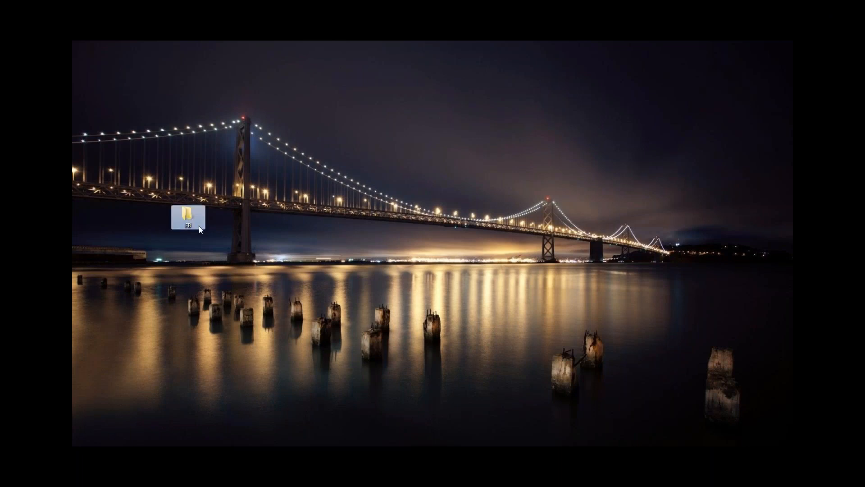
left_click(177, 274)
double_click(185, 213)
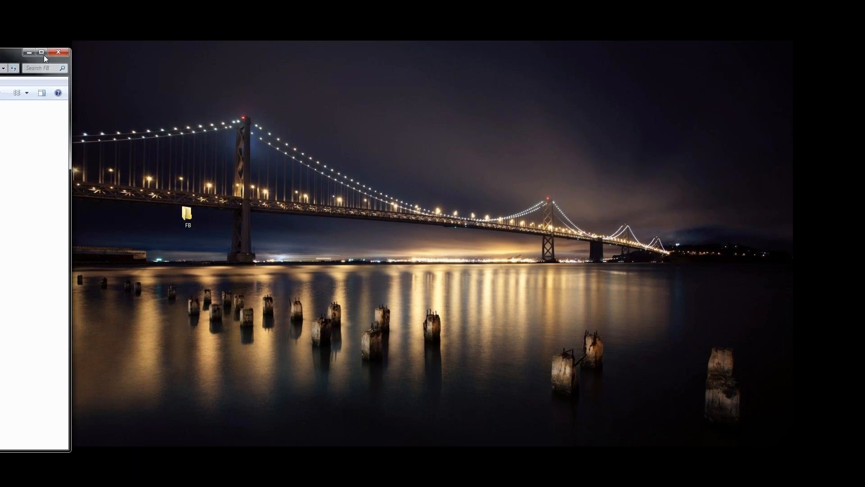
left_click_drag(44, 55, 651, 32)
left_click(542, 84)
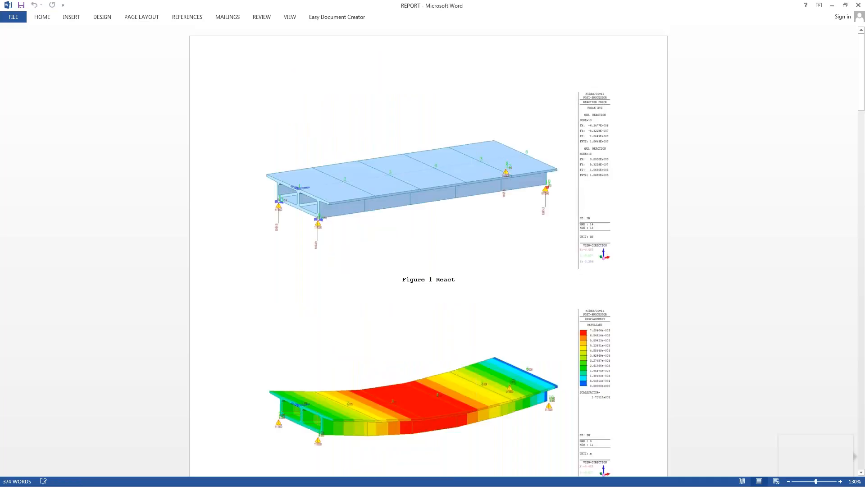
Examine the React, DeformCont, BeamDiag and BeamStrs figures and the BStrs table in the report.
scroll(747, 170, "down", 10)
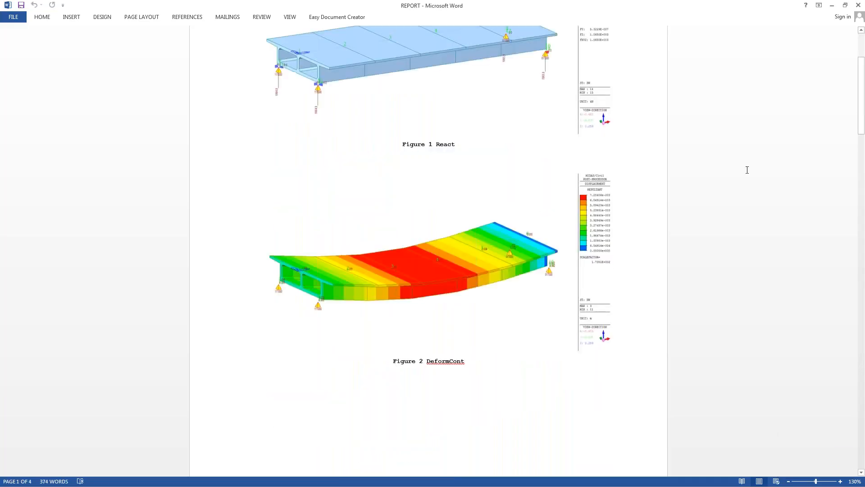
scroll(746, 170, "down", 7)
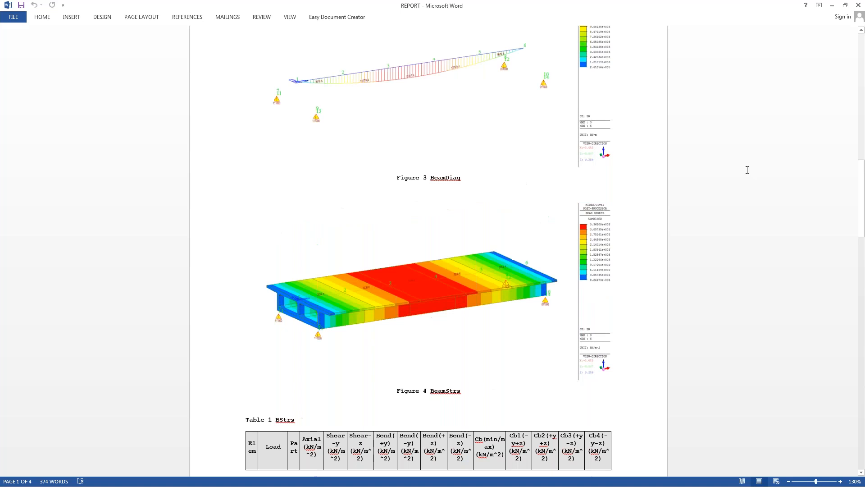
scroll(747, 169, "down", 3)
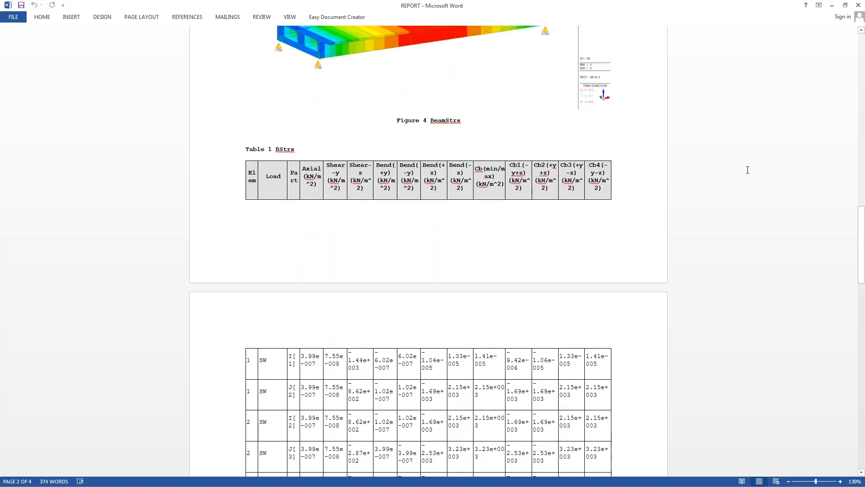
scroll(747, 170, "up", 3)
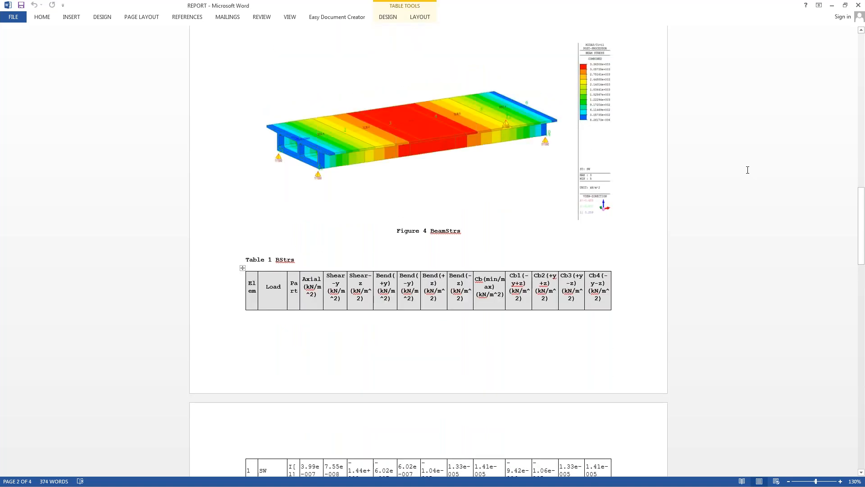
scroll(748, 170, "up", 5)
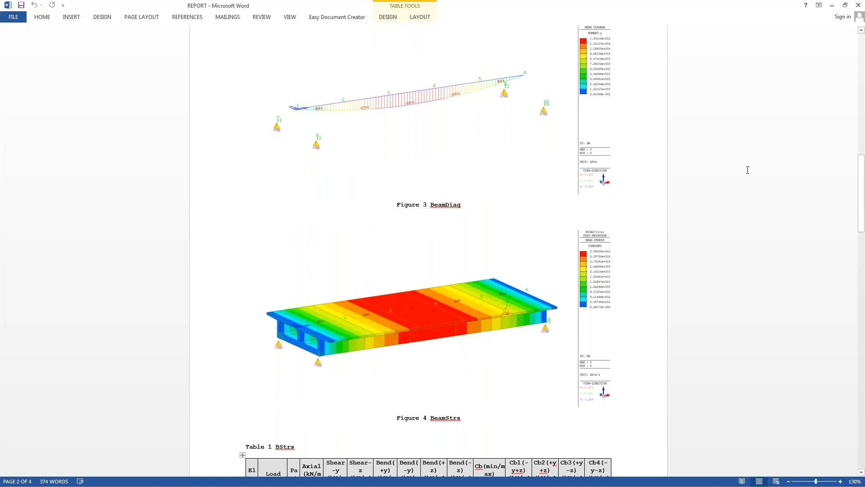
Minimise the open Word documents and the FB folder, and return to the model view in Civil 2017.
left_click(833, 7)
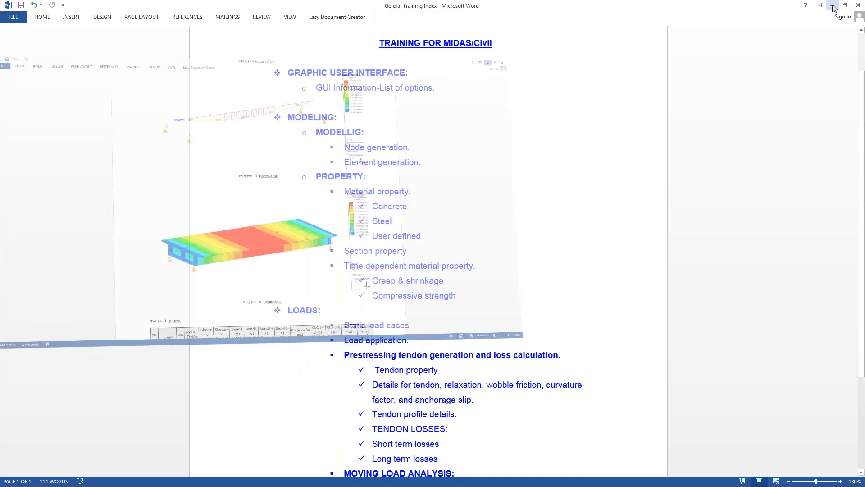
left_click(832, 6)
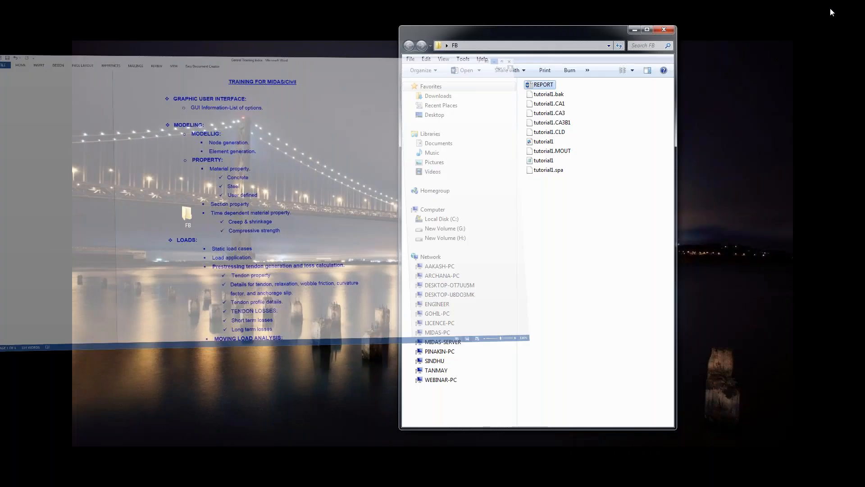
left_click(635, 30)
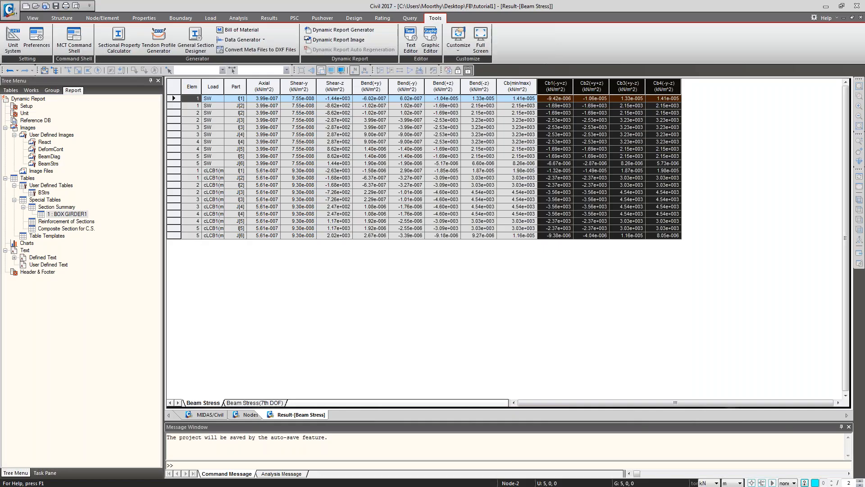
left_click(210, 414)
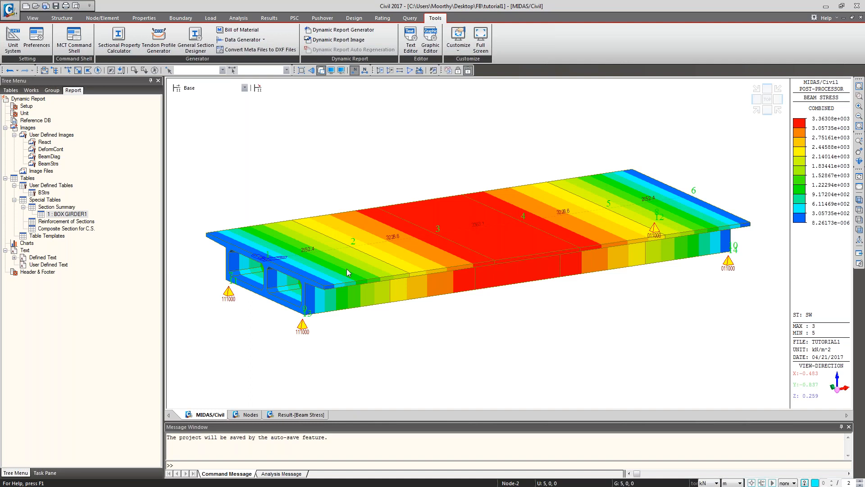
Try to reopen an existing report document with the Dynamic Report Generator.
left_click(346, 31)
left_click(391, 241)
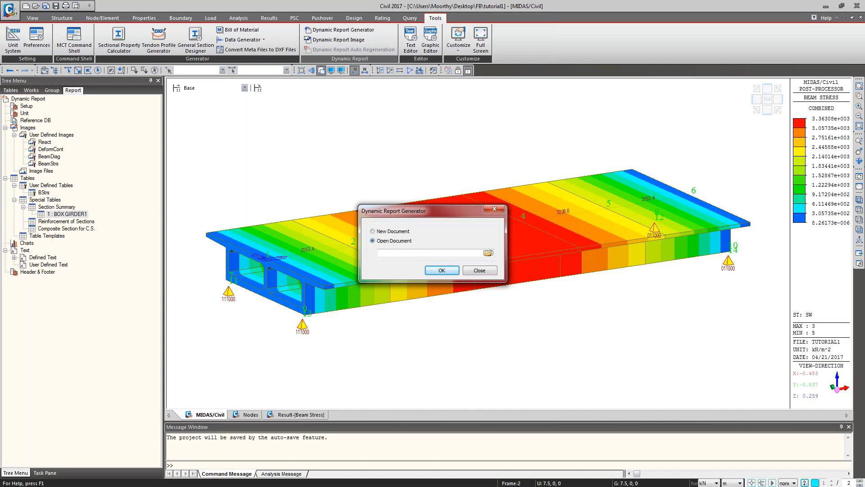
left_click(442, 270)
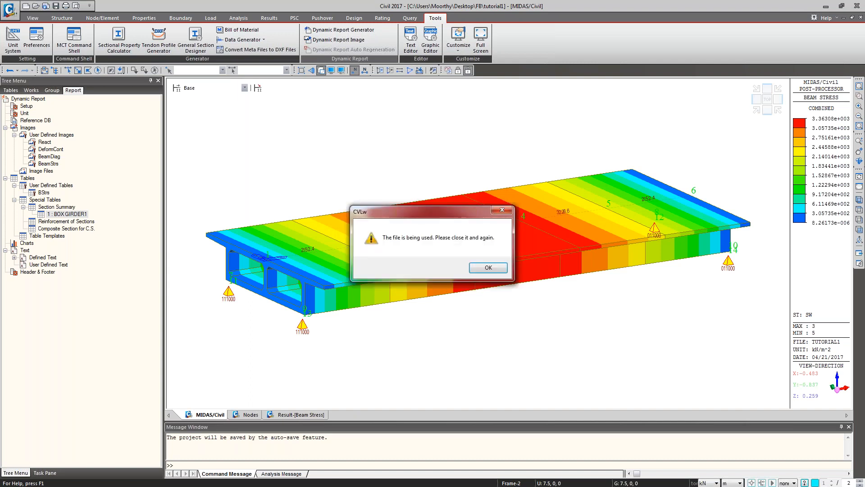
left_click(477, 266)
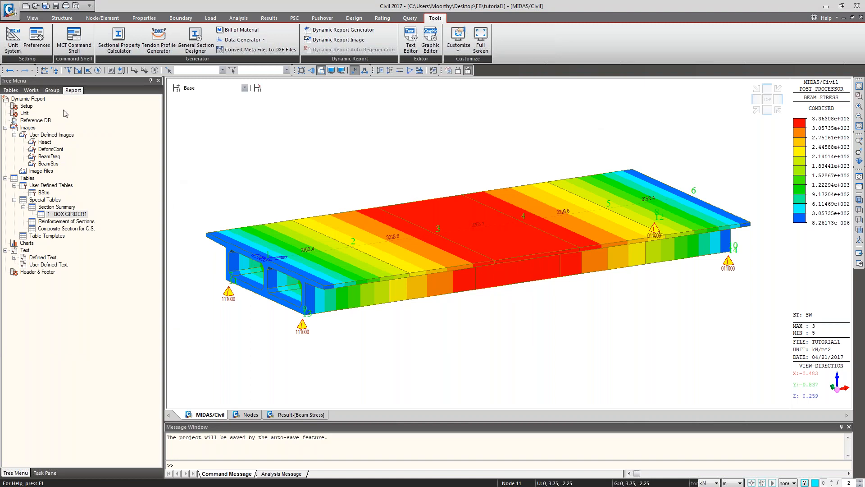
Show the Works tree of the bridge model.
left_click(31, 90)
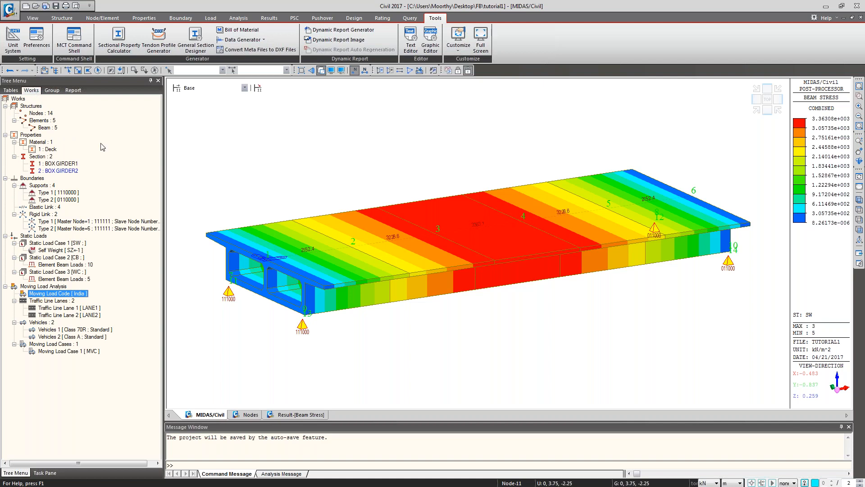